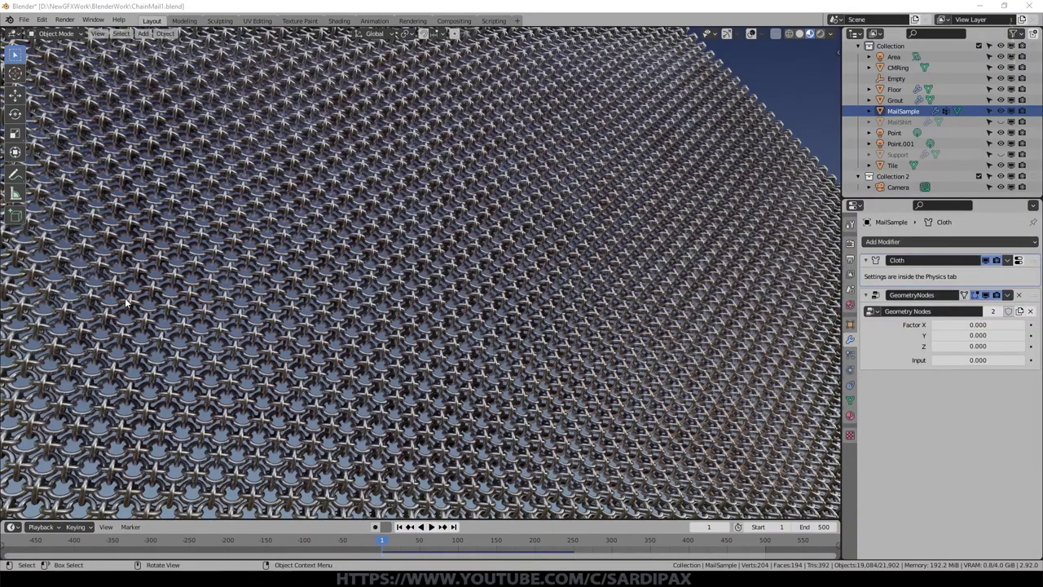
- Examine the finished chain mail sample from several angles, both close up on the interlinked rings and from farther away
{"action": "middle_click_drag", "start_coordinate": [491, 296], "coordinate": [406, 241]}
{"action": "scroll", "coordinate": [422, 264], "scroll_direction": "down", "scroll_amount": 3}
{"action": "middle_click_drag", "start_coordinate": [435, 315], "coordinate": [443, 268]}
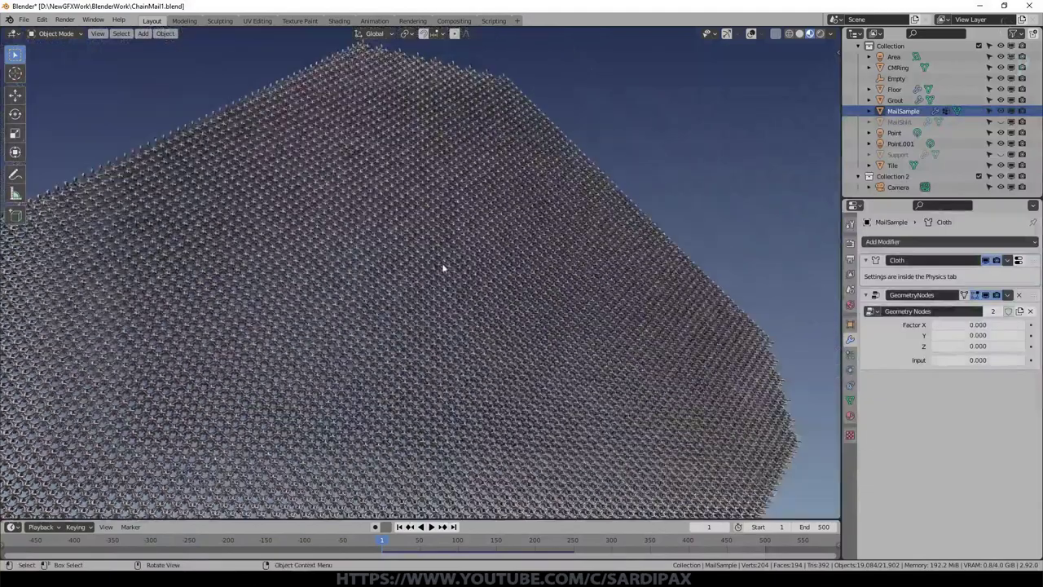
{"action": "scroll", "coordinate": [421, 318], "scroll_direction": "up", "scroll_amount": 5}
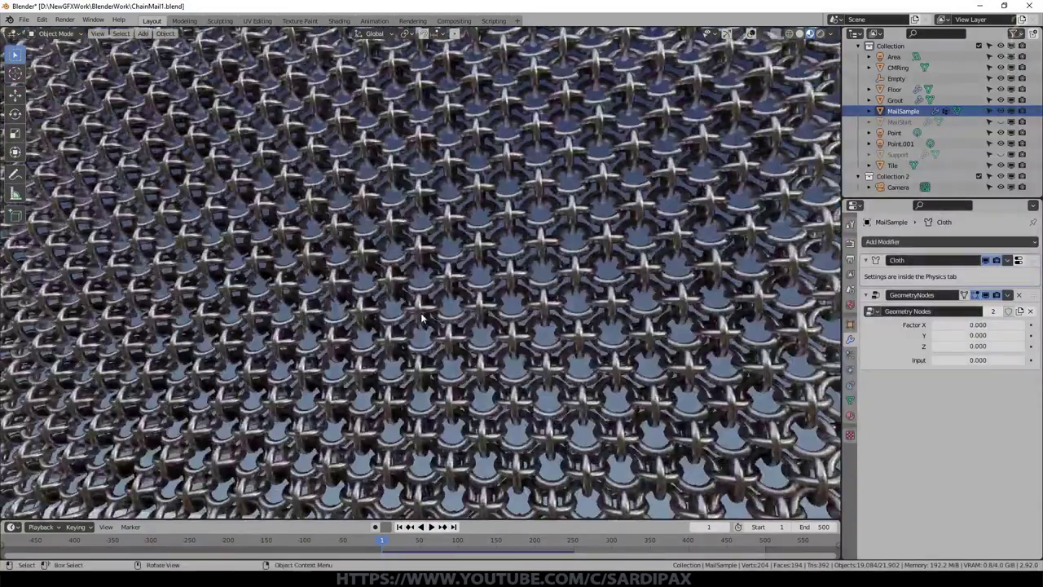
{"action": "scroll", "coordinate": [420, 318], "scroll_direction": "down", "scroll_amount": 1}
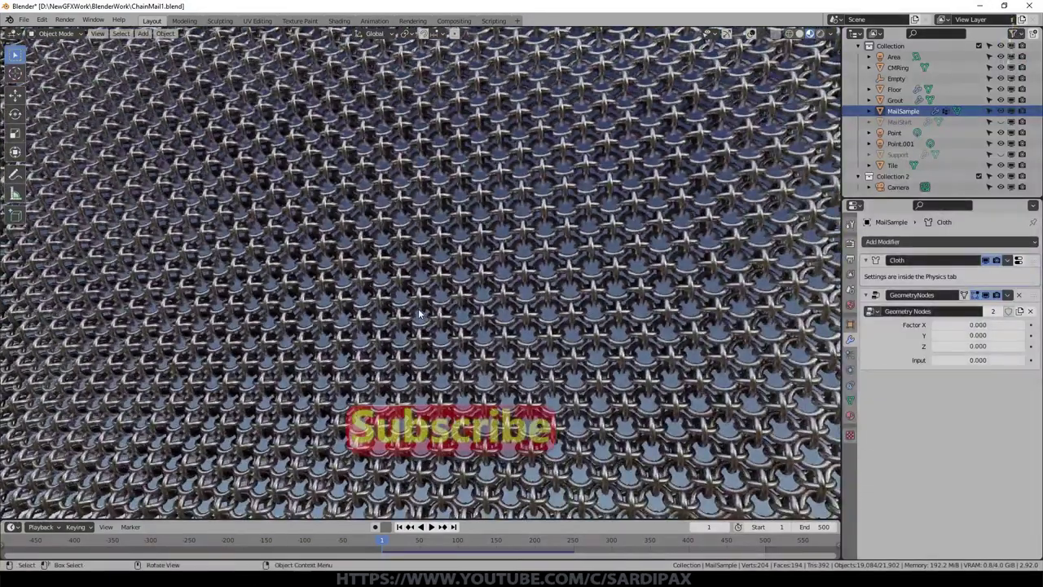
{"action": "scroll", "coordinate": [388, 228], "scroll_direction": "down", "scroll_amount": 3}
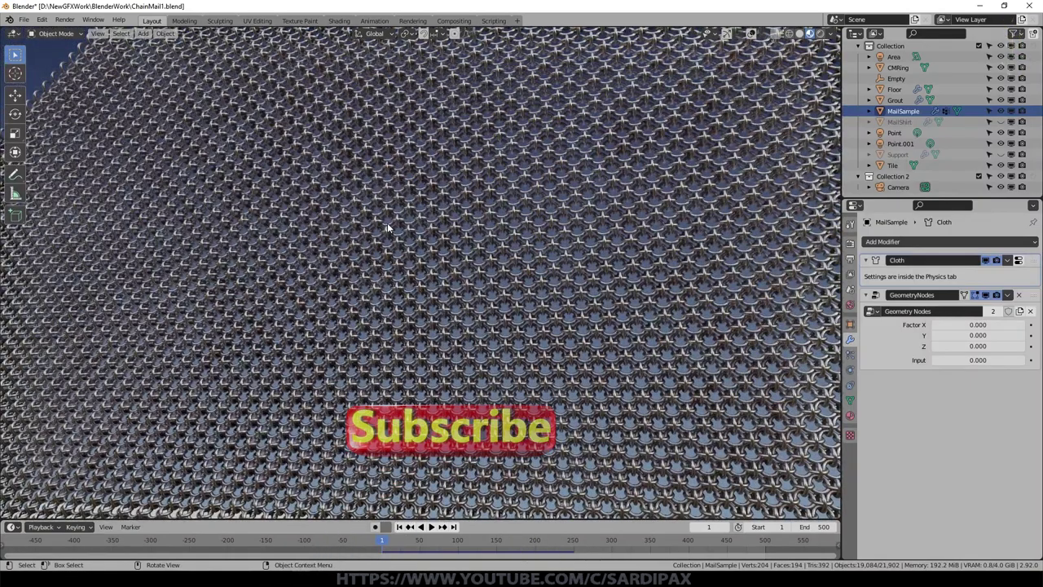
{"action": "scroll", "coordinate": [423, 231], "scroll_direction": "down", "scroll_amount": 2}
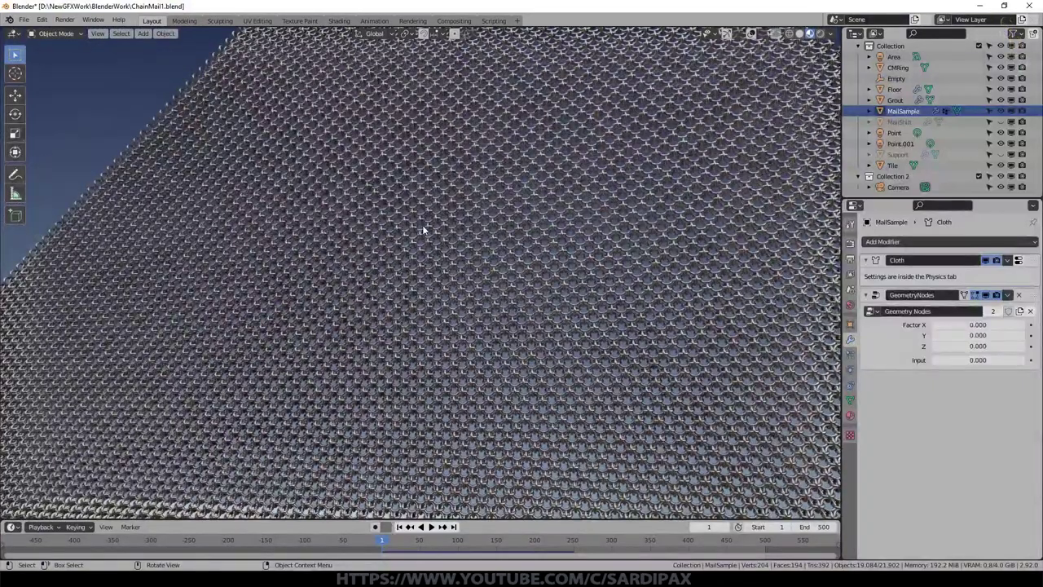
{"action": "middle_click_drag", "start_coordinate": [445, 290], "coordinate": [484, 263]}
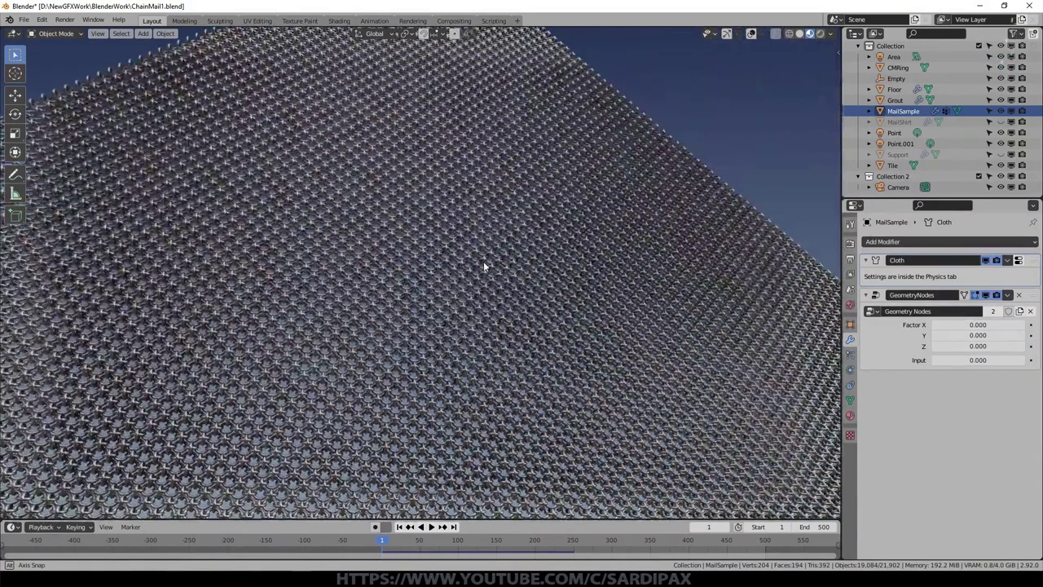
{"action": "scroll", "coordinate": [484, 264], "scroll_direction": "up", "scroll_amount": 4}
{"action": "scroll", "coordinate": [484, 263], "scroll_direction": "down", "scroll_amount": 3}
- Start a new scene file
{"action": "left_click", "coordinate": [30, 23]}
{"action": "mouse_move", "coordinate": [37, 32]}
{"action": "left_click", "coordinate": [134, 32]}
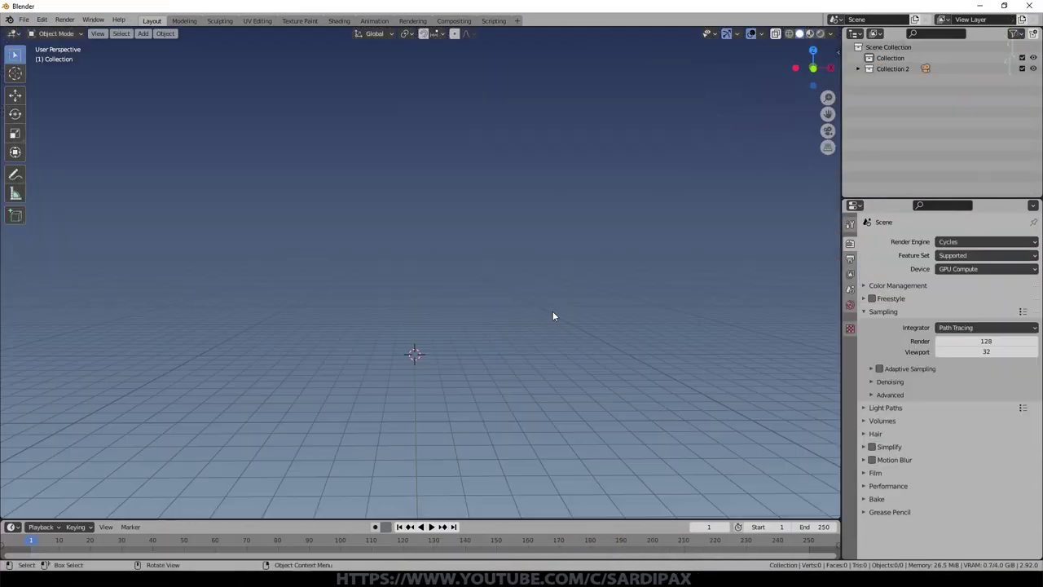
- Add a torus mesh to the empty scene
{"action": "key", "text": "shift+a"}
{"action": "mouse_move", "coordinate": [552, 314]}
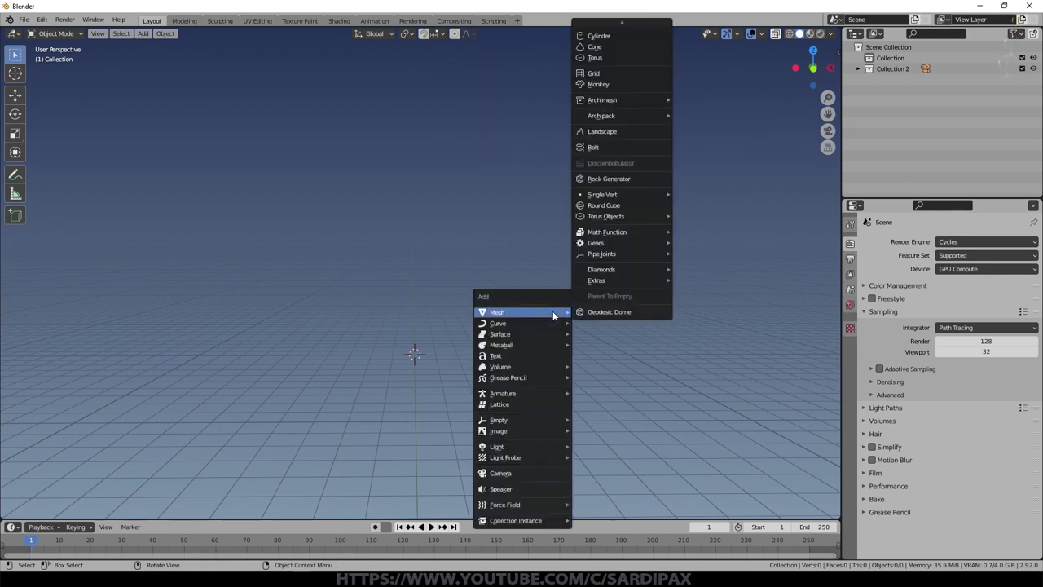
{"action": "mouse_move", "coordinate": [600, 30]}
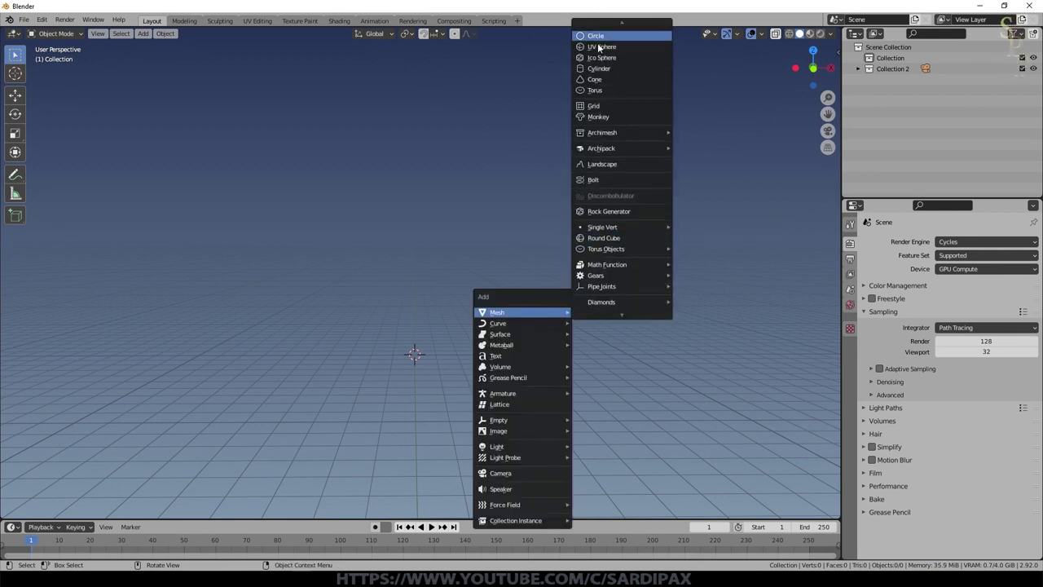
{"action": "left_click", "coordinate": [607, 88]}
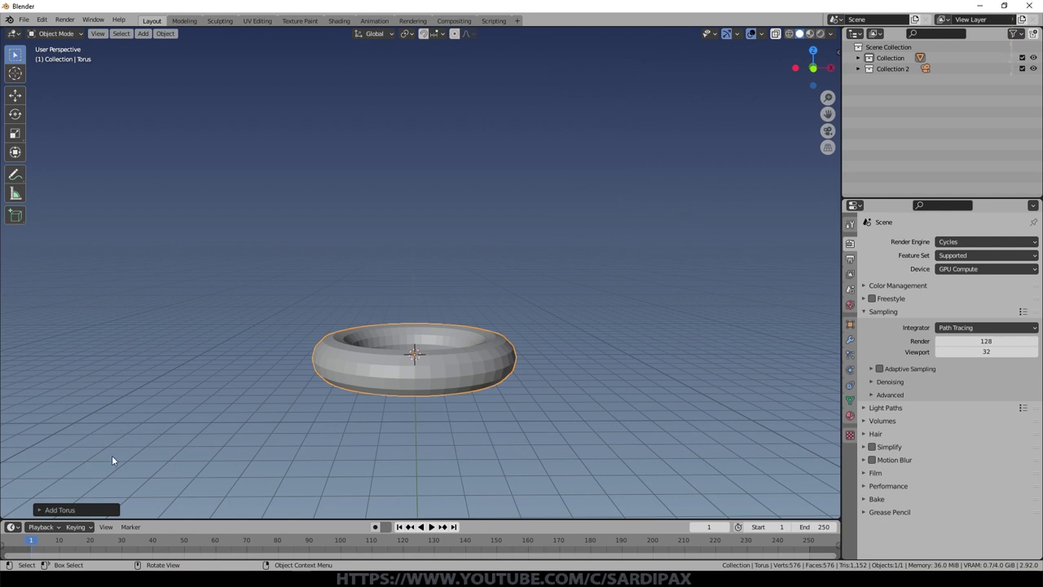
- Set the torus's major segments to 24 and shade it smooth
{"action": "left_click", "coordinate": [39, 508]}
{"action": "middle_click_drag", "start_coordinate": [276, 404], "coordinate": [280, 438]}
{"action": "scroll", "coordinate": [259, 377], "scroll_direction": "up", "scroll_amount": 2}
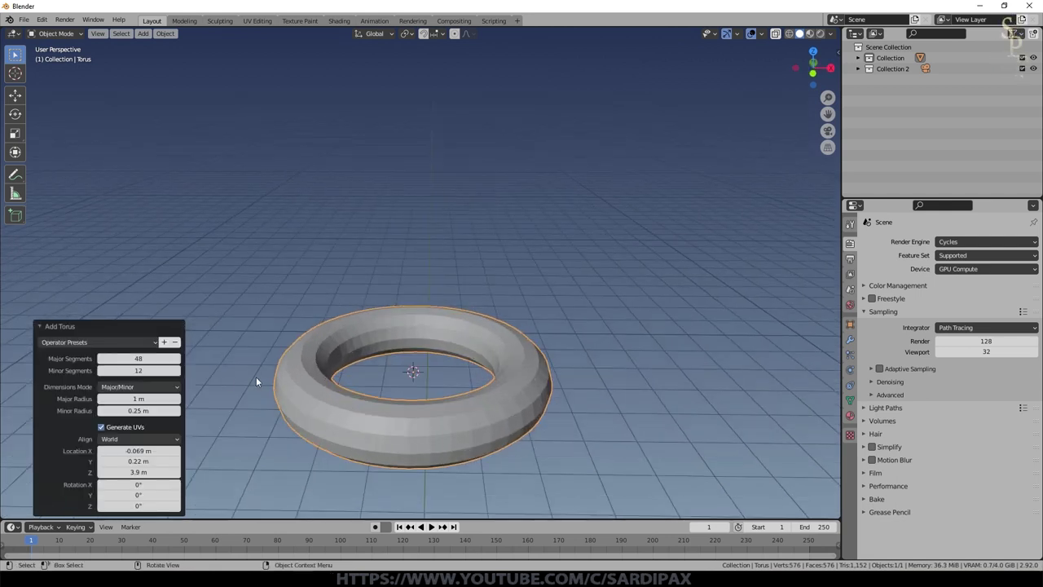
{"action": "left_click", "coordinate": [142, 359]}
{"action": "type", "text": "24"}
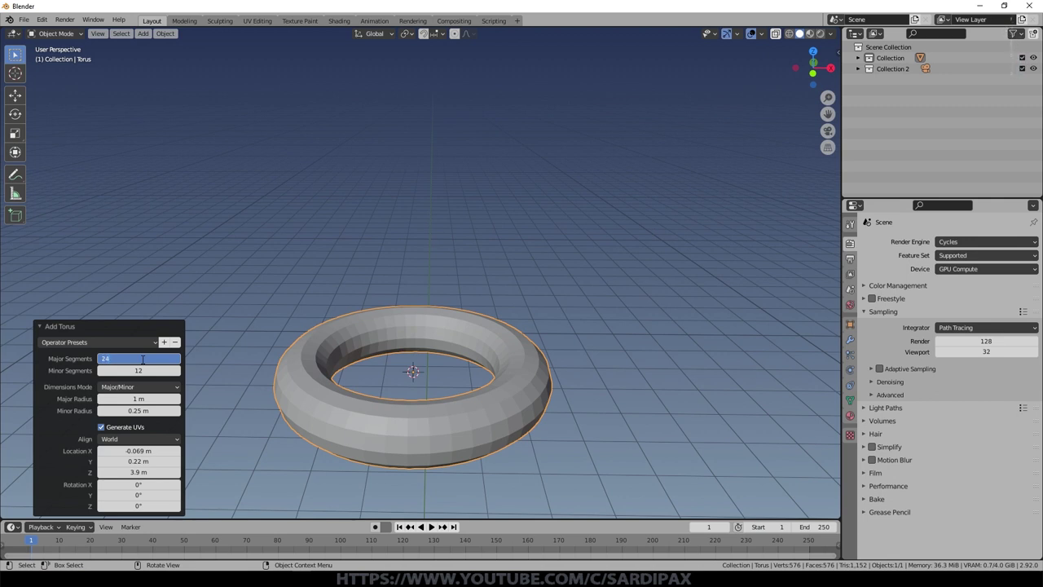
{"action": "key", "text": "Return"}
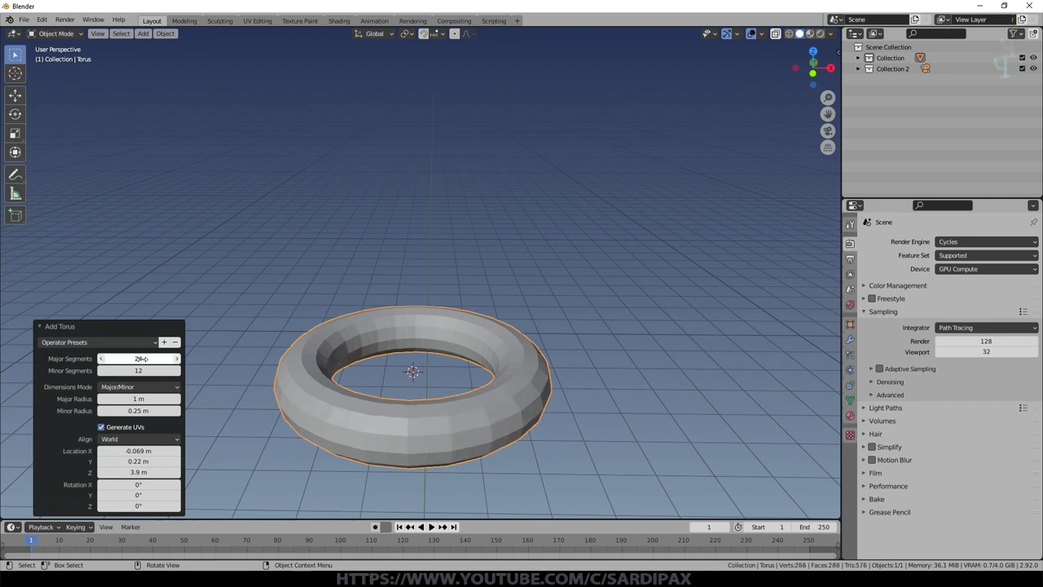
{"action": "right_click", "coordinate": [350, 423]}
{"action": "left_click", "coordinate": [356, 380]}
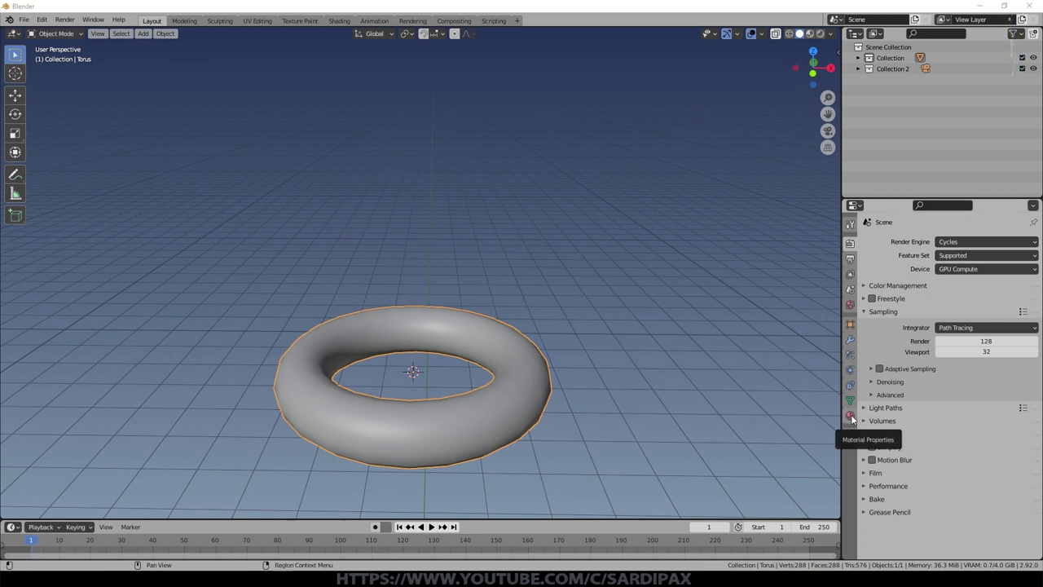
- Change the render engine to Eevee and create a new material on the torus
{"action": "left_click", "coordinate": [986, 242]}
{"action": "left_click", "coordinate": [970, 252]}
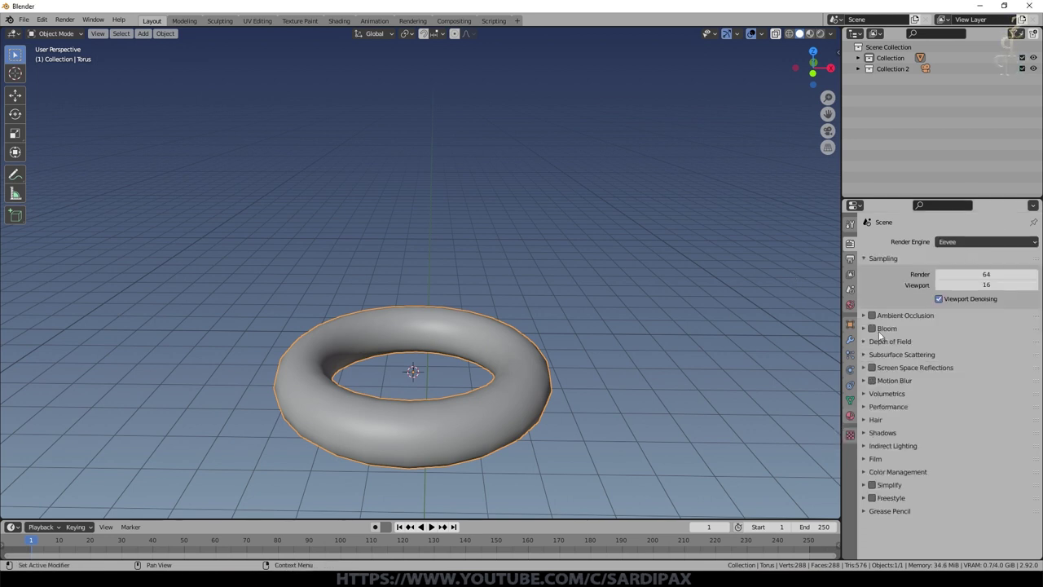
{"action": "left_click", "coordinate": [850, 414]}
{"action": "left_click", "coordinate": [891, 289]}
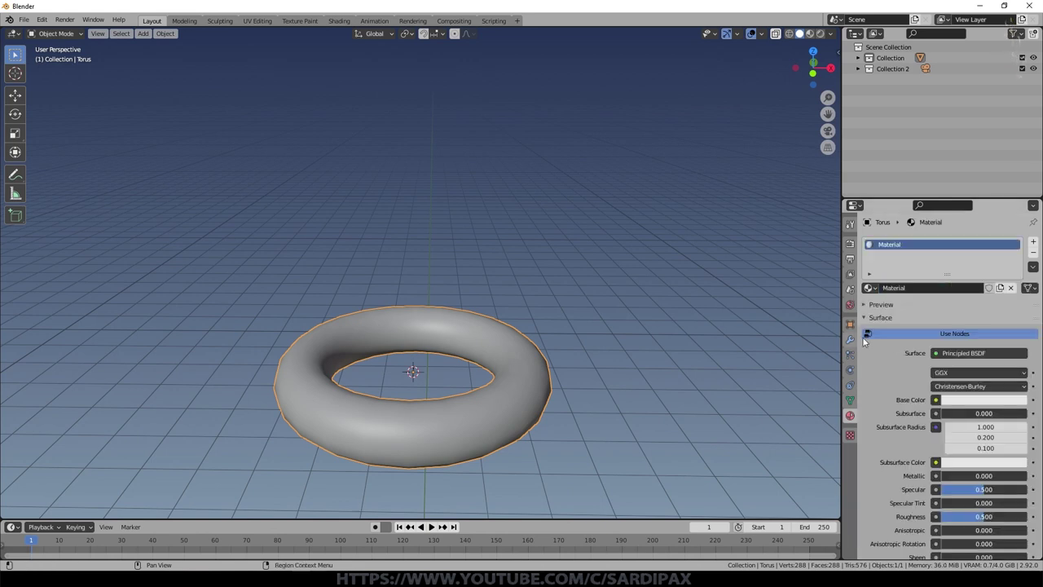
- Give the torus material a grey base colour with value about 0.196, metallic 1.000 and roughness about 0.198
{"action": "left_click", "coordinate": [982, 399]}
{"action": "left_click_drag", "start_coordinate": [1023, 282], "coordinate": [1021, 288]}
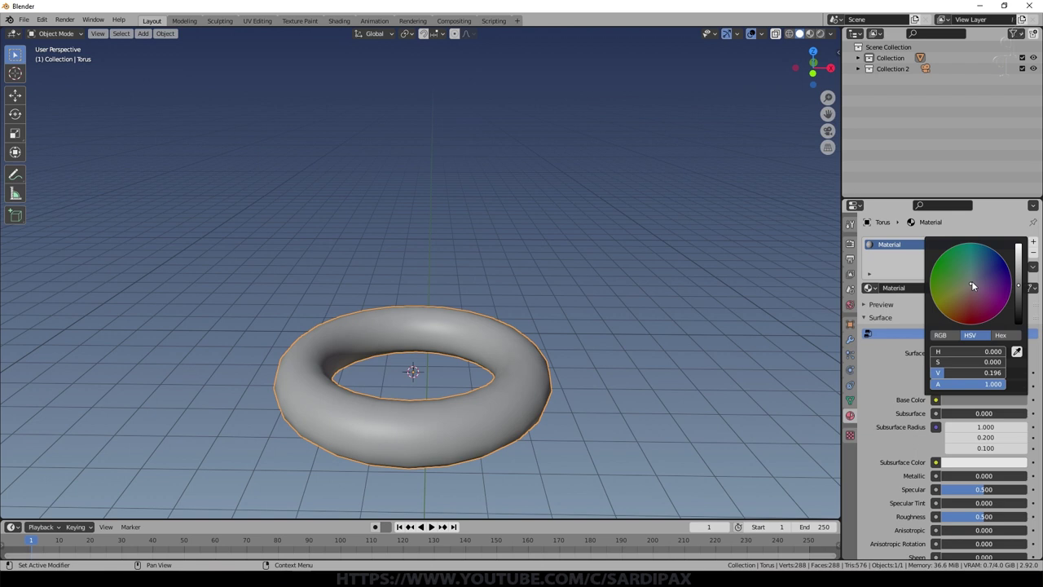
{"action": "left_click_drag", "start_coordinate": [946, 476], "coordinate": [1025, 475]}
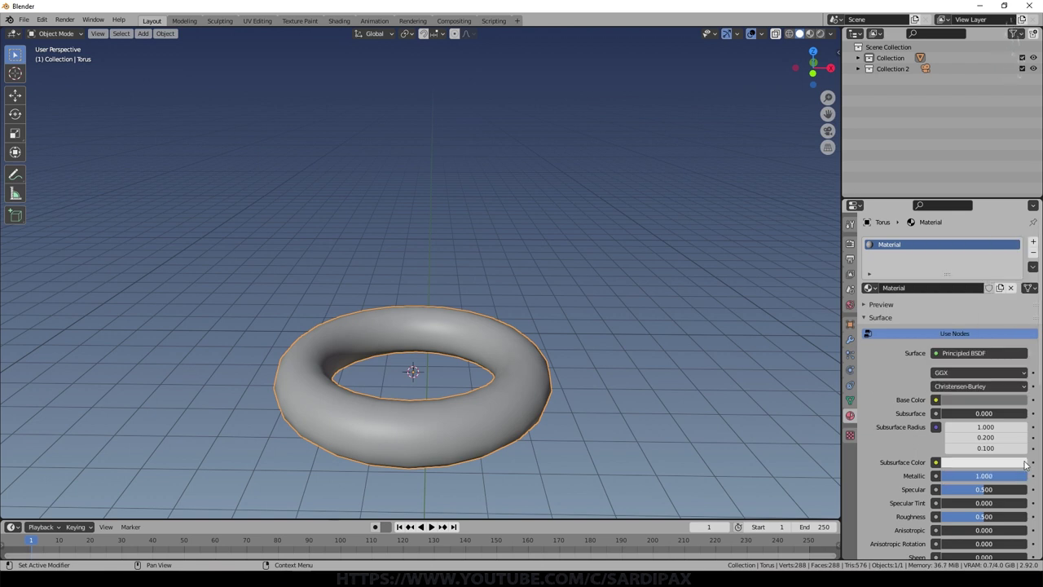
{"action": "left_click_drag", "start_coordinate": [980, 518], "coordinate": [960, 516]}
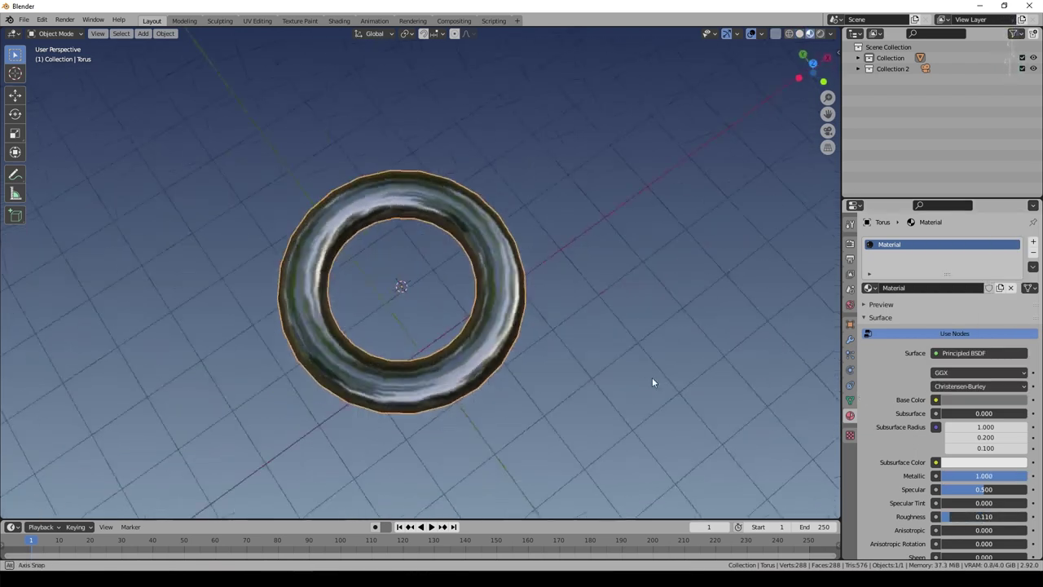
{"action": "mouse_move", "coordinate": [652, 378]}
{"action": "middle_mouse_down"}
{"action": "mouse_move", "coordinate": [663, 339]}
{"action": "mouse_move", "coordinate": [654, 327]}
{"action": "middle_mouse_up"}
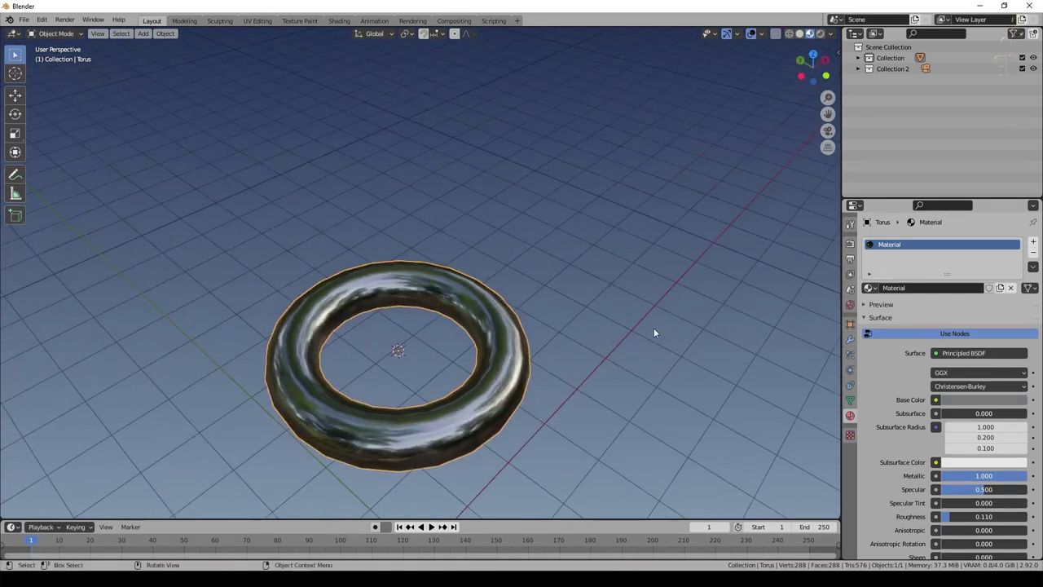
{"action": "left_click_drag", "start_coordinate": [949, 516], "coordinate": [966, 516]}
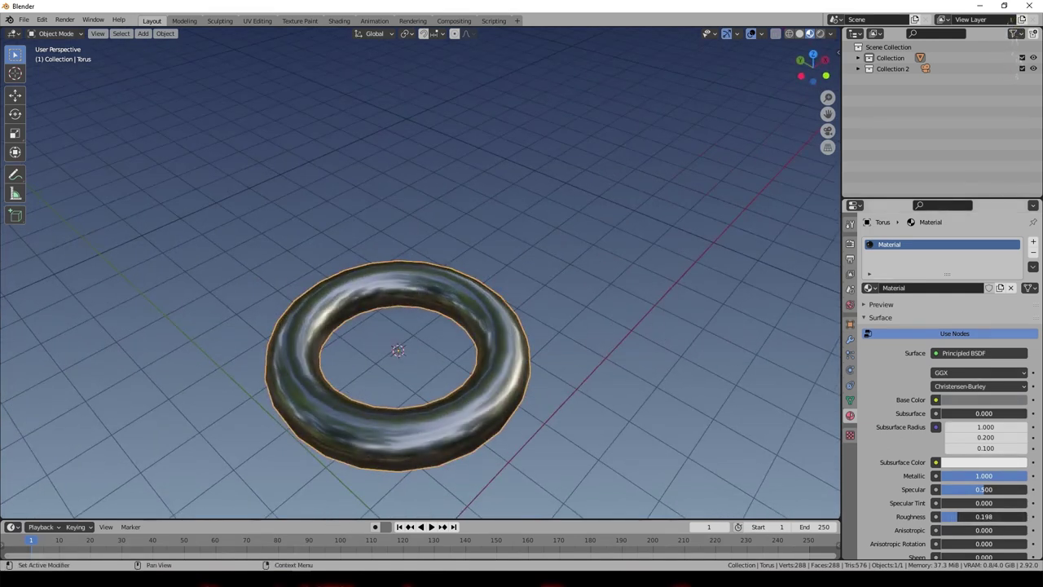
{"action": "scroll", "coordinate": [578, 279], "scroll_direction": "down", "scroll_amount": 1}
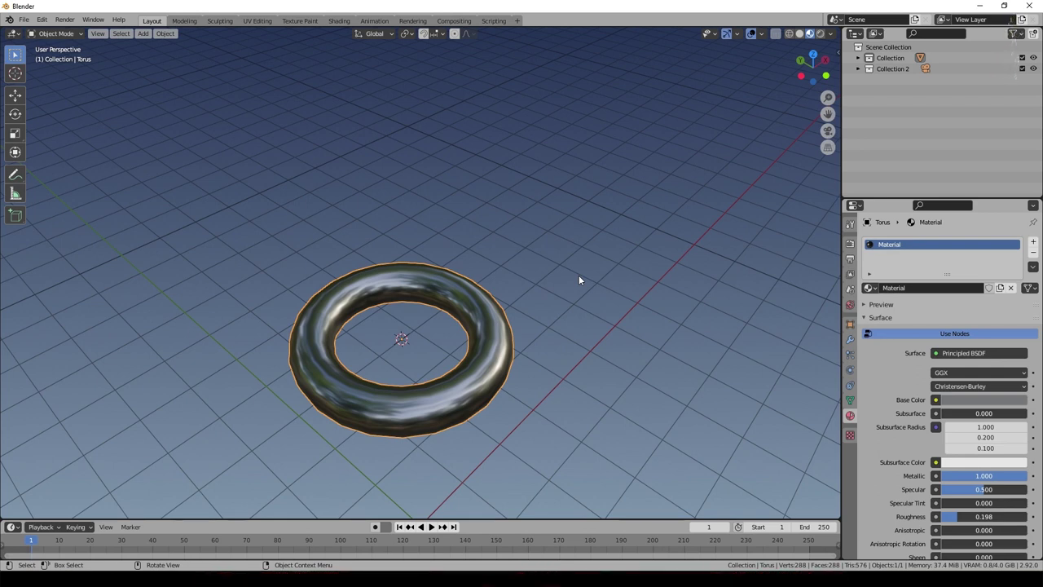
- Rename the torus object as Ring
{"action": "left_click", "coordinate": [858, 58]}
{"action": "double_click", "coordinate": [895, 68]}
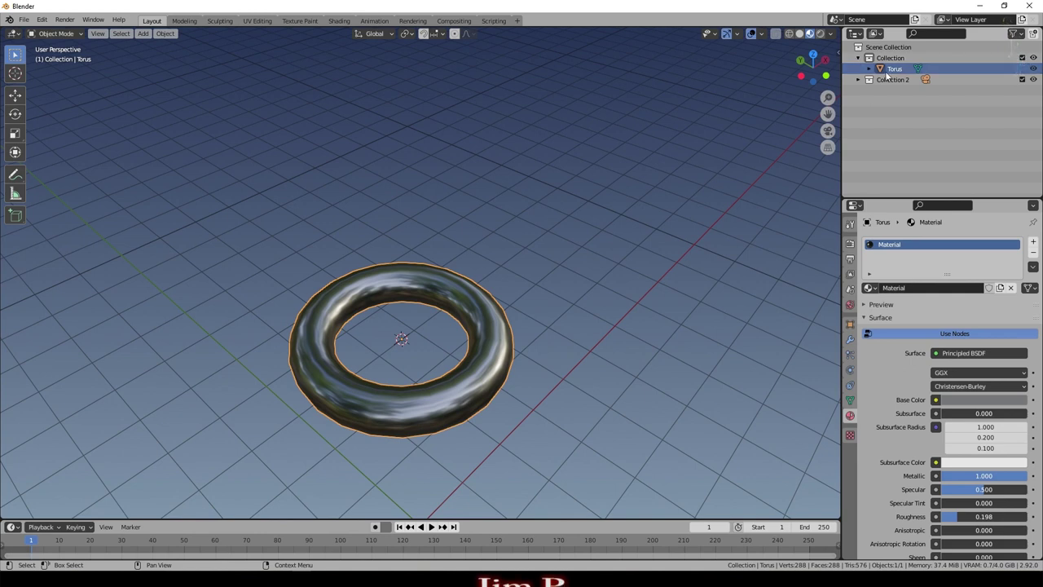
{"action": "type", "text": "Ring"}
{"action": "key", "text": "Return"}
- Apply the ring's scale and move it out of the way, about 18.2 m in X and -19.6 m in Y
{"action": "scroll", "coordinate": [656, 290], "scroll_direction": "down", "scroll_amount": 6}
{"action": "key", "text": "ctrl+a"}
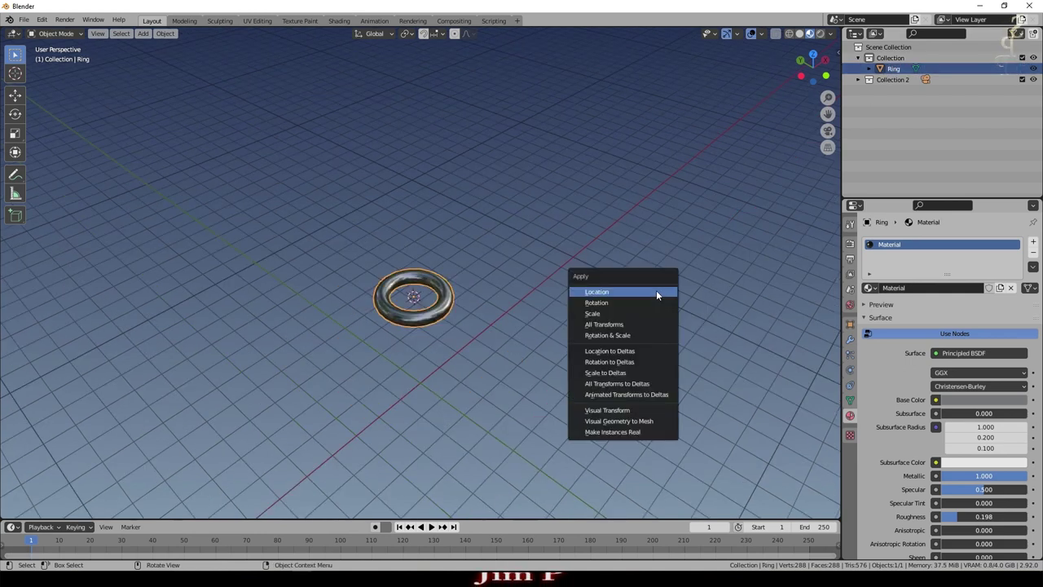
{"action": "left_click", "coordinate": [631, 315]}
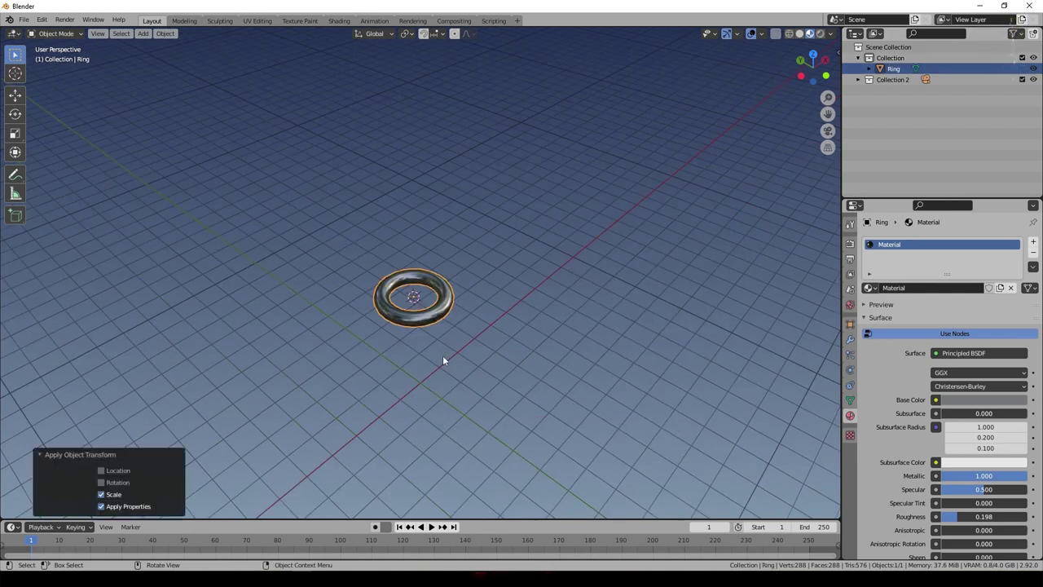
{"action": "scroll", "coordinate": [448, 350], "scroll_direction": "down", "scroll_amount": 4}
{"action": "key", "text": "g"}
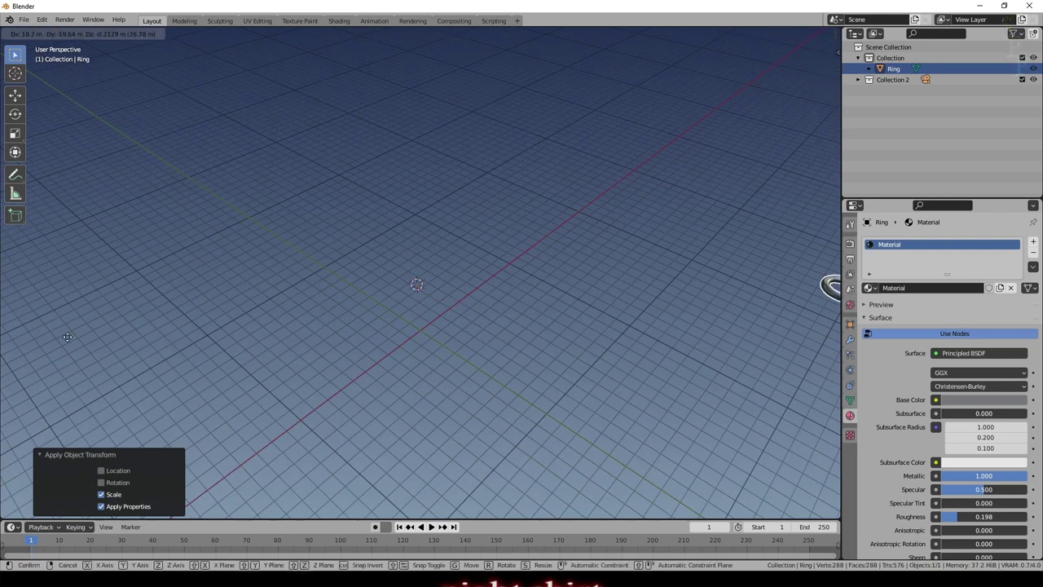
{"action": "left_click", "coordinate": [68, 343]}
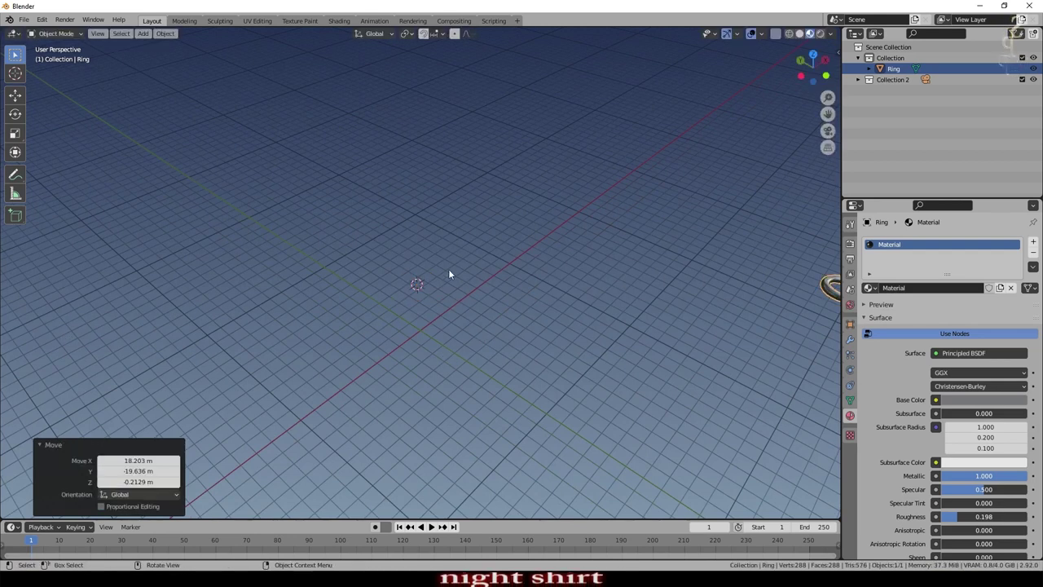
- Add a plane, enlarge it by a factor of about 9.8 and apply its scale
{"action": "key", "text": "shift+a"}
{"action": "left_click", "coordinate": [497, 255]}
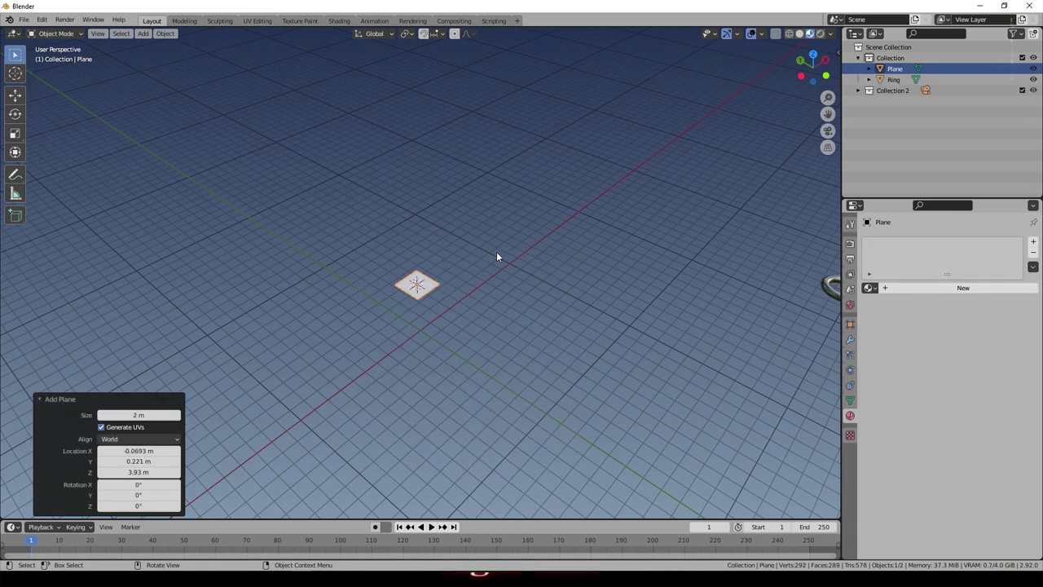
{"action": "key", "text": "ctrl+a"}
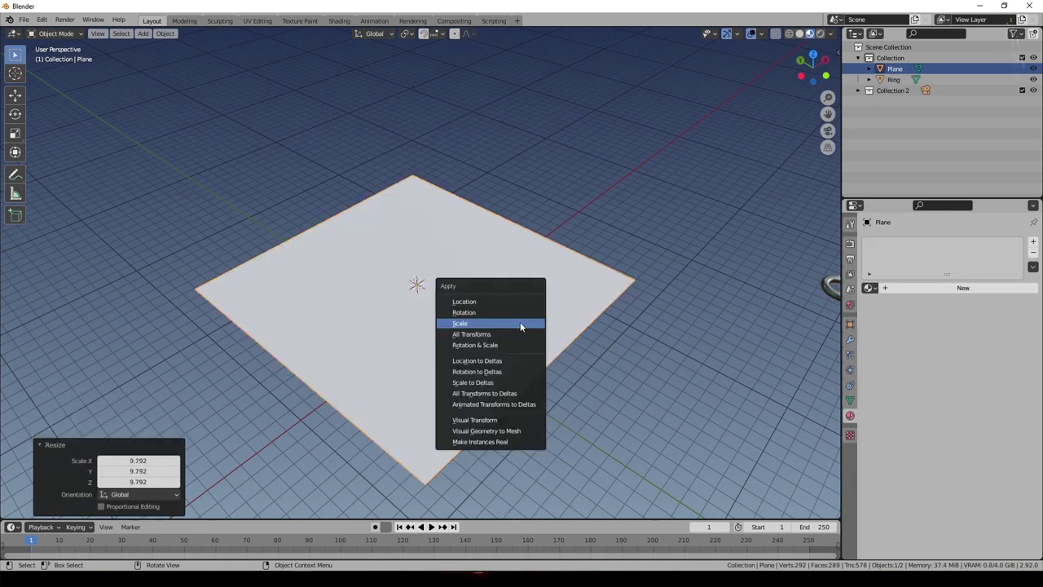
{"action": "left_click", "coordinate": [519, 323]}
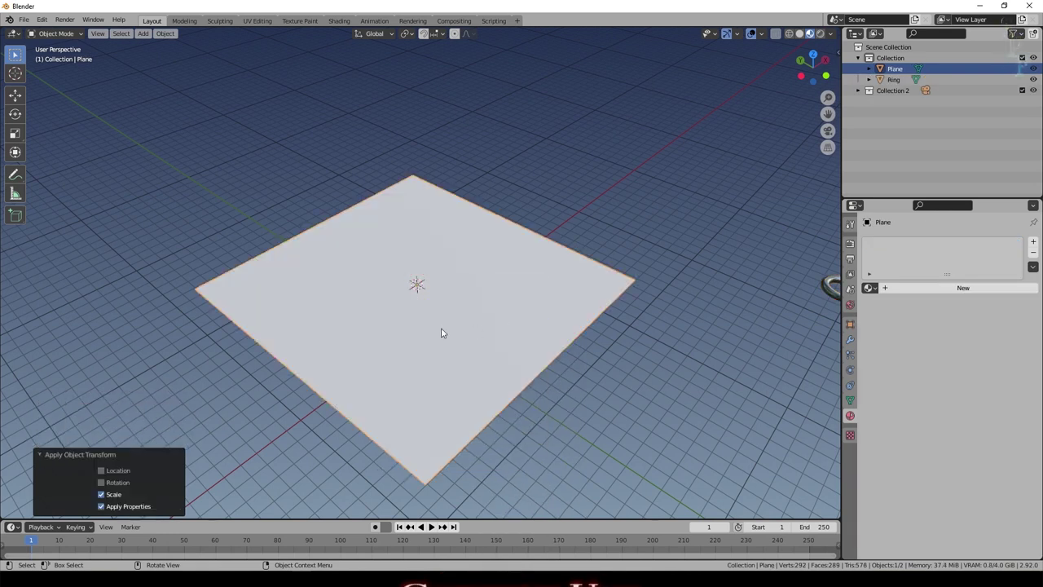
- Subdivide the plane's mesh with 25 cuts and return to Object Mode
{"action": "key", "text": "Tab"}
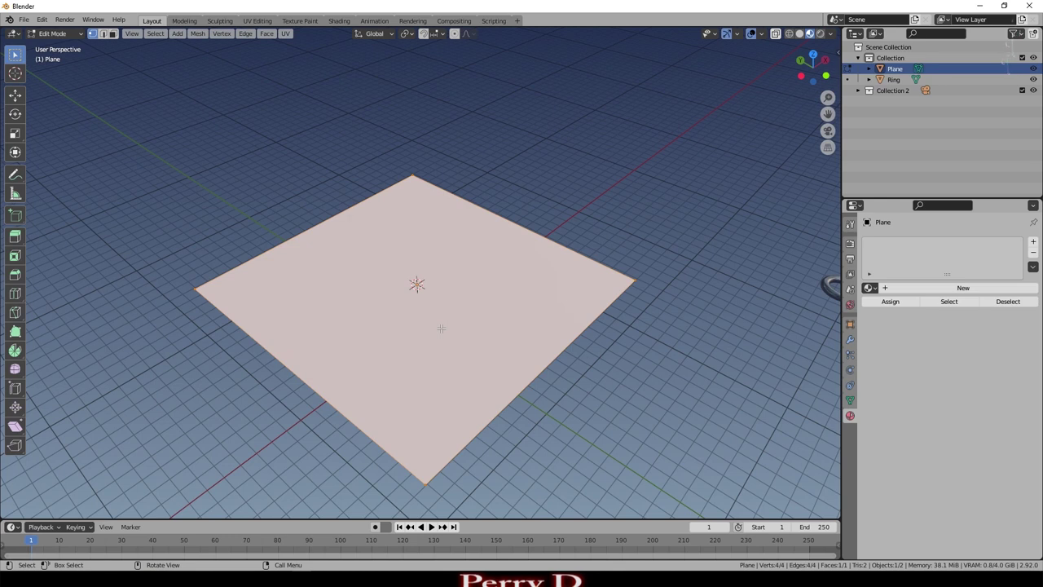
{"action": "right_click", "coordinate": [340, 358]}
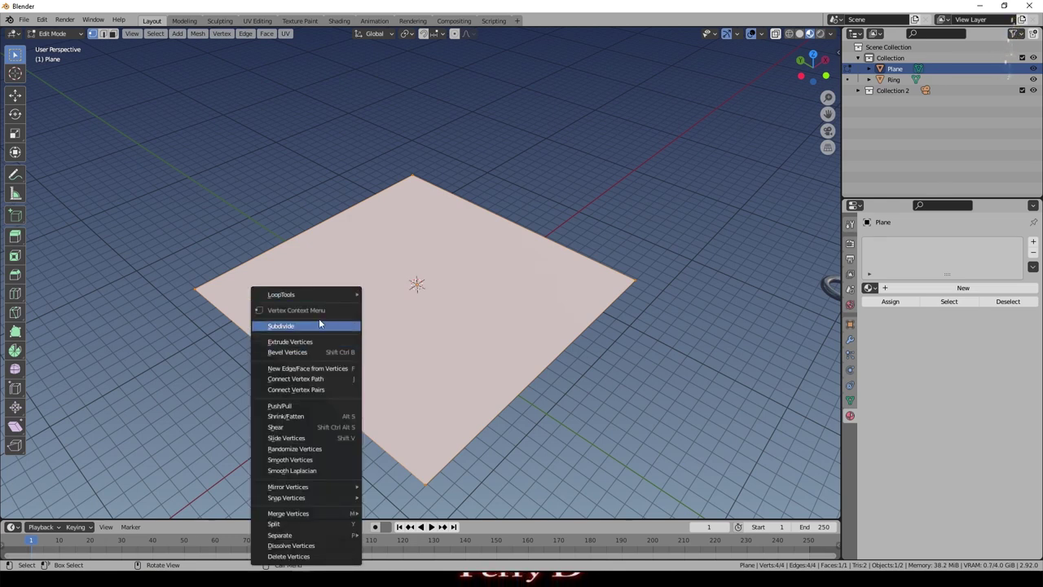
{"action": "left_click", "coordinate": [318, 319]}
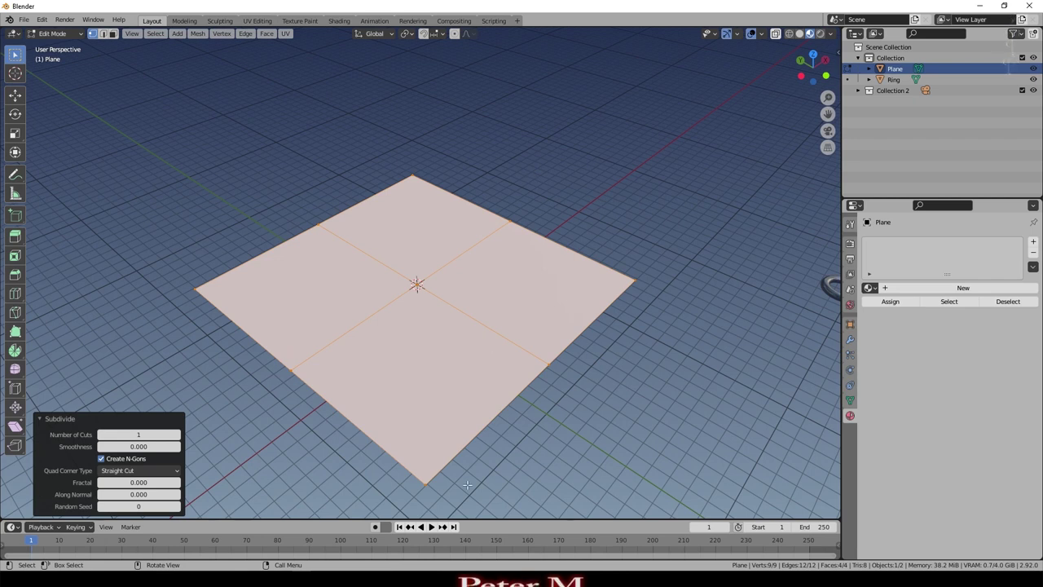
{"action": "left_click_drag", "start_coordinate": [135, 434], "coordinate": [148, 434]}
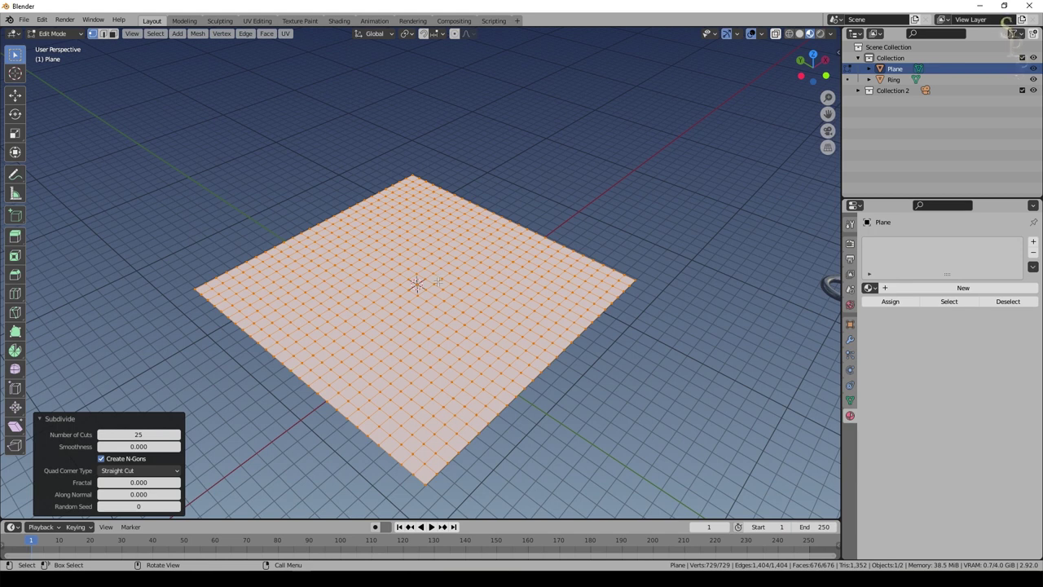
{"action": "key", "text": "Tab"}
- Create a geometry node tree on the plane in a Geometry Node Editor split off above the 3D viewport
{"action": "left_click_drag", "start_coordinate": [839, 30], "coordinate": [854, 195]}
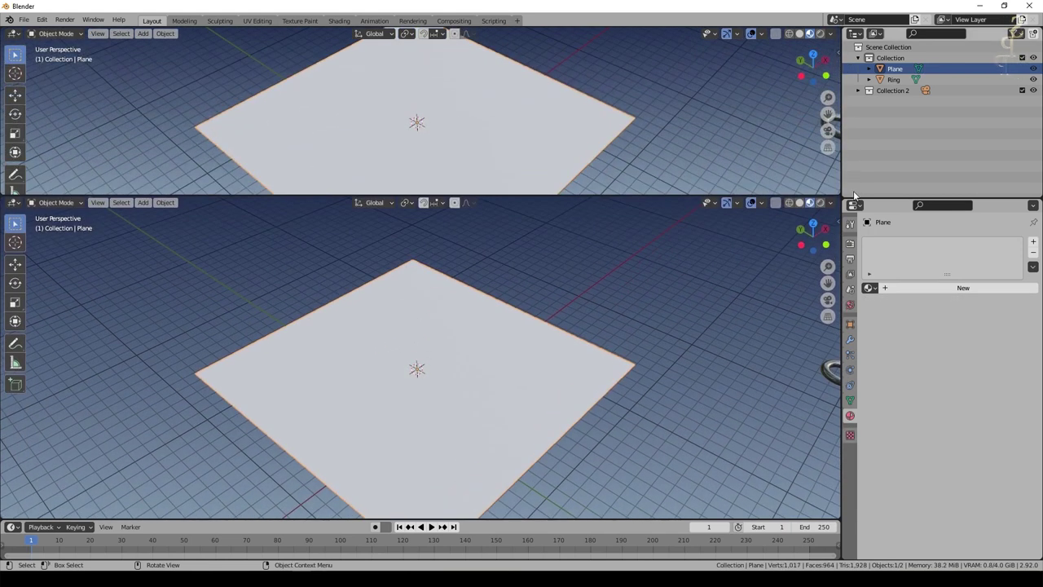
{"action": "left_click", "coordinate": [14, 34]}
{"action": "left_click", "coordinate": [52, 123]}
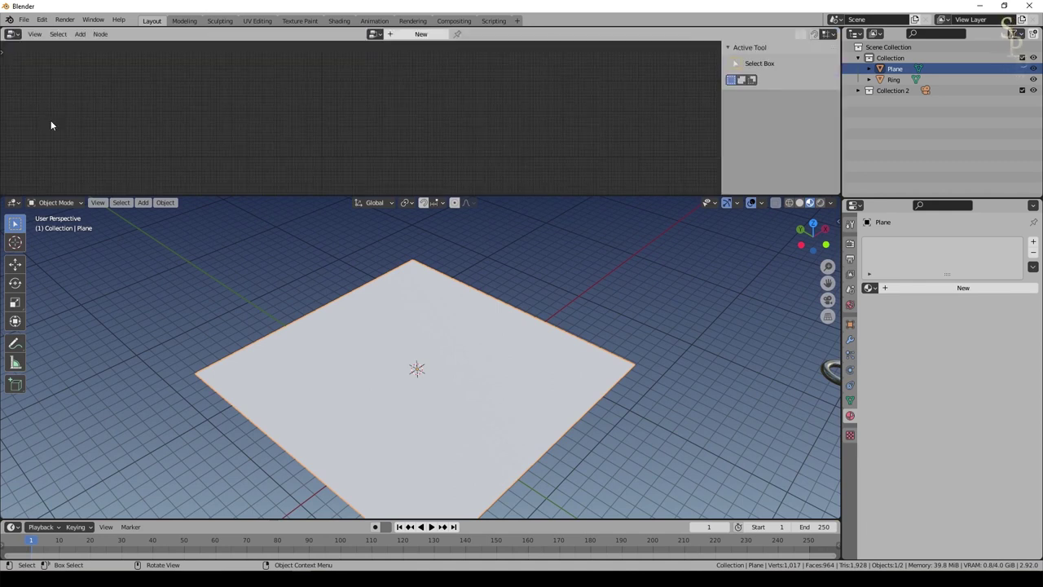
{"action": "left_click", "coordinate": [414, 35]}
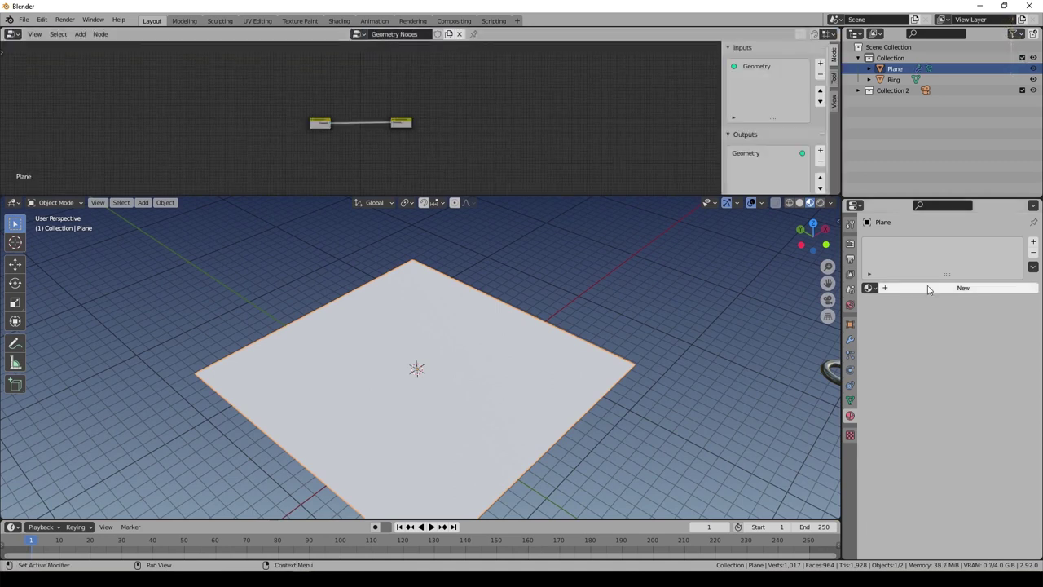
{"action": "left_click", "coordinate": [850, 339]}
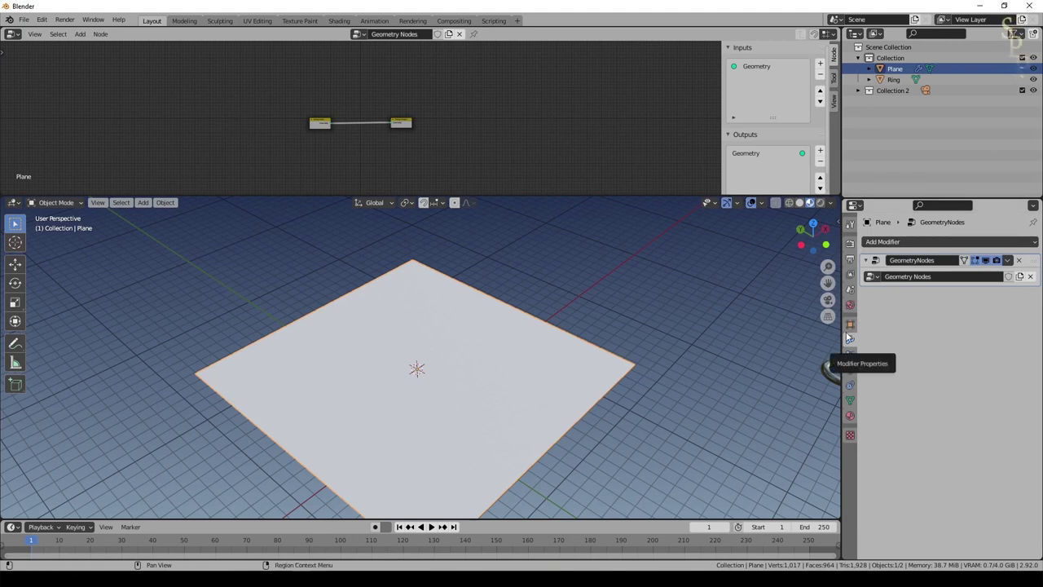
{"action": "key", "text": "n"}
{"action": "key", "text": "Home"}
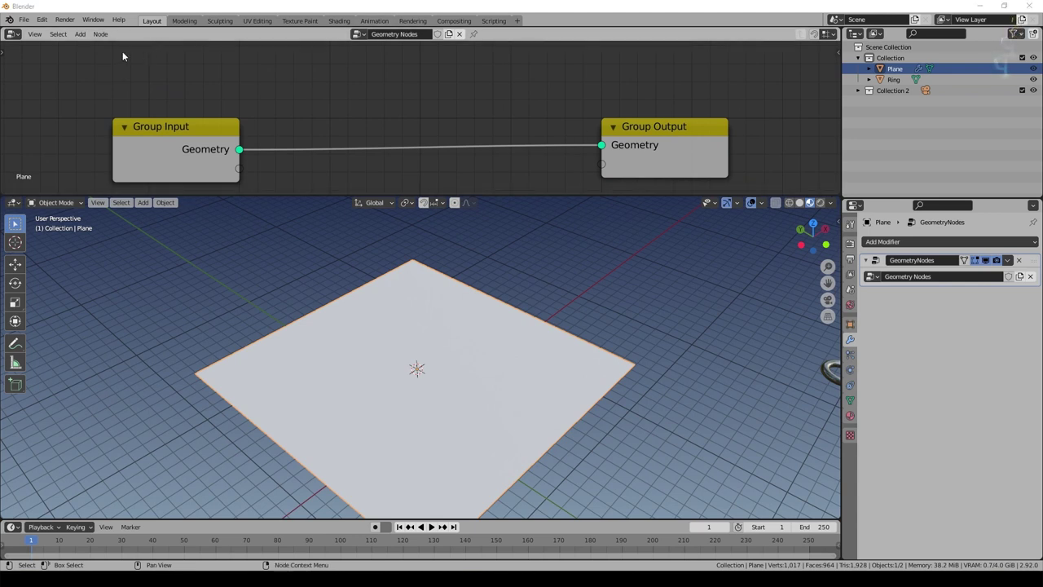
- Insert a Point Instance node between Group Input and Group Output and set its object to Ring
{"action": "left_click", "coordinate": [80, 34]}
{"action": "mouse_move", "coordinate": [96, 116]}
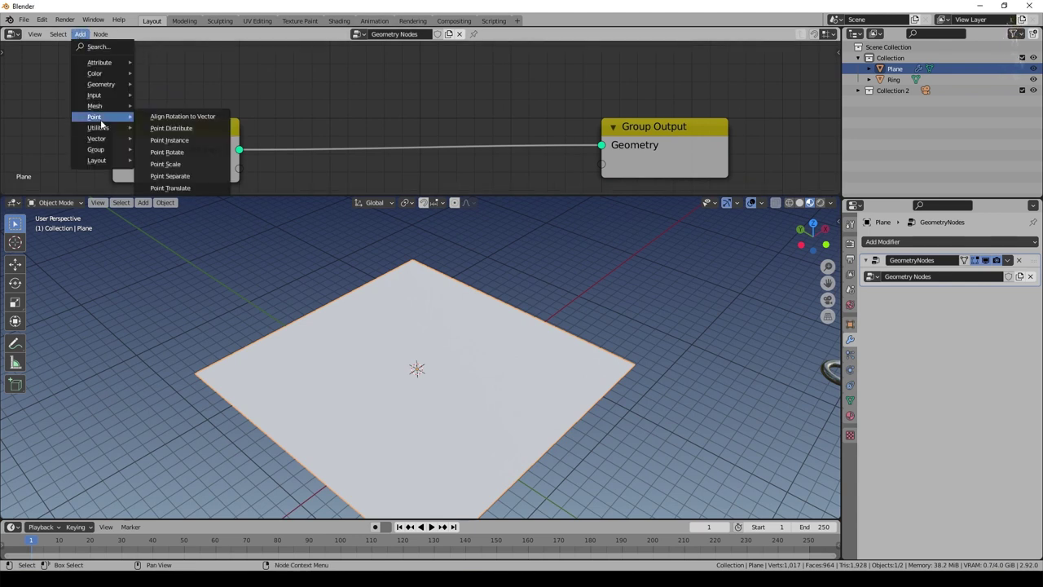
{"action": "left_click", "coordinate": [214, 139]}
{"action": "left_click", "coordinate": [391, 79]}
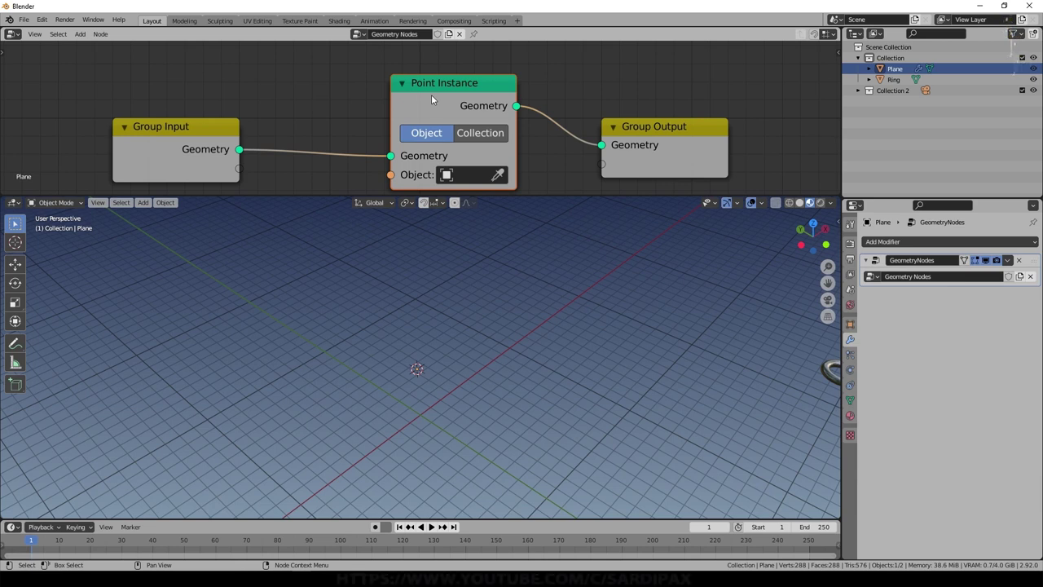
{"action": "left_click", "coordinate": [466, 175]}
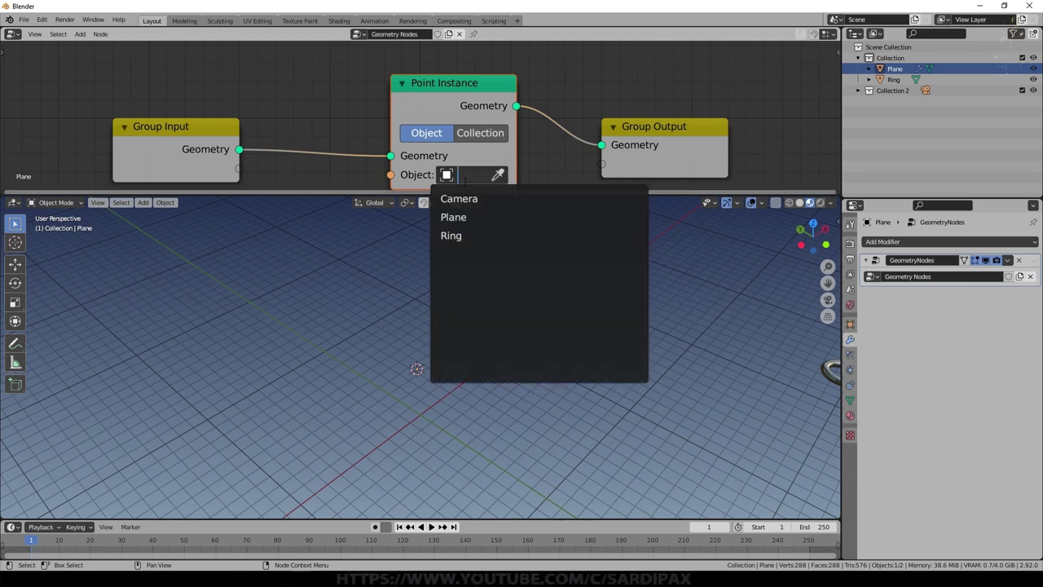
{"action": "left_click", "coordinate": [456, 234]}
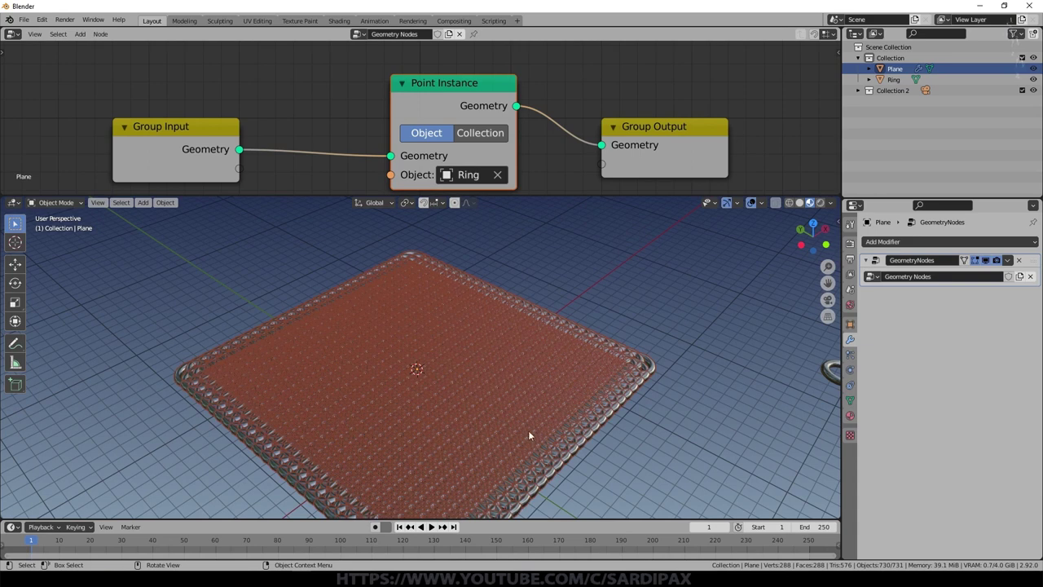
{"action": "middle_click_drag", "start_coordinate": [616, 481], "coordinate": [544, 392]}
{"action": "scroll", "coordinate": [545, 391], "scroll_direction": "up", "scroll_amount": 5}
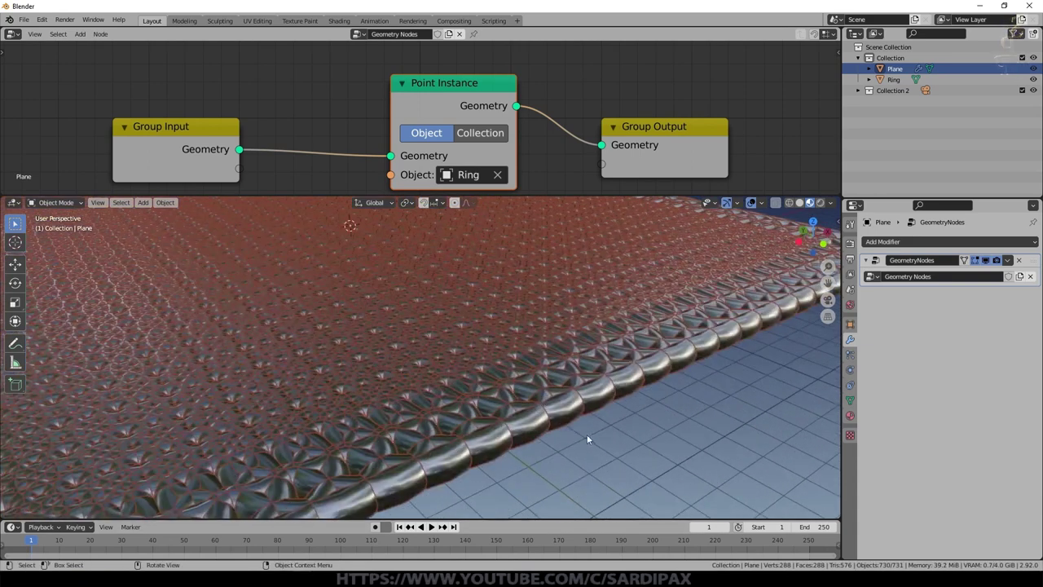
{"action": "middle_click_drag", "start_coordinate": [587, 436], "coordinate": [595, 454]}
{"action": "scroll", "coordinate": [594, 454], "scroll_direction": "down", "scroll_amount": 2}
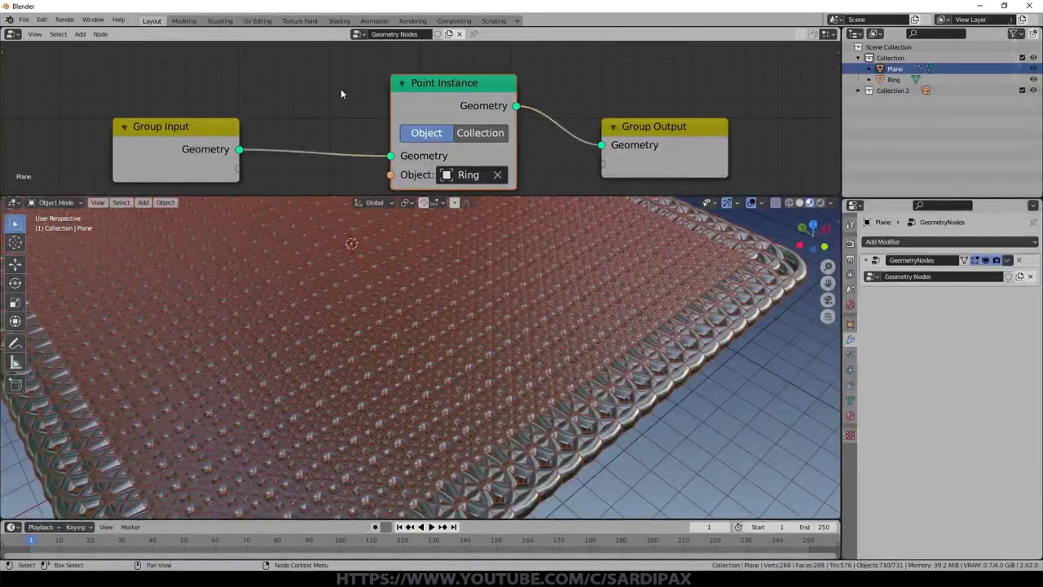
- Insert a Point Scale node between Group Input and Point Instance
{"action": "left_click", "coordinate": [79, 37]}
{"action": "mouse_move", "coordinate": [102, 121]}
{"action": "left_click", "coordinate": [178, 163]}
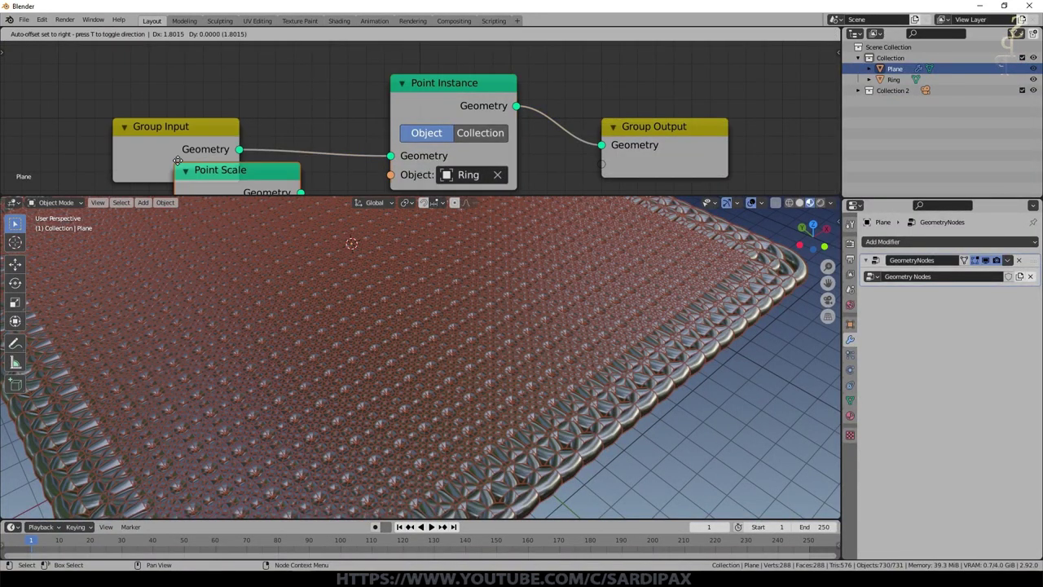
{"action": "left_click", "coordinate": [274, 79]}
{"action": "scroll", "coordinate": [220, 75], "scroll_direction": "down", "scroll_amount": 3}
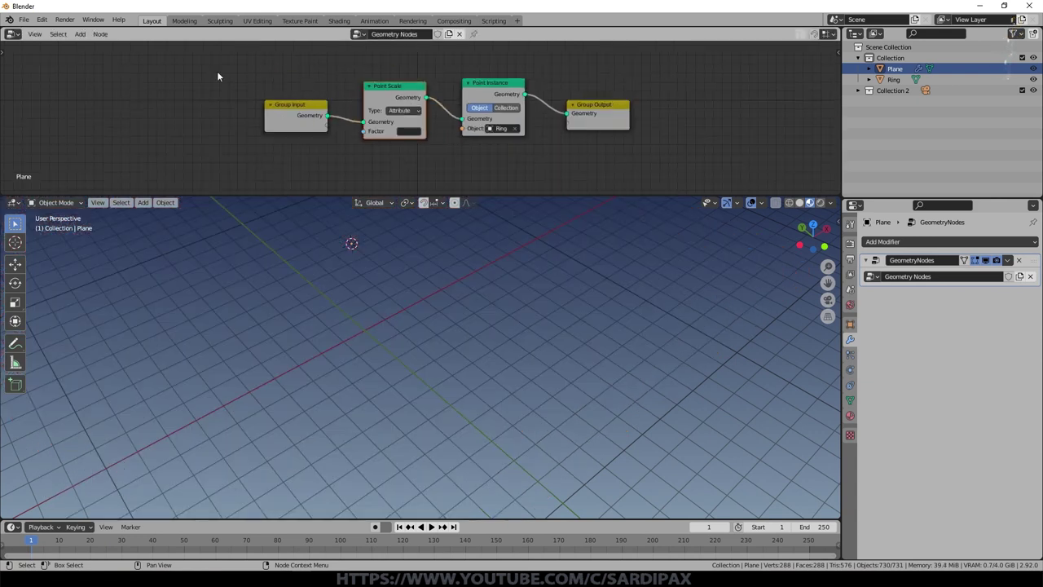
- Add a Value node set to 0.125 and connect it to the Factor input of Point Scale
{"action": "left_click", "coordinate": [81, 35]}
{"action": "mouse_move", "coordinate": [107, 95]}
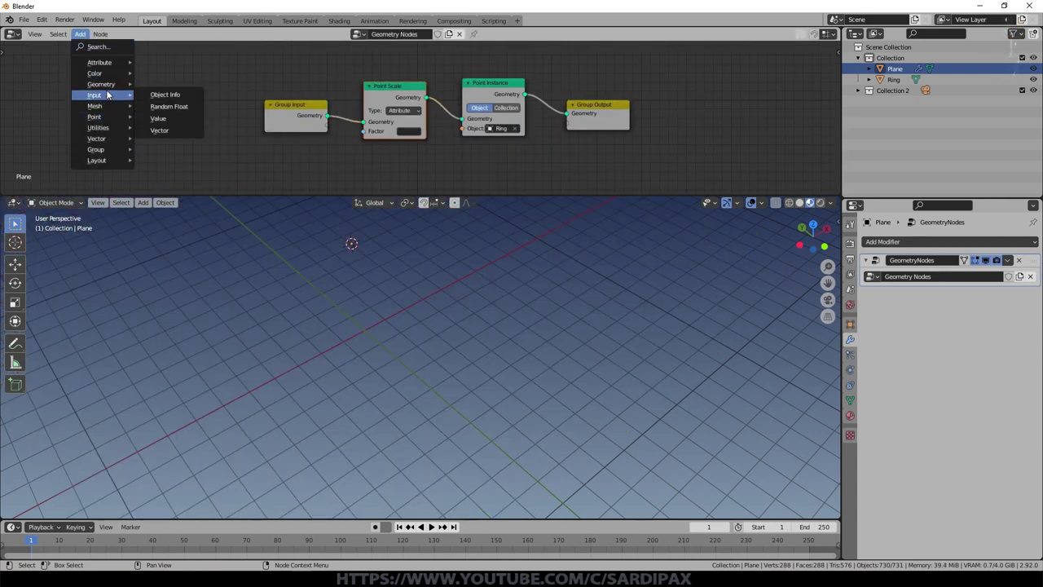
{"action": "left_click", "coordinate": [169, 119]}
{"action": "left_click", "coordinate": [169, 148]}
{"action": "middle_click_drag", "start_coordinate": [330, 139], "coordinate": [337, 105]}
{"action": "scroll", "coordinate": [337, 104], "scroll_direction": "up", "scroll_amount": 1}
{"action": "left_click", "coordinate": [194, 145]}
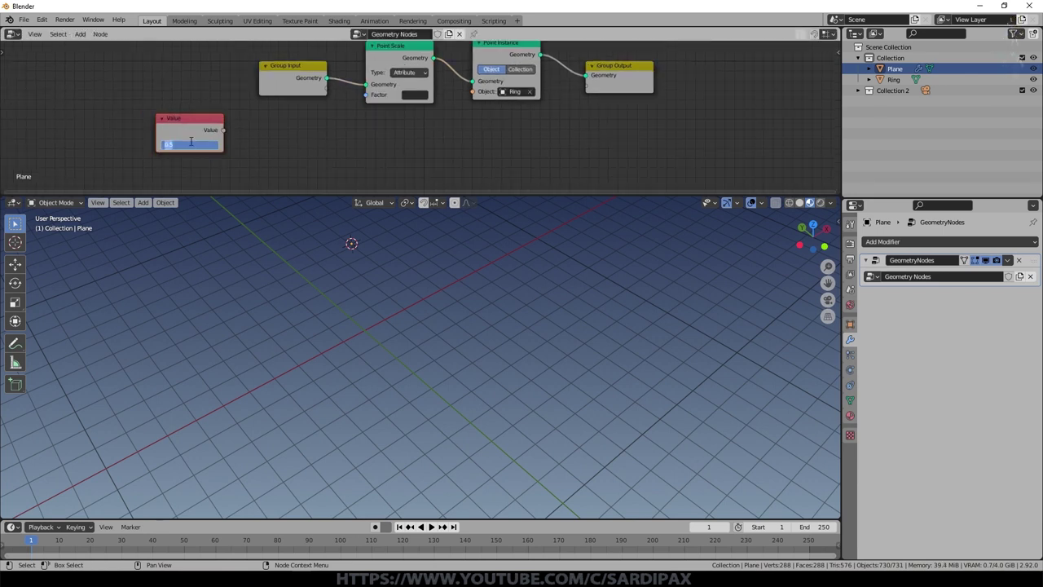
{"action": "type", "text": ".125"}
{"action": "key", "text": "Return"}
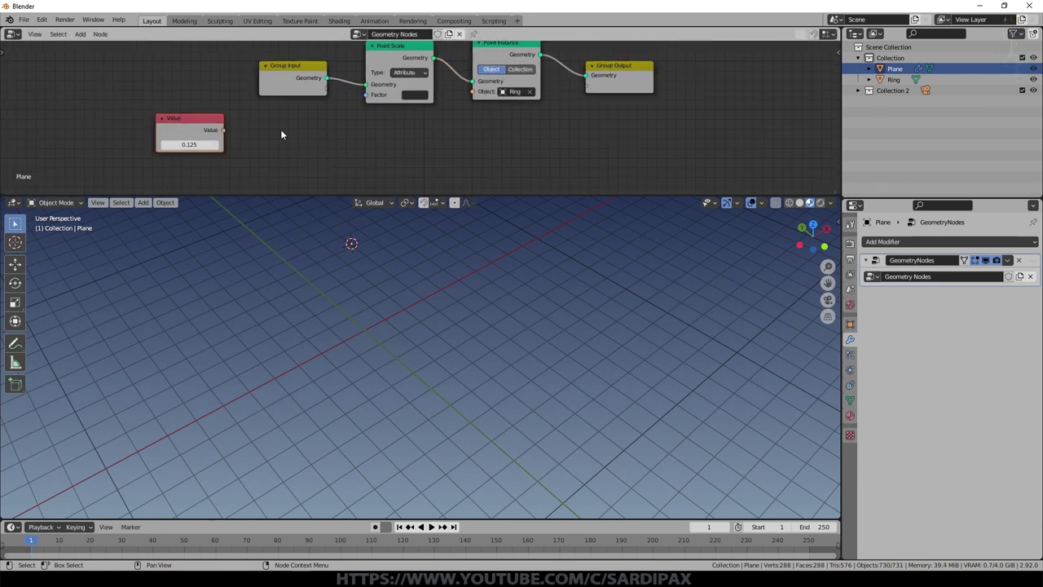
{"action": "left_click_drag", "start_coordinate": [223, 130], "coordinate": [366, 94]}
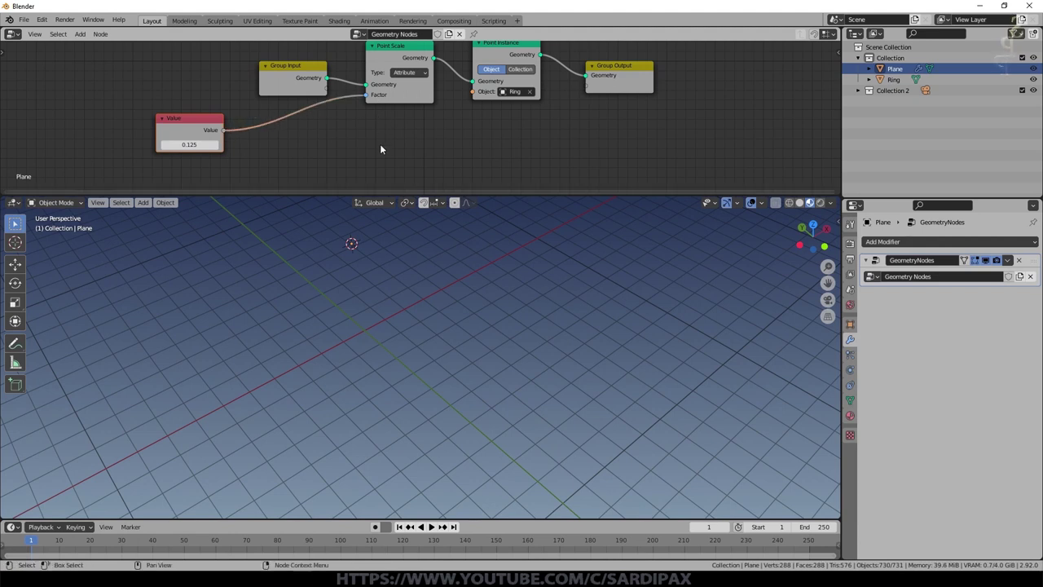
- Switch the Point Scale node's type to Vector and reconnect the Value node to its Factor input
{"action": "scroll", "coordinate": [491, 112], "scroll_direction": "up", "scroll_amount": 6}
{"action": "middle_click_drag", "start_coordinate": [479, 129], "coordinate": [482, 194]}
{"action": "scroll", "coordinate": [399, 112], "scroll_direction": "up", "scroll_amount": 1}
{"action": "left_click", "coordinate": [398, 110]}
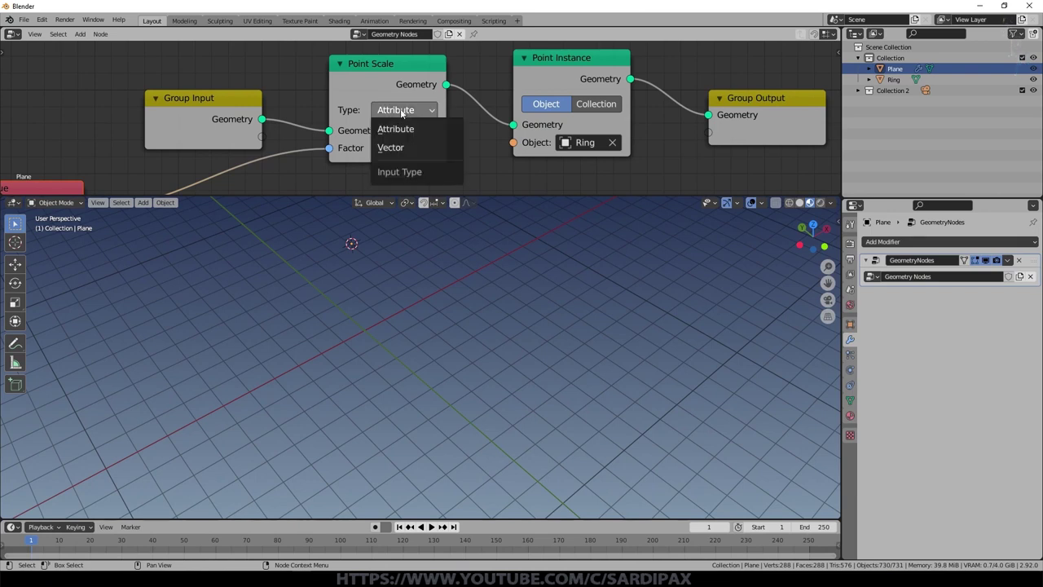
{"action": "left_click", "coordinate": [403, 151]}
{"action": "scroll", "coordinate": [402, 152], "scroll_direction": "down", "scroll_amount": 8}
{"action": "left_click_drag", "start_coordinate": [240, 167], "coordinate": [372, 148]}
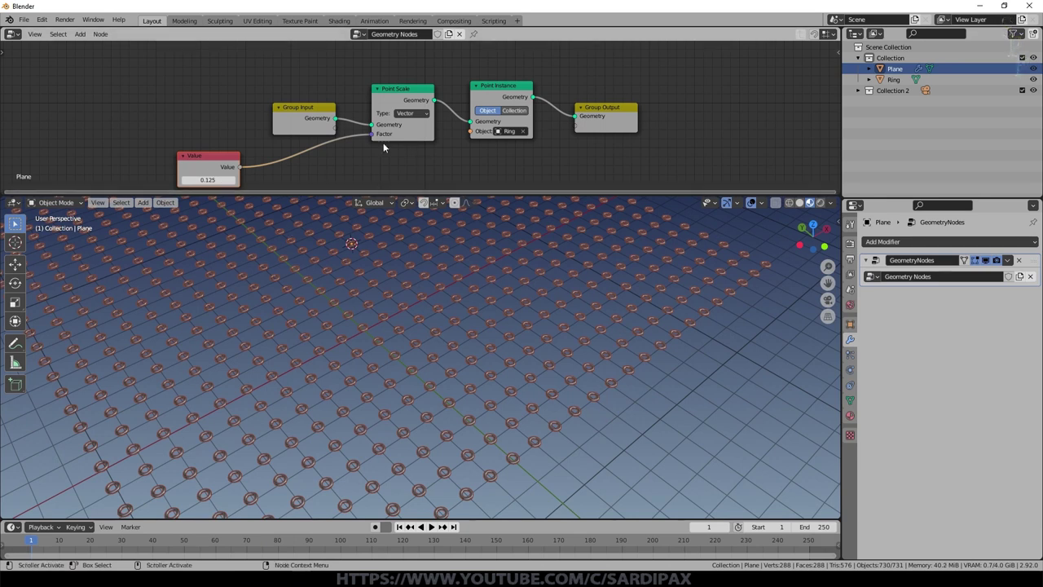
- Hide the viewport overlays and set the Value node to 0.300 to enlarge the rings
{"action": "middle_click_drag", "start_coordinate": [331, 209], "coordinate": [673, 226]}
{"action": "middle_click_drag", "start_coordinate": [753, 216], "coordinate": [444, 309]}
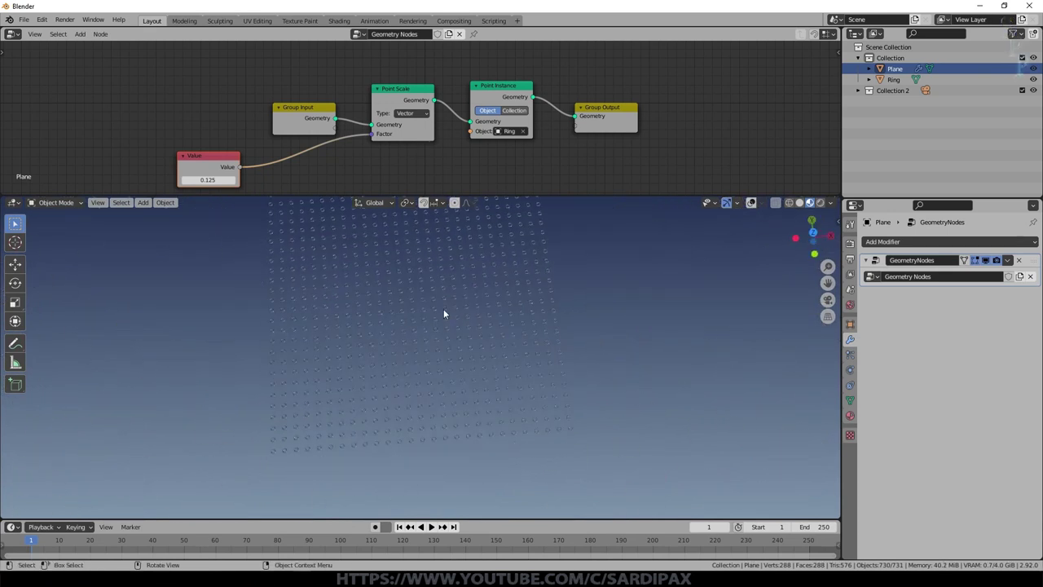
{"action": "scroll", "coordinate": [515, 315], "scroll_direction": "up", "scroll_amount": 8}
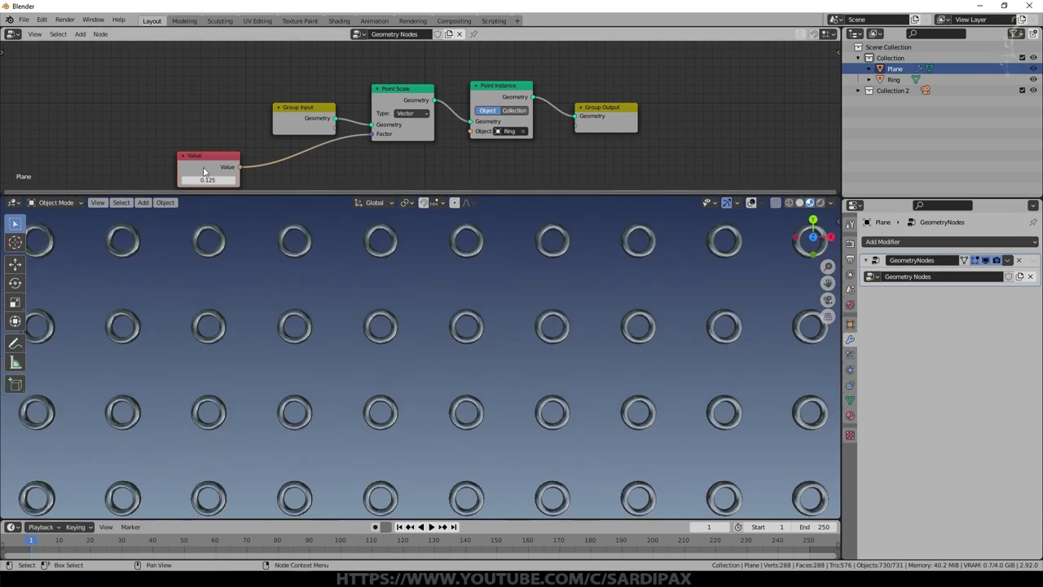
{"action": "double_click", "coordinate": [220, 179]}
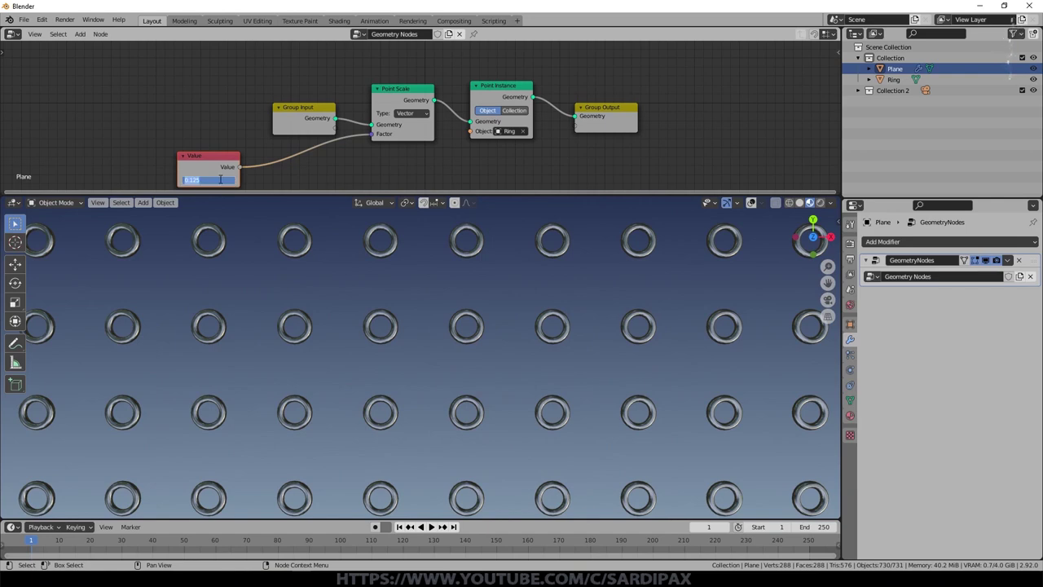
{"action": "key", "text": "Return"}
{"action": "scroll", "coordinate": [228, 236], "scroll_direction": "down", "scroll_amount": 3}
{"action": "mouse_move", "coordinate": [220, 180]}
{"action": "left_mouse_down"}
{"action": "mouse_move", "coordinate": [265, 180]}
{"action": "mouse_move", "coordinate": [221, 180]}
{"action": "left_mouse_up"}
{"action": "left_click", "coordinate": [233, 179]}
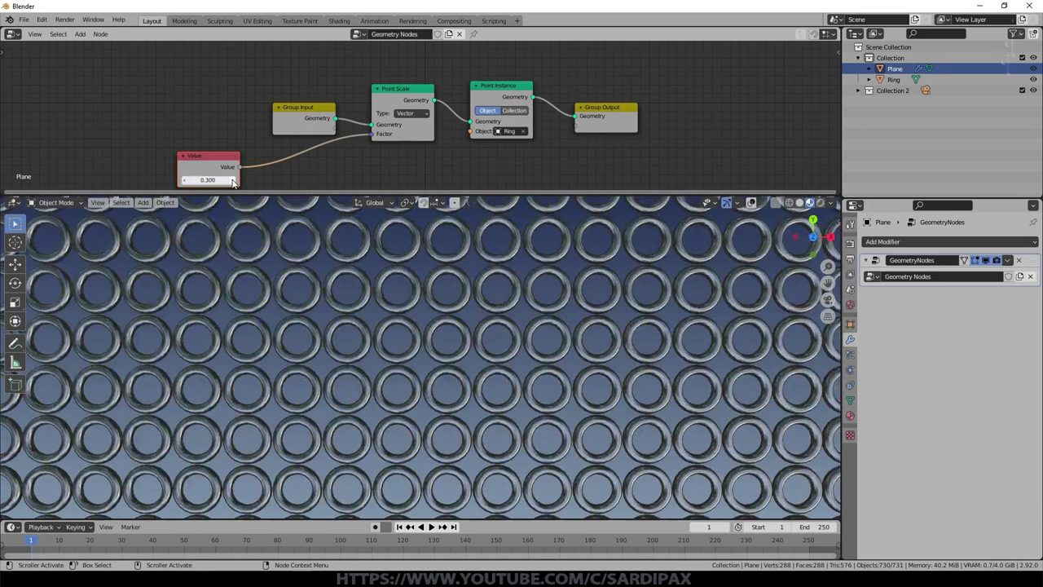
{"action": "middle_click_drag", "start_coordinate": [442, 366], "coordinate": [443, 286]}
{"action": "scroll", "coordinate": [440, 285], "scroll_direction": "down", "scroll_amount": 8}
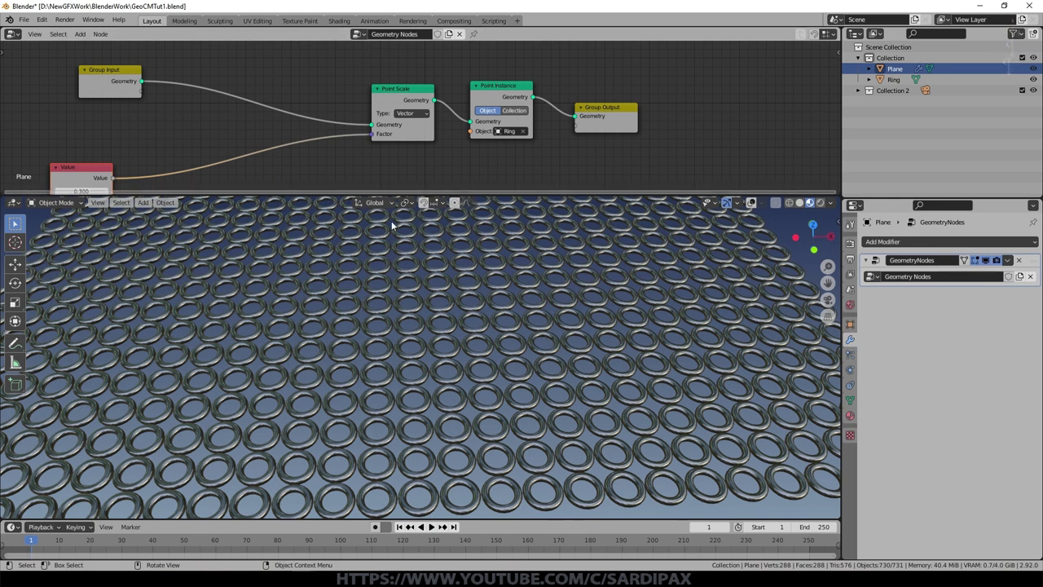
- Insert a Point Rotate node between Group Input and Point Scale
{"action": "left_click", "coordinate": [80, 35]}
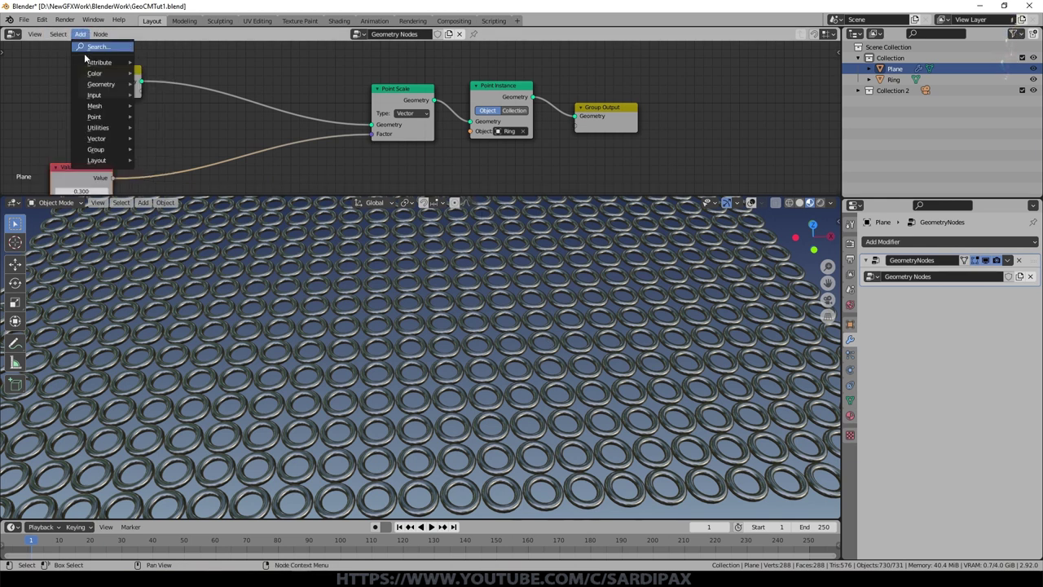
{"action": "mouse_move", "coordinate": [95, 117]}
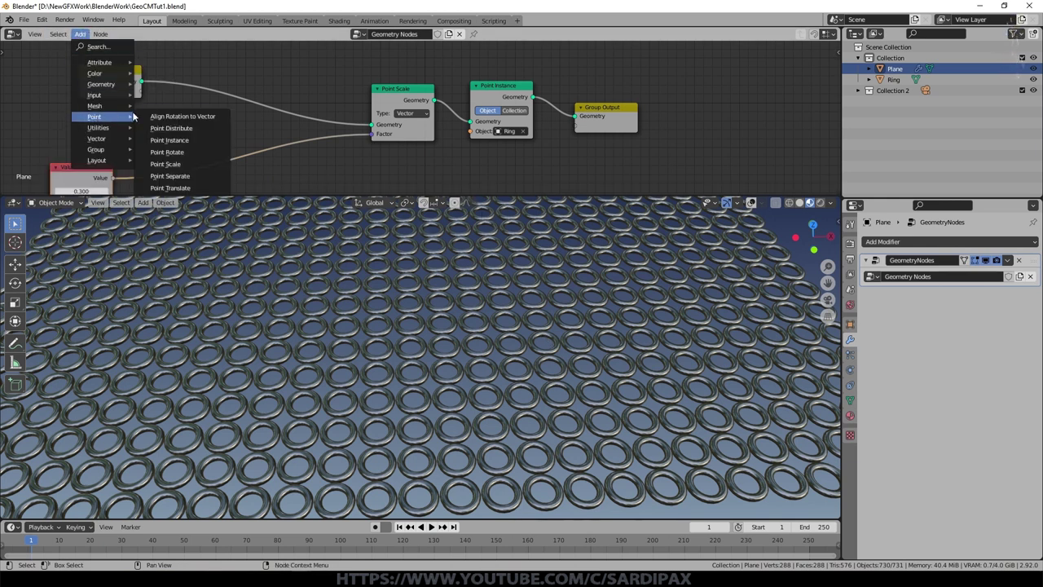
{"action": "left_click", "coordinate": [167, 152]}
{"action": "left_click", "coordinate": [277, 174]}
{"action": "middle_click_drag", "start_coordinate": [367, 169], "coordinate": [531, 190]}
- Insert a Point Translate node between Group Input and Point Rotate
{"action": "left_click", "coordinate": [79, 35]}
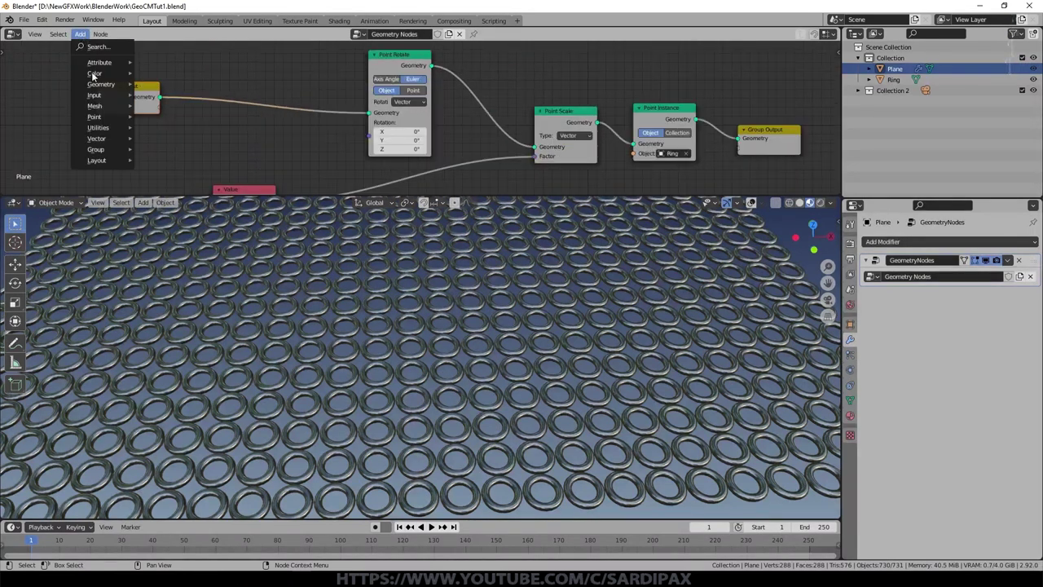
{"action": "mouse_move", "coordinate": [94, 117]}
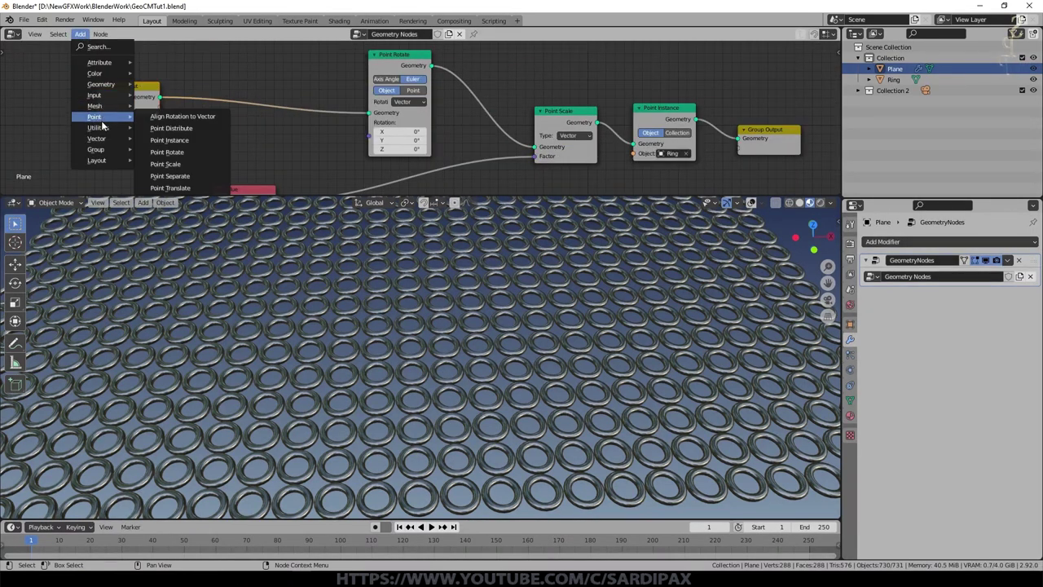
{"action": "left_click", "coordinate": [170, 189]}
{"action": "left_click", "coordinate": [287, 110]}
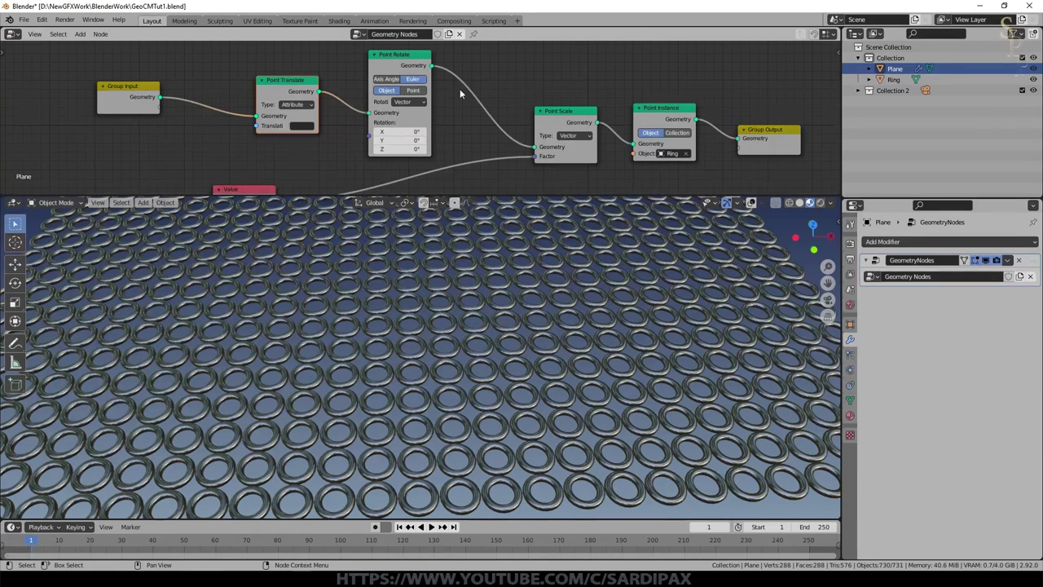
- Test the X rotation in the Point Rotate node and reset it to 0°
{"action": "left_click_drag", "start_coordinate": [409, 132], "coordinate": [453, 131]}
{"action": "left_click", "coordinate": [406, 131]}
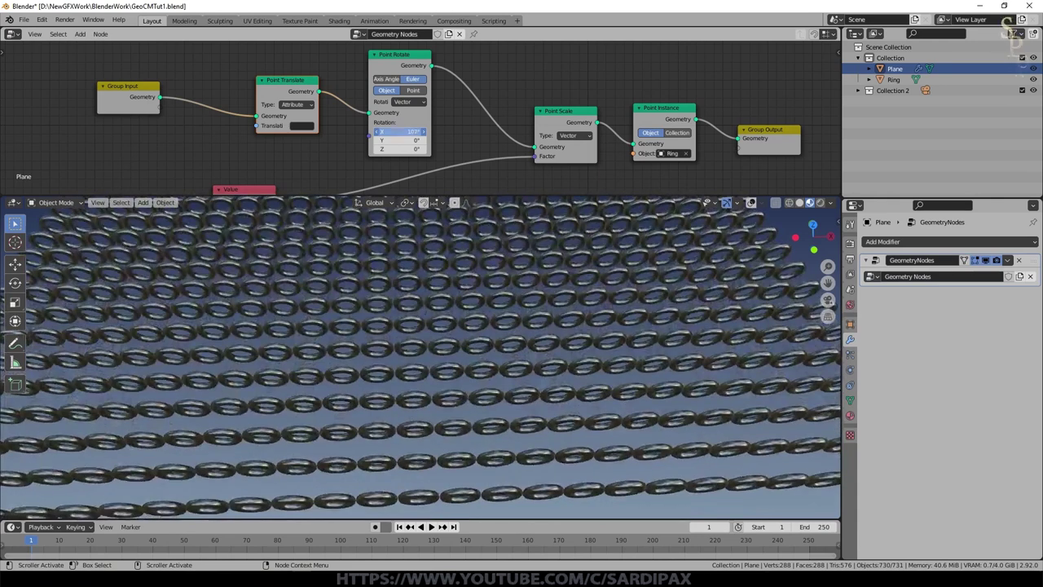
{"action": "type", "text": "0"}
{"action": "key", "text": "Return"}
- Set the Point Translate node's type to Vector
{"action": "left_click", "coordinate": [298, 107]}
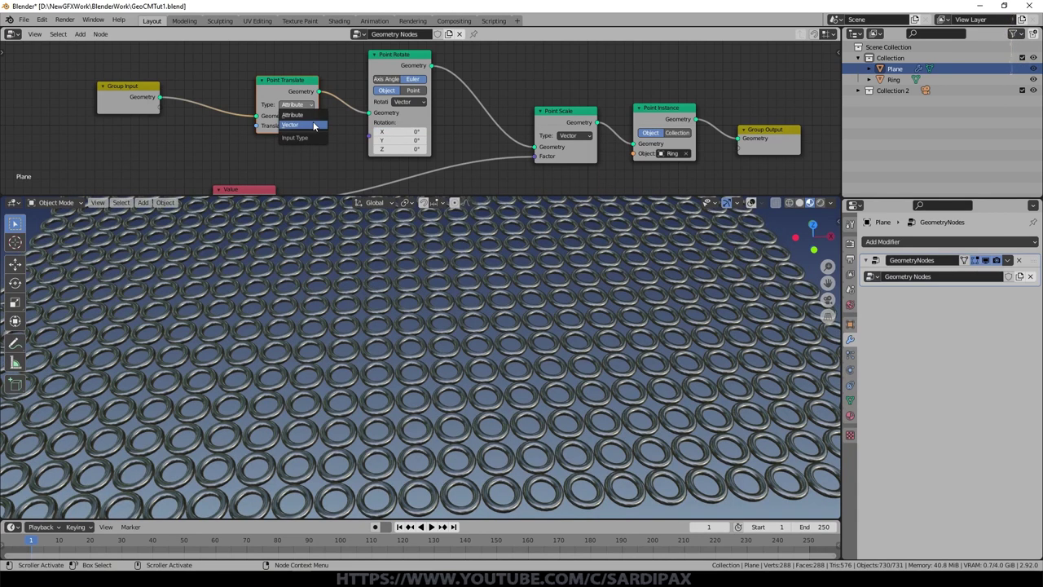
{"action": "left_click", "coordinate": [314, 126]}
{"action": "left_click_drag", "start_coordinate": [286, 135], "coordinate": [255, 134]}
- Duplicate the Point Translate, Point Rotate, Point Scale and Point Instance nodes and place the copies below the originals
{"action": "key", "text": "Home"}
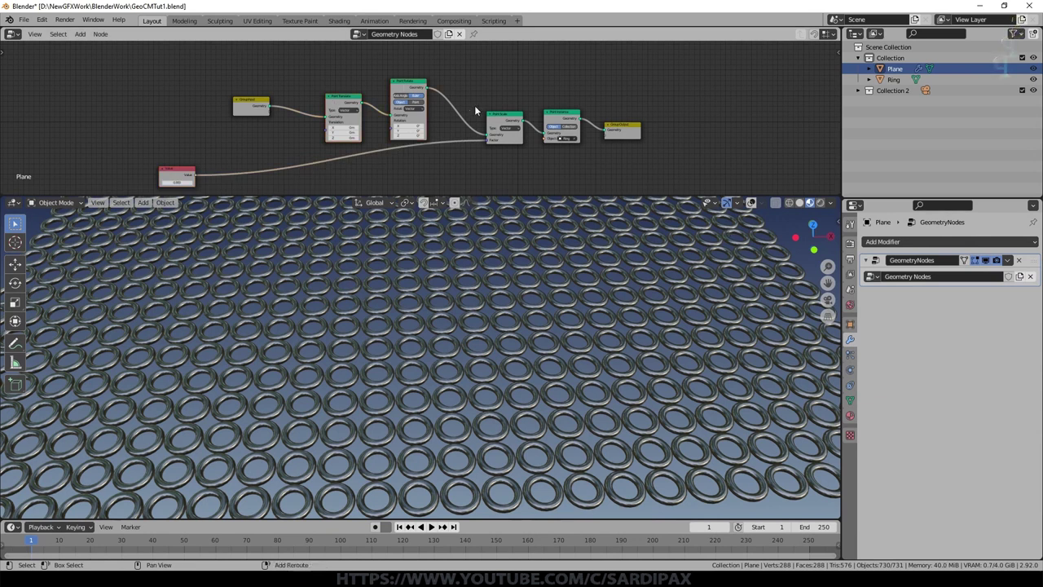
{"action": "key", "text": "shift+d"}
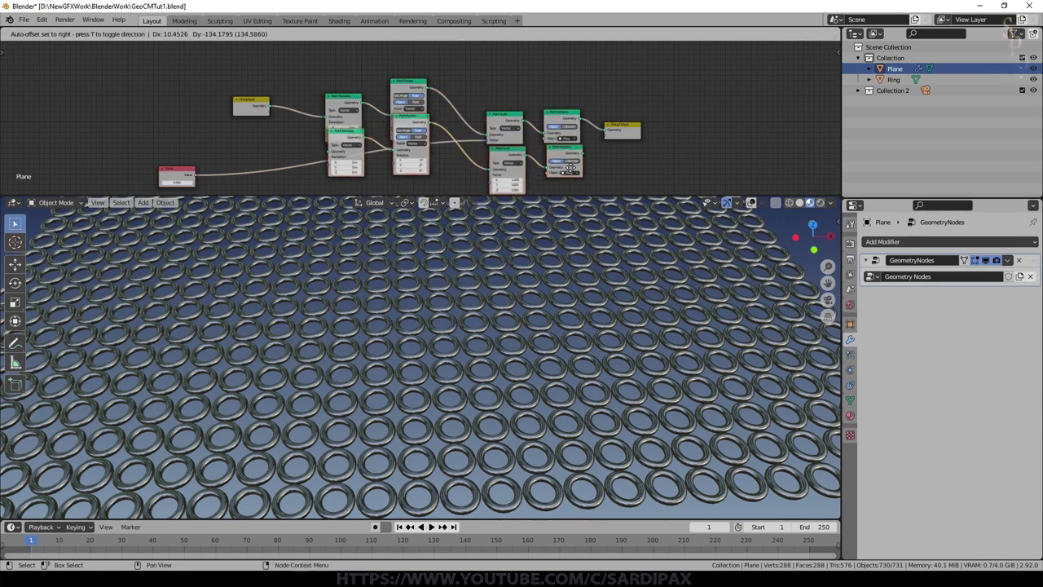
{"action": "left_click", "coordinate": [566, 59]}
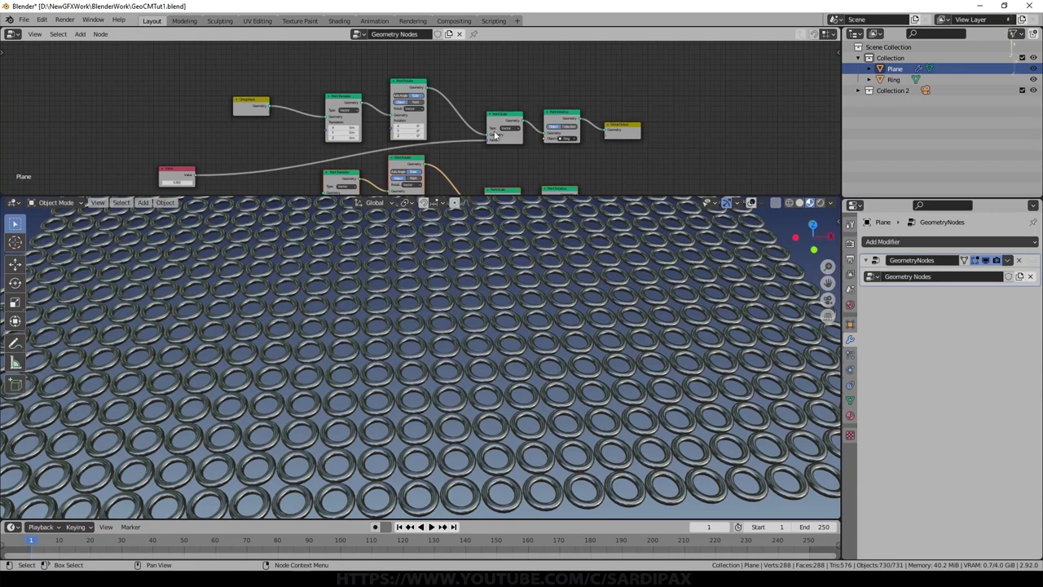
{"action": "middle_click_drag", "start_coordinate": [499, 169], "coordinate": [501, 144]}
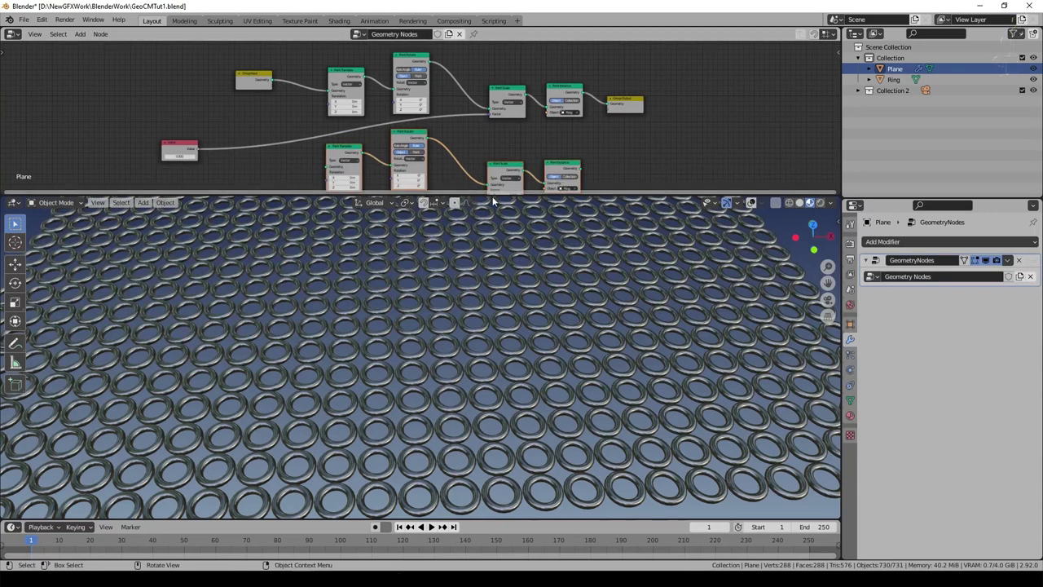
- Enlarge the node editor and connect the Group Input geometry to the duplicated Point Translate node
{"action": "left_click_drag", "start_coordinate": [493, 197], "coordinate": [493, 252]}
{"action": "scroll", "coordinate": [575, 167], "scroll_direction": "up", "scroll_amount": 1}
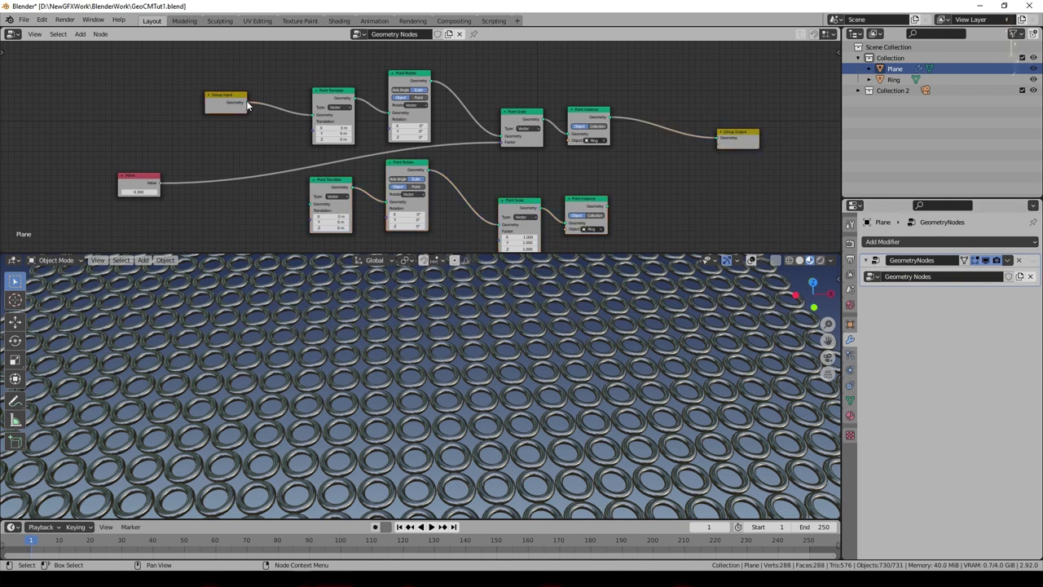
{"action": "left_click_drag", "start_coordinate": [246, 104], "coordinate": [312, 205]}
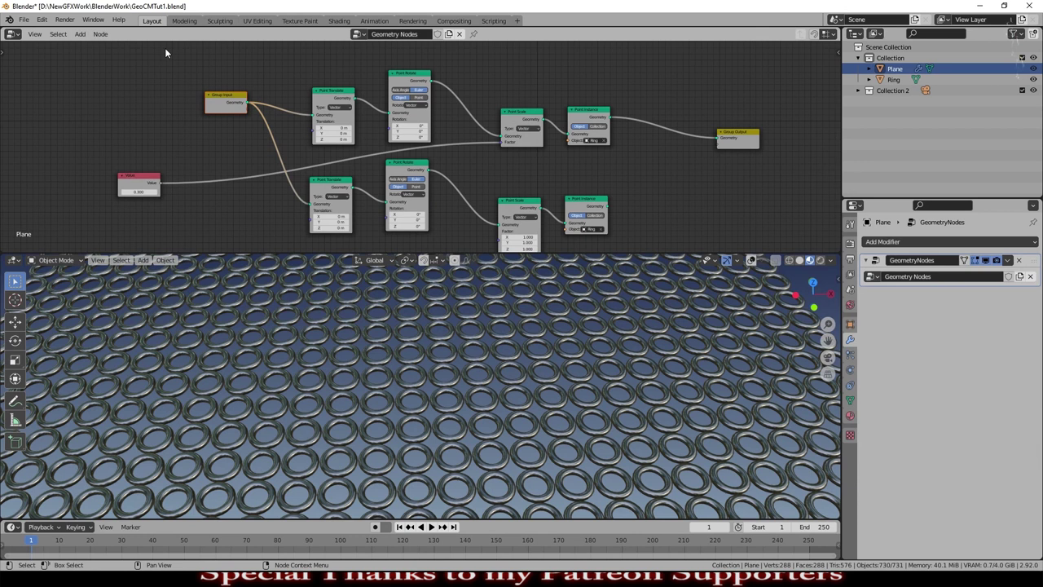
- Insert a Join Geometry node before the Group Output and connect the lower Point Instance's geometry to its second input
{"action": "left_click", "coordinate": [80, 33]}
{"action": "mouse_move", "coordinate": [102, 84]}
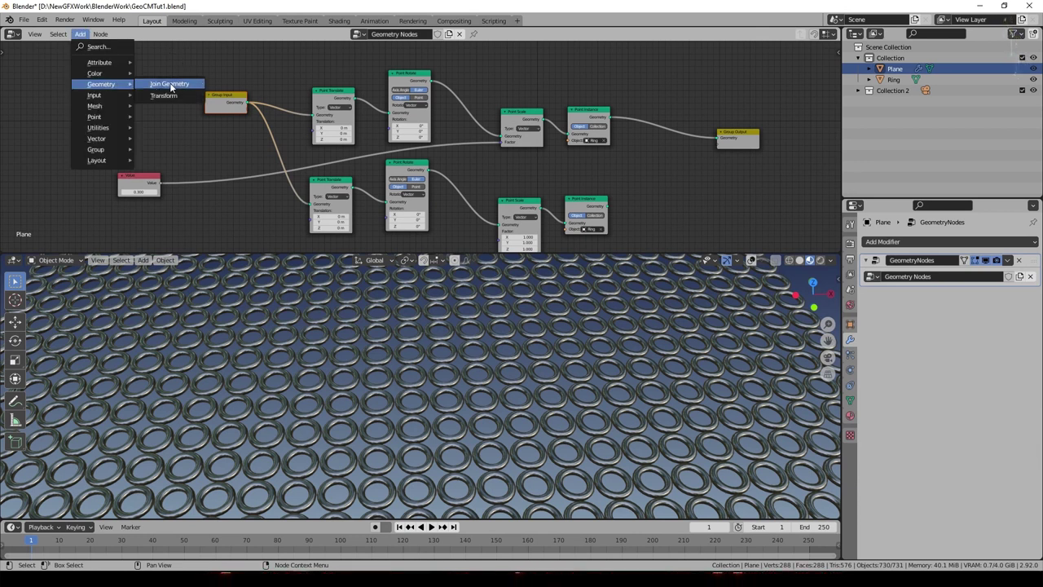
{"action": "left_click", "coordinate": [170, 85]}
{"action": "left_click", "coordinate": [673, 135]}
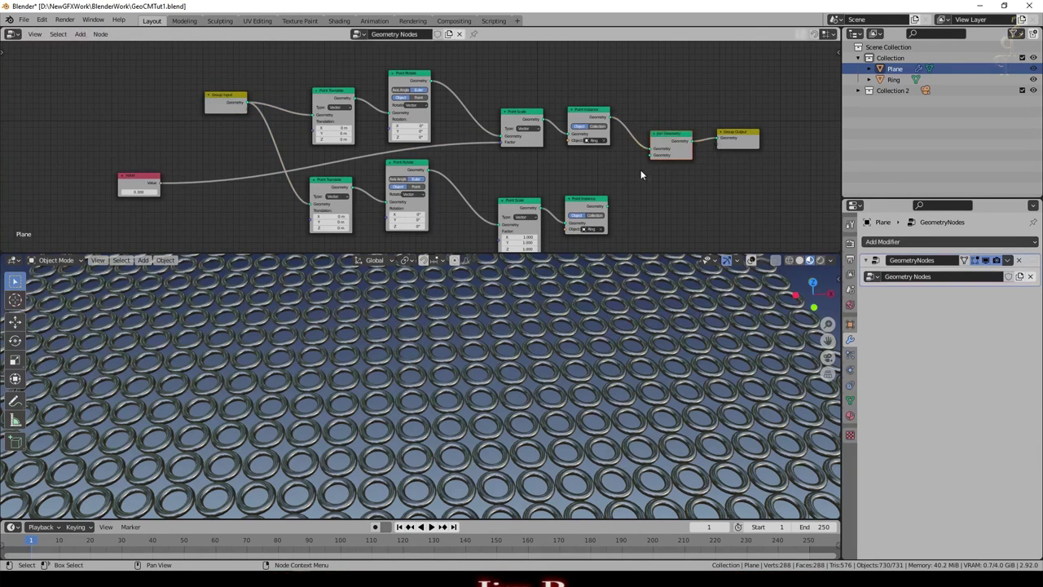
{"action": "left_click_drag", "start_coordinate": [608, 205], "coordinate": [652, 155]}
- Connect the Value node to the lower Point Scale's factor and merge both Value links through a reroute point
{"action": "left_click_drag", "start_coordinate": [161, 181], "coordinate": [500, 231]}
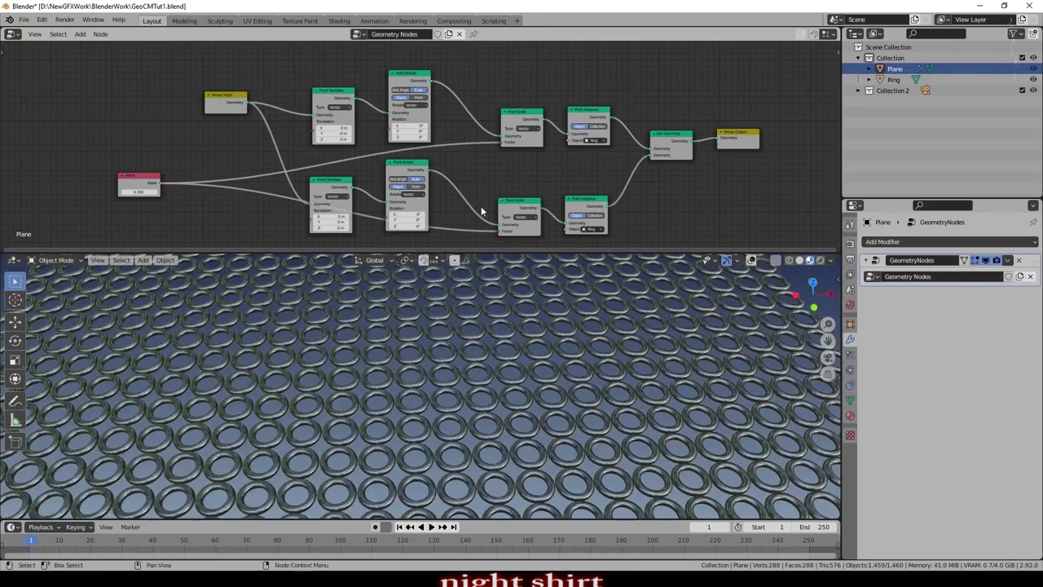
{"action": "middle_click_drag", "start_coordinate": [302, 191], "coordinate": [316, 136]}
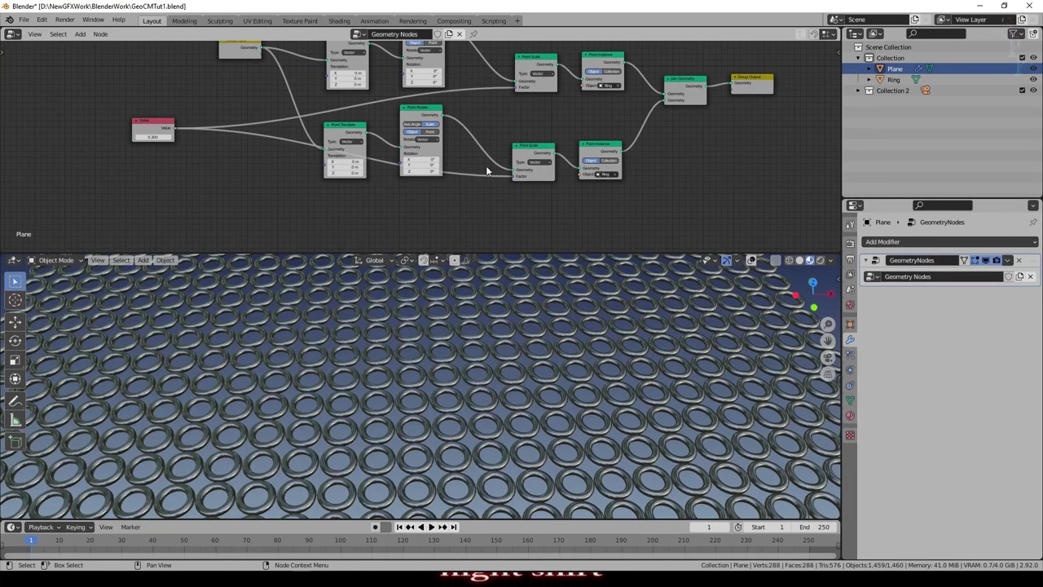
{"action": "right_click_drag", "start_coordinate": [218, 101], "coordinate": [220, 160], "text": "shift"}
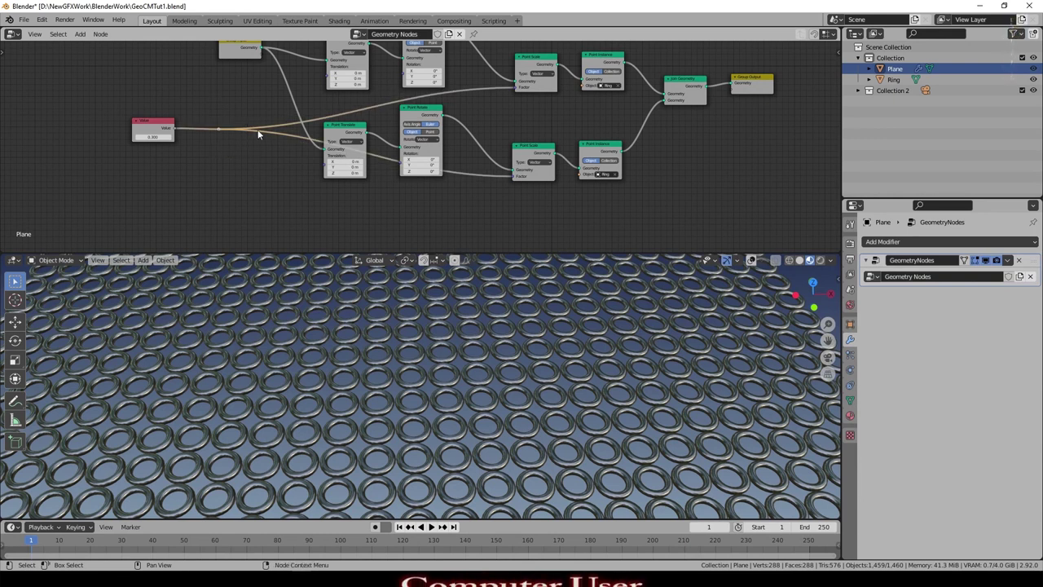
- Try an X translation of 0.4 m in the lower Point Translate node and reset it to 0 m
{"action": "scroll", "coordinate": [335, 202], "scroll_direction": "up", "scroll_amount": 4}
{"action": "scroll", "coordinate": [596, 314], "scroll_direction": "down", "scroll_amount": 6}
{"action": "scroll", "coordinate": [575, 310], "scroll_direction": "up", "scroll_amount": 3}
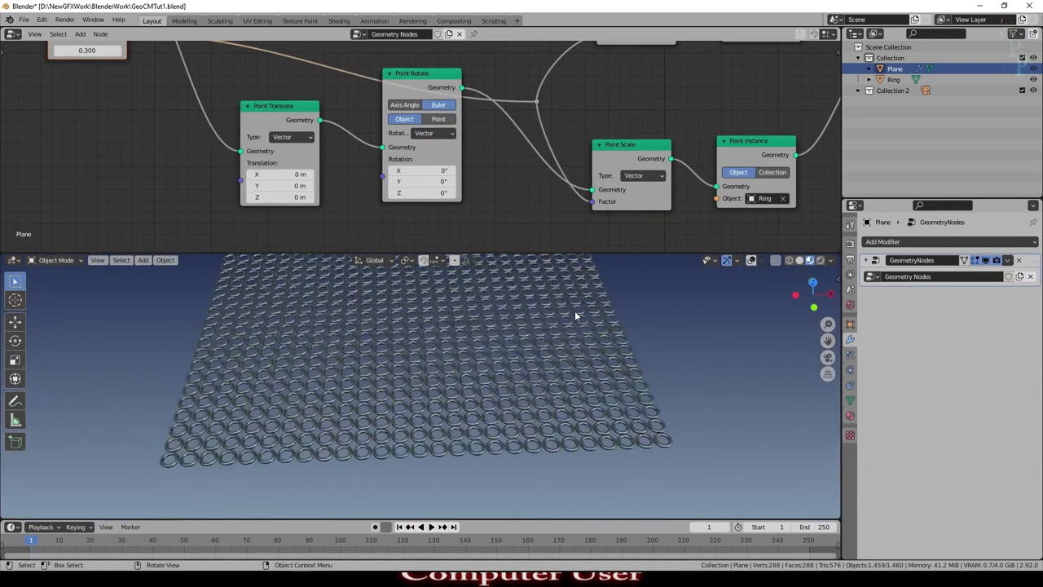
{"action": "scroll", "coordinate": [574, 310], "scroll_direction": "up", "scroll_amount": 2}
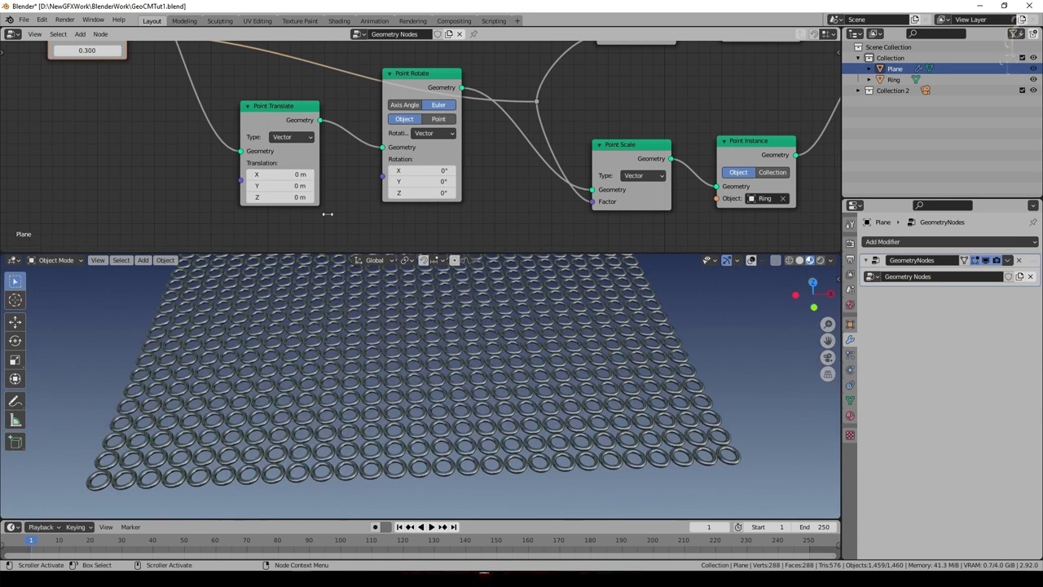
{"action": "left_click", "coordinate": [311, 174]}
{"action": "left_click", "coordinate": [311, 174]}
{"action": "left_click", "coordinate": [311, 175]}
{"action": "left_click", "coordinate": [311, 175]}
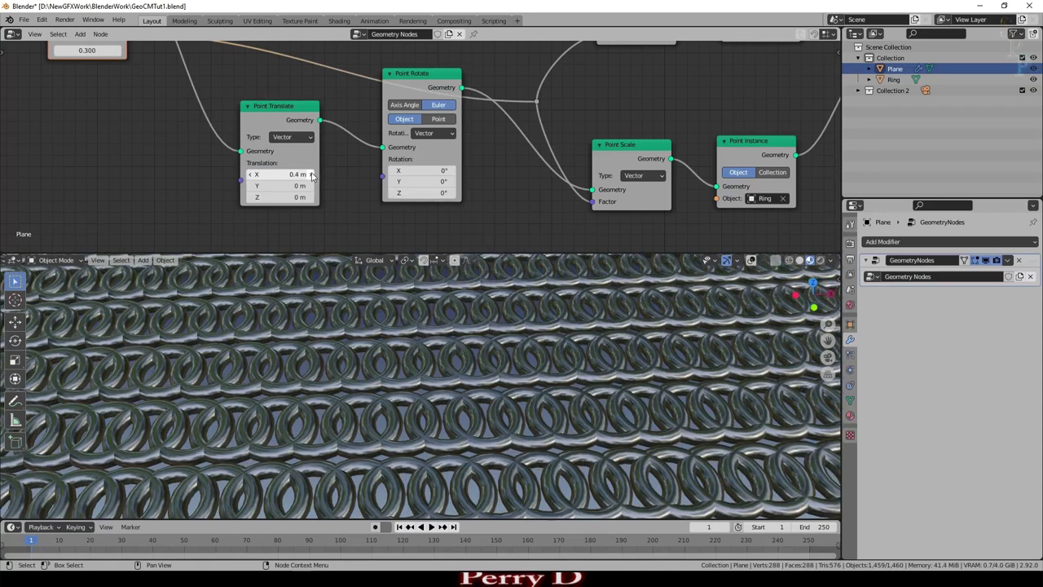
{"action": "left_click", "coordinate": [296, 175]}
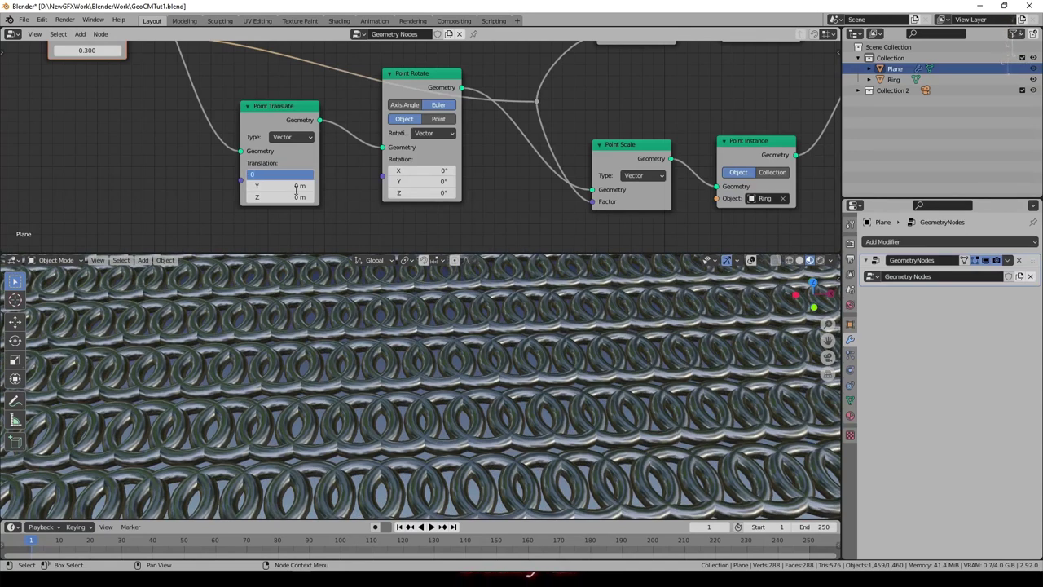
{"action": "key", "text": "Return"}
- Set the Y rotation of the lower Point Rotate node to 90°
{"action": "left_click", "coordinate": [431, 180]}
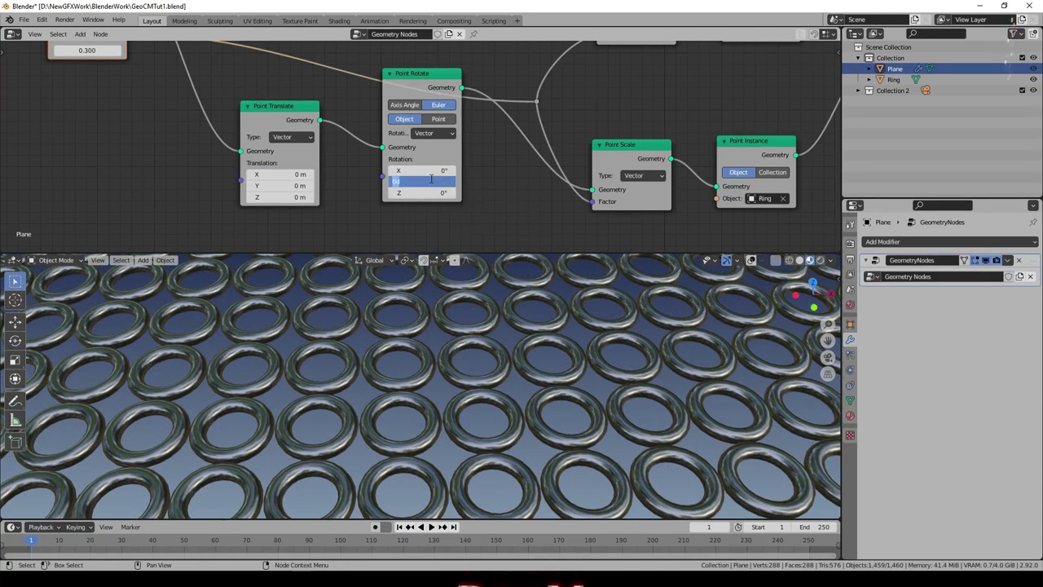
{"action": "type", "text": "90"}
{"action": "key", "text": "Return"}
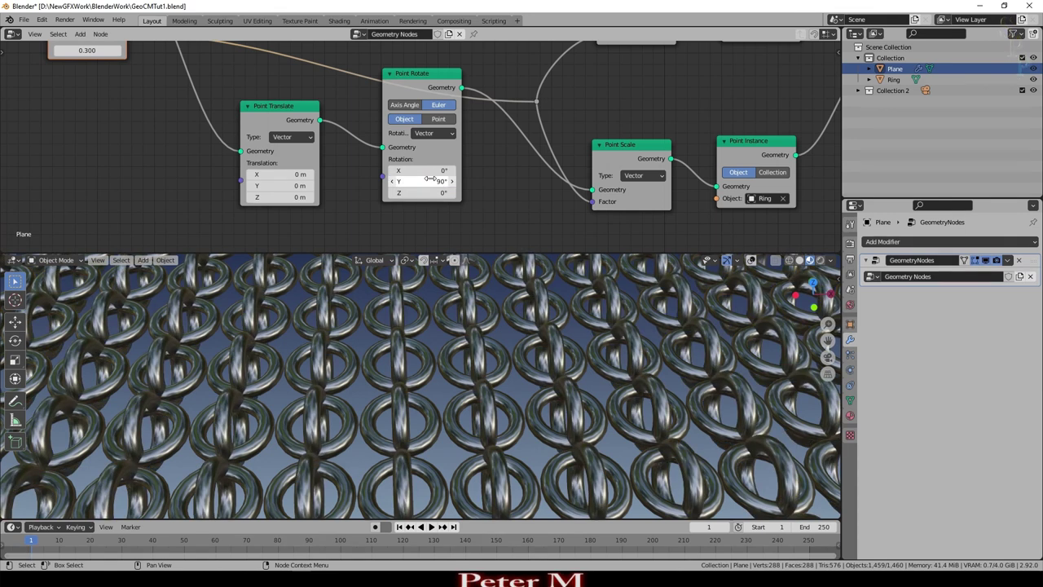
- Raise the Y translation of the lower Point Translate node to 0.4 m
{"action": "middle_click_drag", "start_coordinate": [557, 359], "coordinate": [594, 360]}
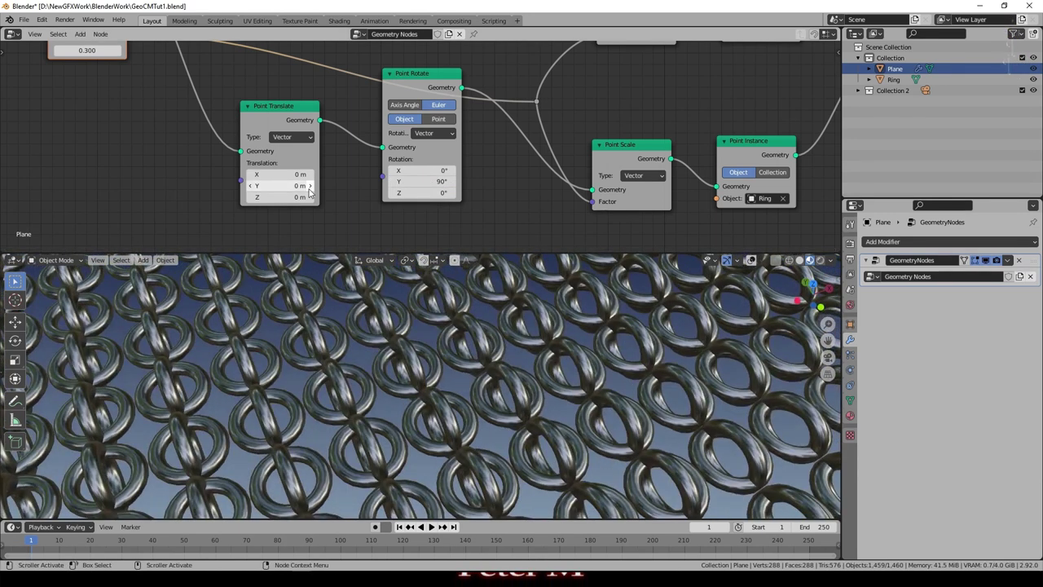
{"action": "left_click", "coordinate": [311, 188]}
{"action": "left_click", "coordinate": [310, 186]}
{"action": "left_click", "coordinate": [309, 185]}
{"action": "left_click", "coordinate": [309, 186]}
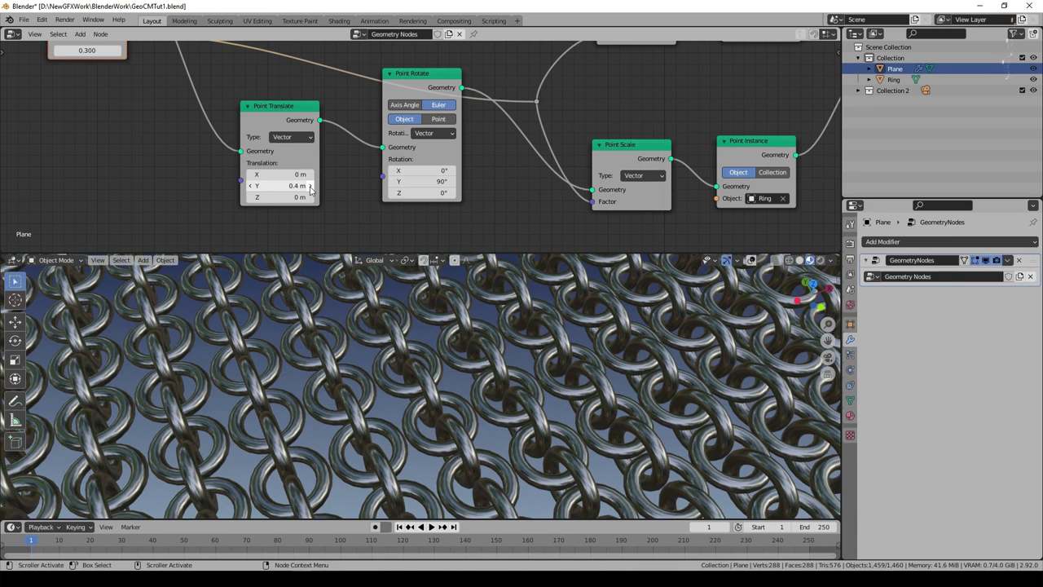
{"action": "middle_click_drag", "start_coordinate": [503, 369], "coordinate": [482, 414]}
{"action": "scroll", "coordinate": [468, 378], "scroll_direction": "down", "scroll_amount": 6}
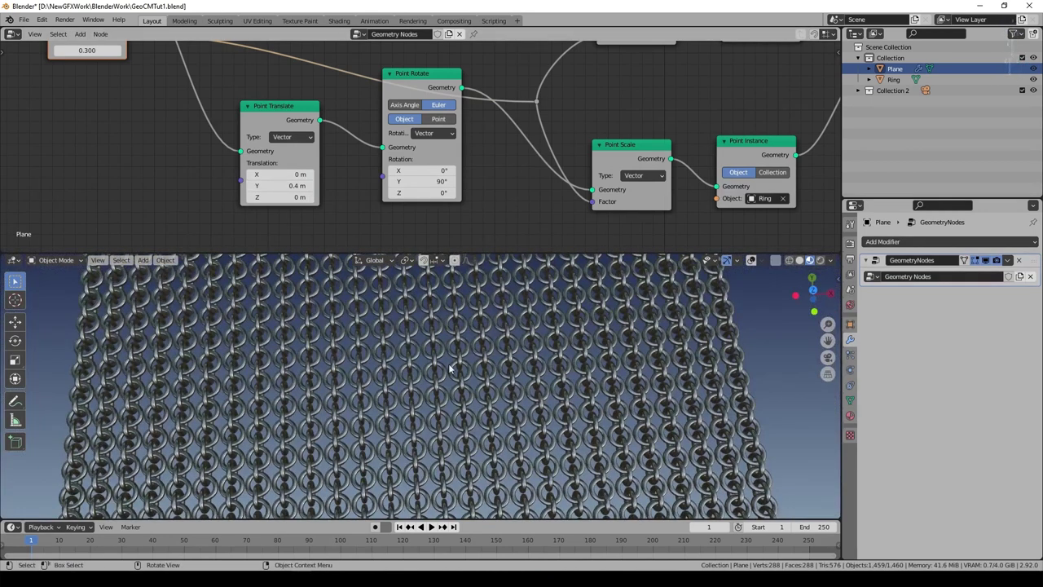
- Duplicate the second row's Point Translate, Rotate, Scale and Instance nodes together with Join Geometry, and place the copies below
{"action": "scroll", "coordinate": [419, 145], "scroll_direction": "down", "scroll_amount": 3}
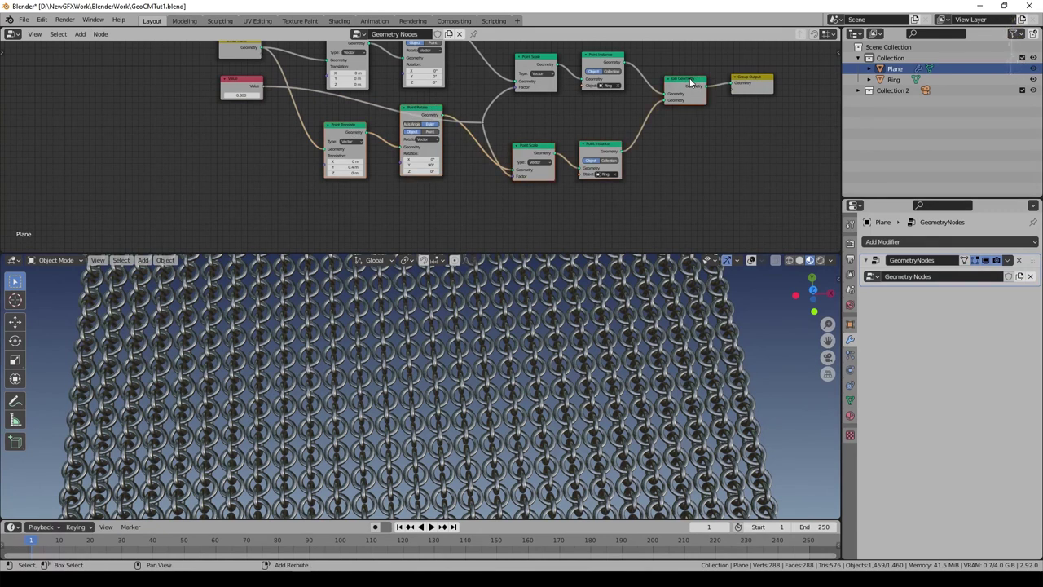
{"action": "key", "text": "shift+d"}
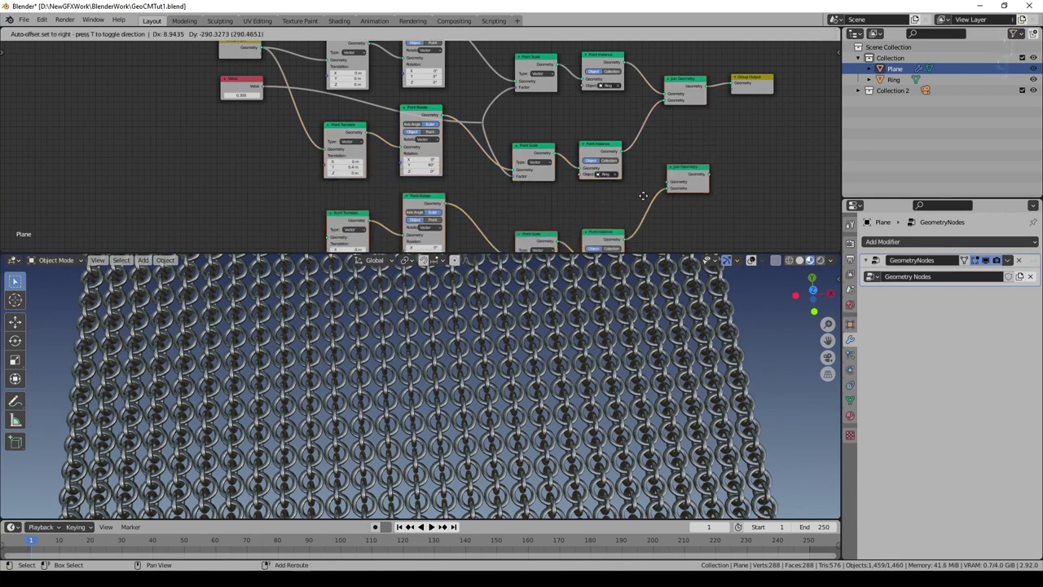
{"action": "left_click", "coordinate": [639, 183]}
{"action": "middle_click_drag", "start_coordinate": [488, 155], "coordinate": [474, 115]}
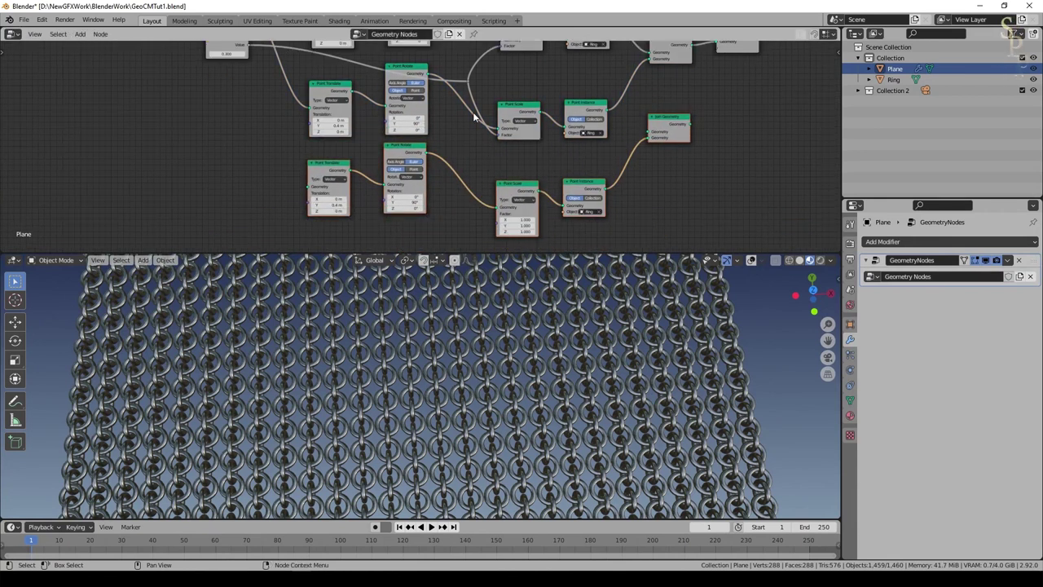
- Wire the third row to the shared Value and Group Input, and place the copied Join Geometry between the first one and Group Output
{"action": "left_click_drag", "start_coordinate": [469, 83], "coordinate": [499, 214]}
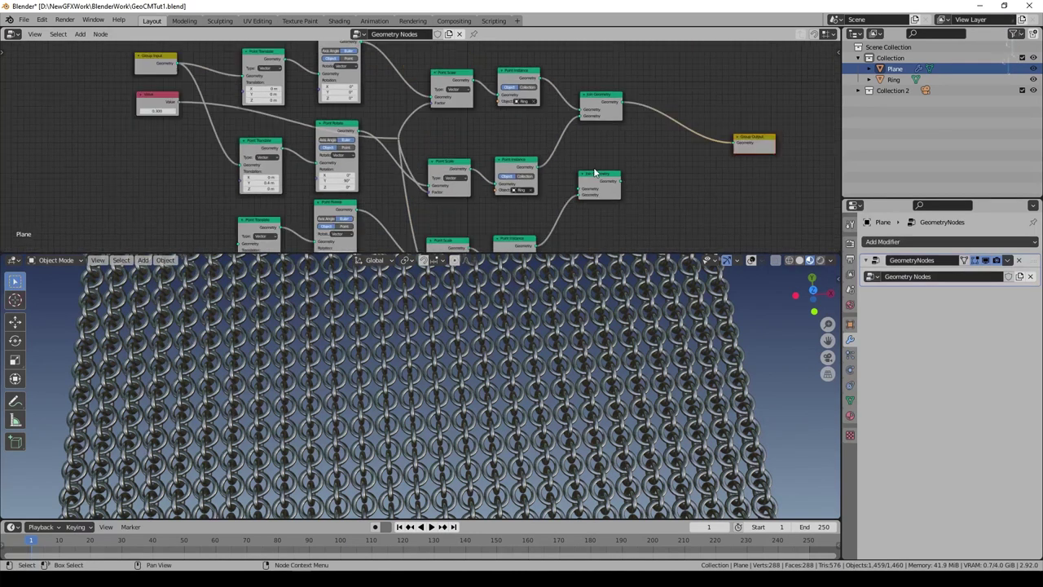
{"action": "left_click_drag", "start_coordinate": [595, 172], "coordinate": [666, 127]}
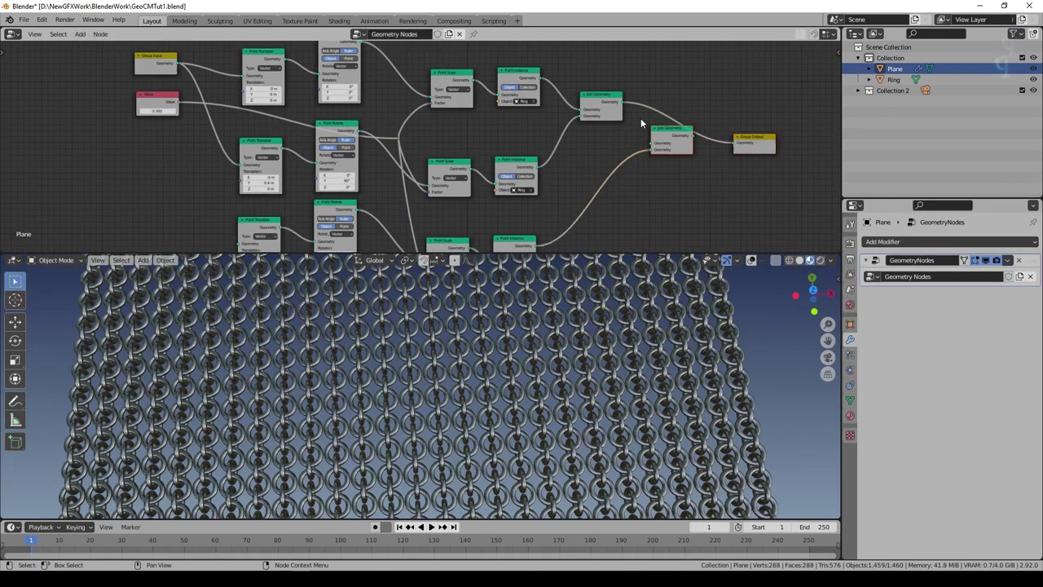
{"action": "left_click_drag", "start_coordinate": [623, 102], "coordinate": [654, 146]}
{"action": "scroll", "coordinate": [196, 102], "scroll_direction": "down", "scroll_amount": 1}
{"action": "left_click_drag", "start_coordinate": [212, 78], "coordinate": [269, 235]}
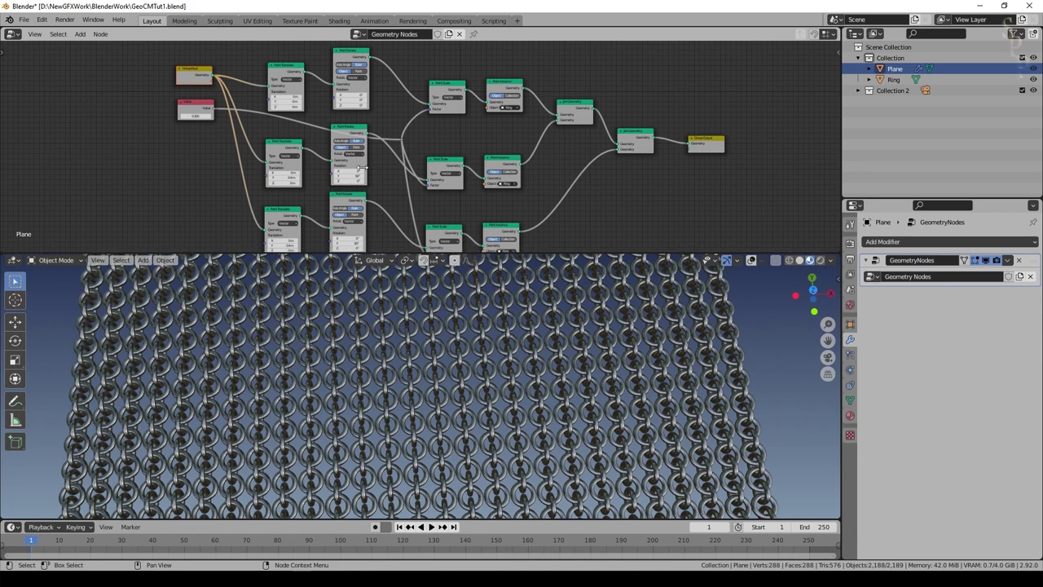
- Set the third row's Point Rotate node to 90° on X and 0° on Y
{"action": "middle_click_drag", "start_coordinate": [656, 175], "coordinate": [663, 87]}
{"action": "scroll", "coordinate": [561, 145], "scroll_direction": "up", "scroll_amount": 5}
{"action": "scroll", "coordinate": [562, 142], "scroll_direction": "up", "scroll_amount": 1}
{"action": "left_click", "coordinate": [303, 162]}
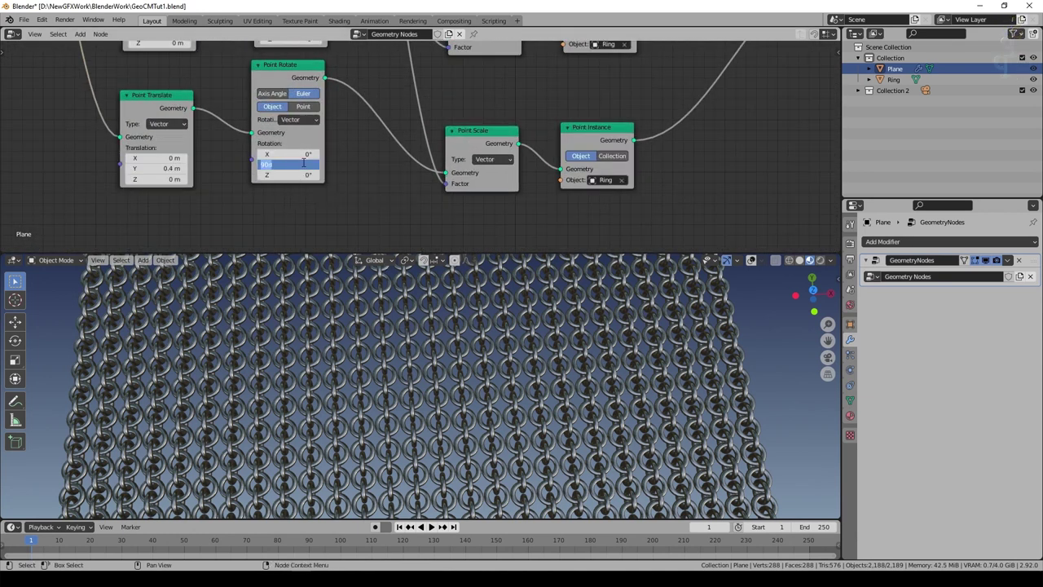
{"action": "key", "text": "Return"}
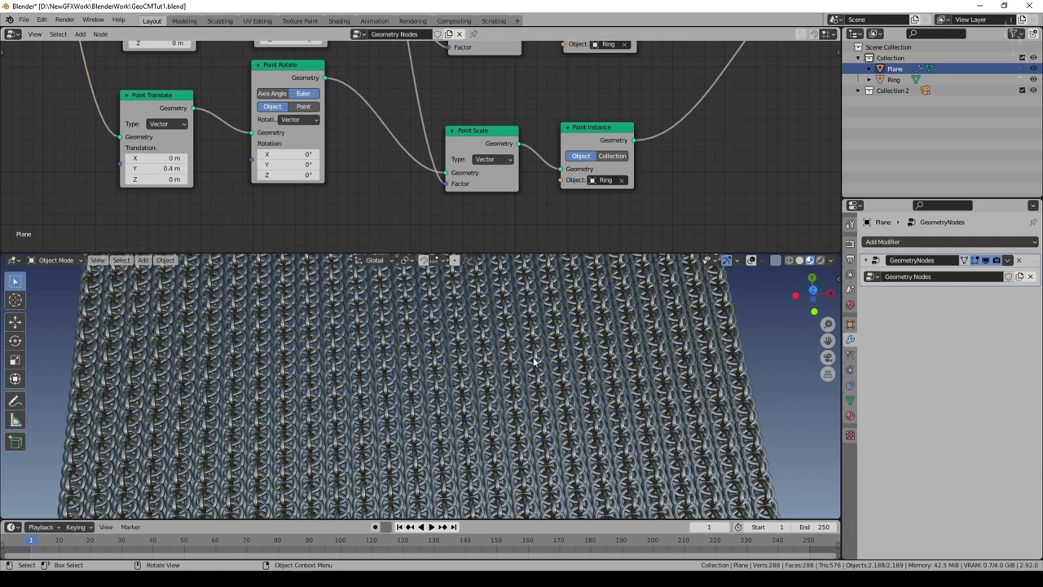
{"action": "scroll", "coordinate": [538, 336], "scroll_direction": "up", "scroll_amount": 3}
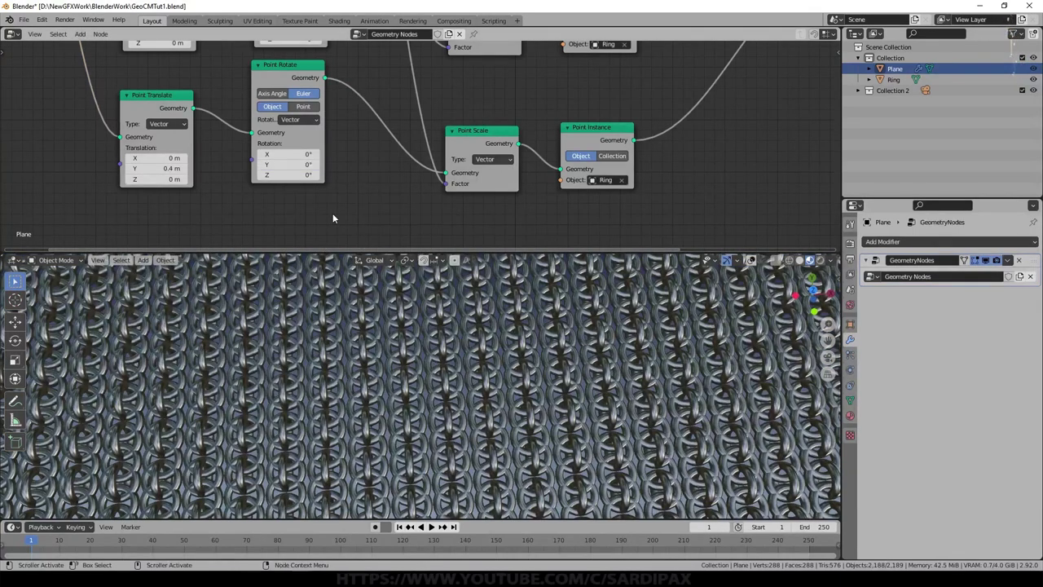
{"action": "left_click", "coordinate": [306, 155]}
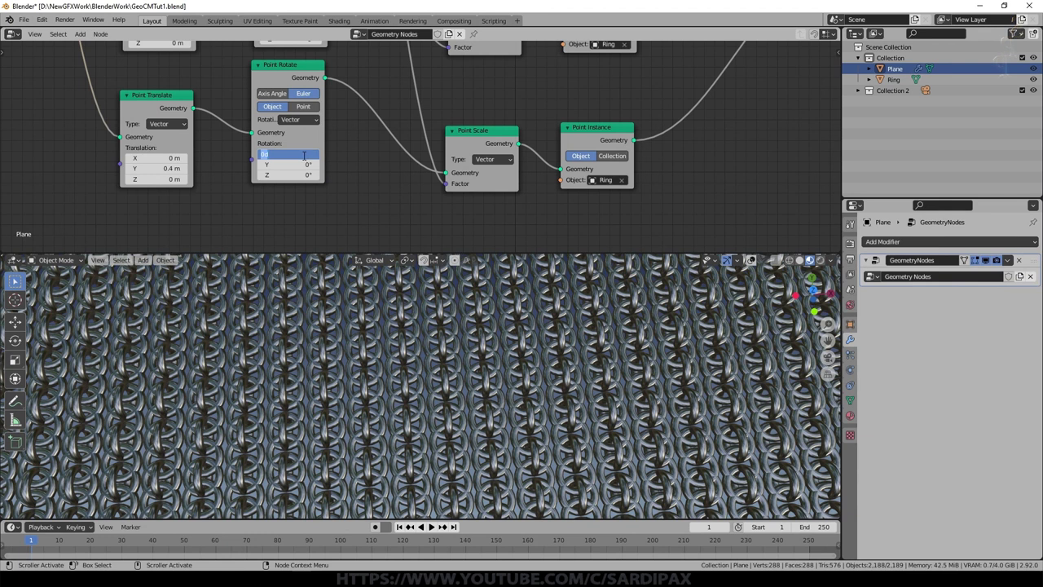
{"action": "key", "text": "Return"}
- Set the third row's Point Translate node to 0 m on Y and 0.4 m on X
{"action": "left_click", "coordinate": [157, 169]}
{"action": "key", "text": "Return"}
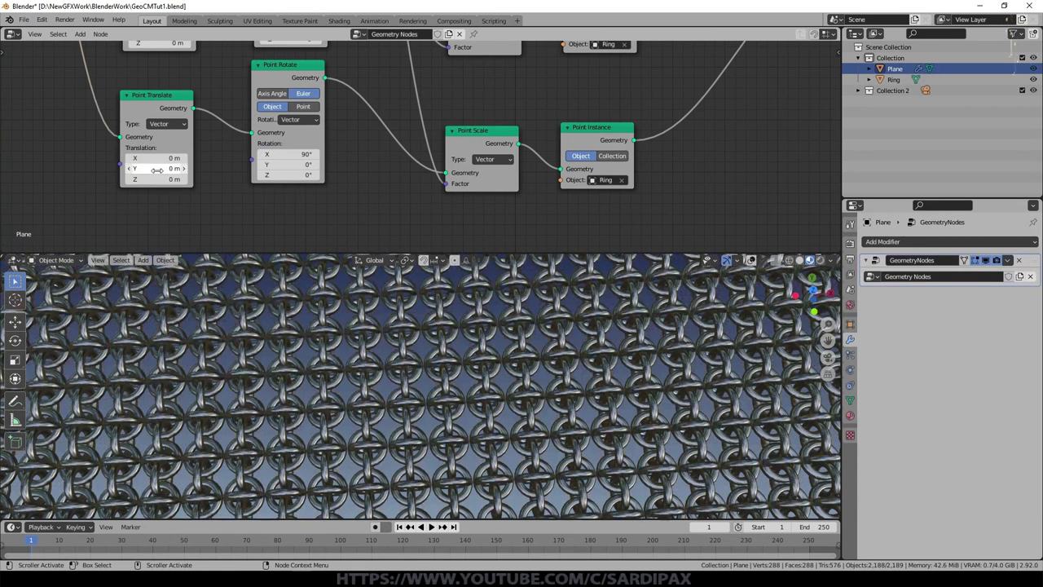
{"action": "left_click", "coordinate": [184, 160]}
{"action": "left_click", "coordinate": [184, 161]}
{"action": "left_click", "coordinate": [185, 160]}
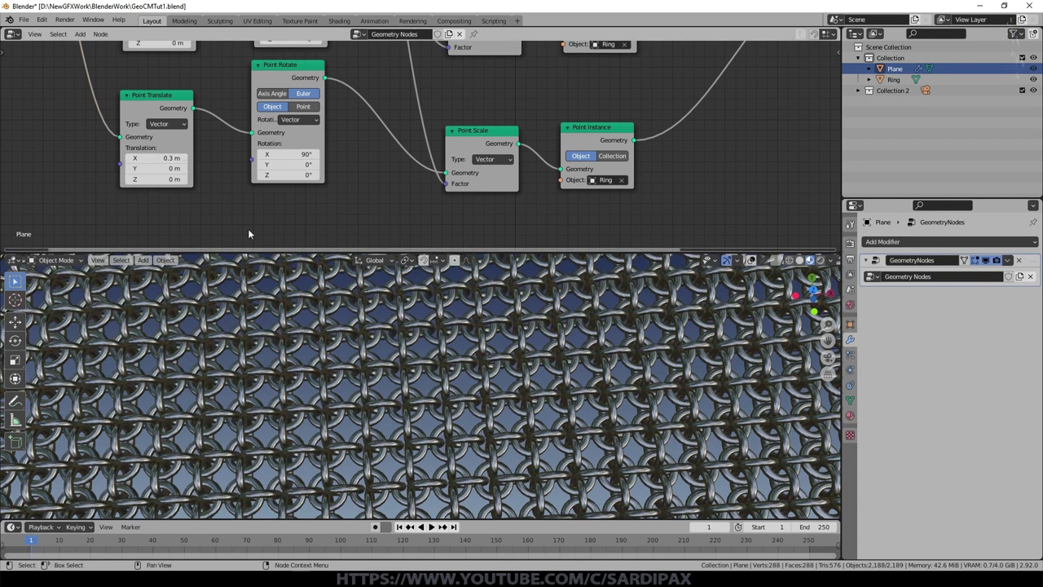
{"action": "left_click", "coordinate": [186, 158]}
{"action": "middle_click_drag", "start_coordinate": [398, 350], "coordinate": [363, 329]}
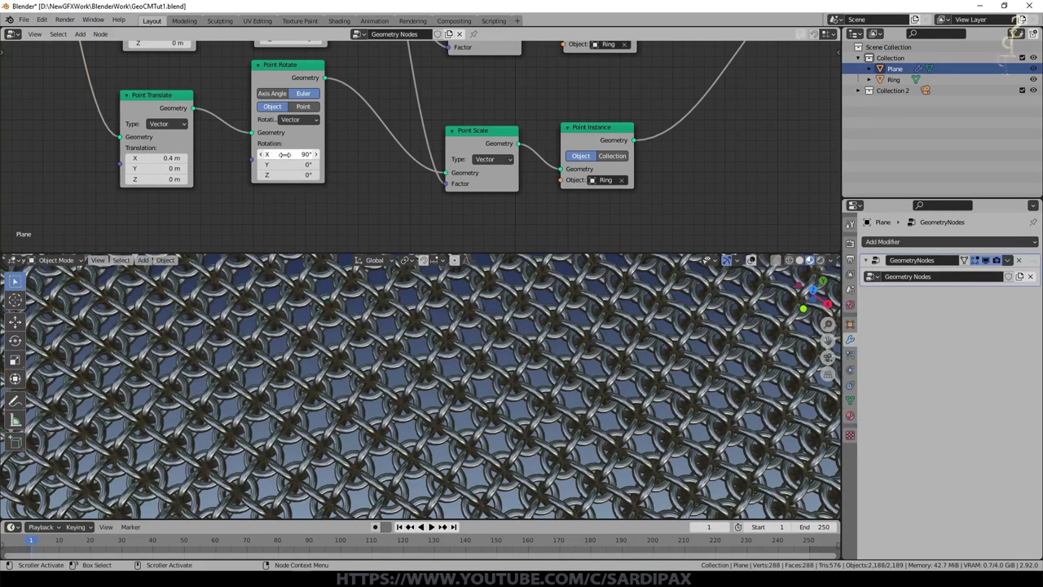
- Try 45° for the third row's X rotation and the second row's Y rotation, and restore both to 90°
{"action": "scroll", "coordinate": [348, 170], "scroll_direction": "down", "scroll_amount": 3}
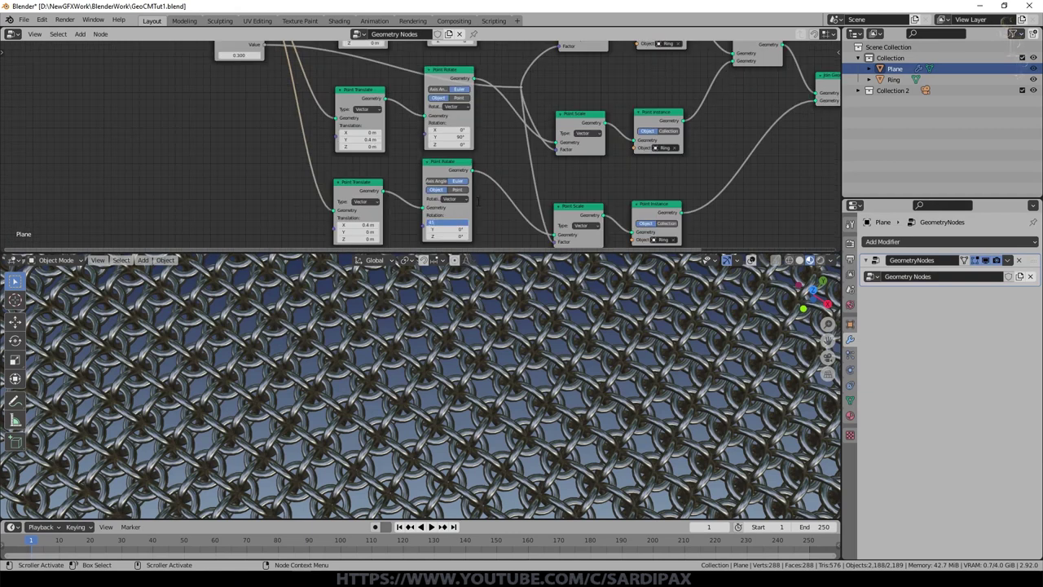
{"action": "key", "text": "Return"}
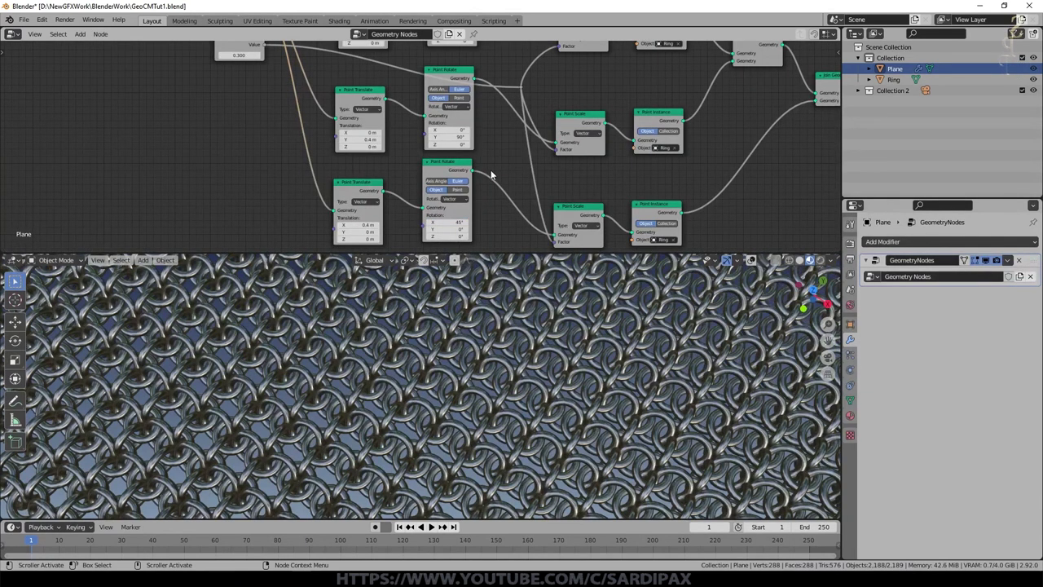
{"action": "left_click", "coordinate": [457, 138]}
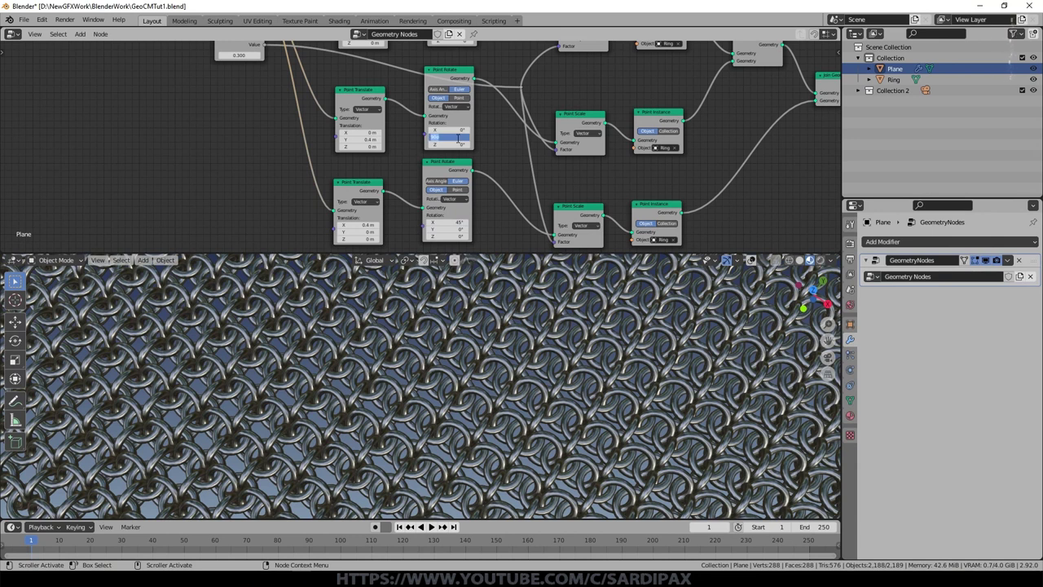
{"action": "type", "text": "45"}
{"action": "key", "text": "Return"}
{"action": "middle_click_drag", "start_coordinate": [508, 167], "coordinate": [481, 134]}
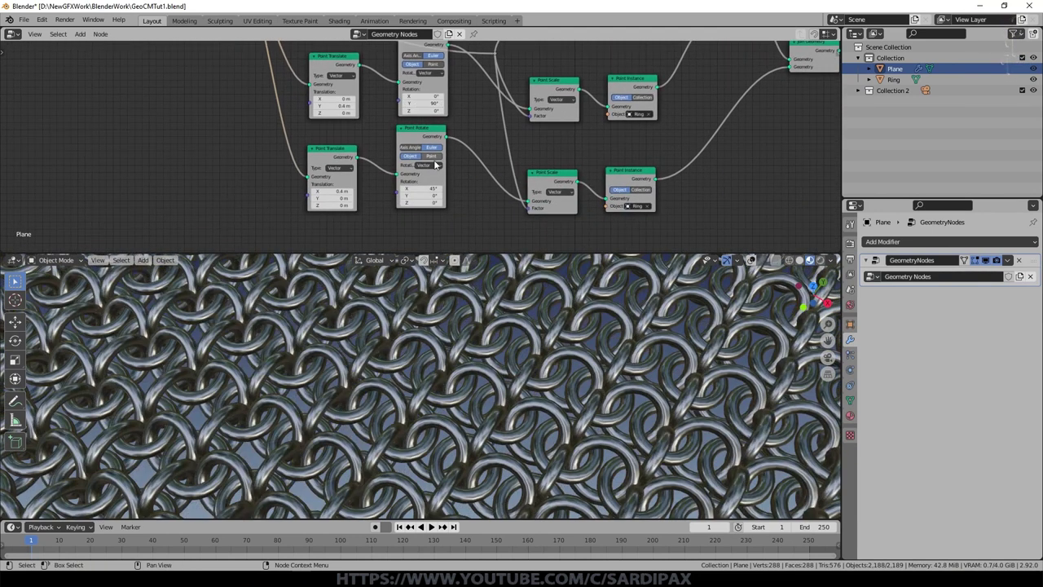
{"action": "left_click", "coordinate": [425, 189]}
{"action": "type", "text": "90"}
{"action": "key", "text": "Return"}
{"action": "mouse_move", "coordinate": [455, 330]}
{"action": "middle_mouse_down"}
{"action": "mouse_move", "coordinate": [492, 361]}
{"action": "mouse_move", "coordinate": [455, 348]}
{"action": "middle_mouse_up"}
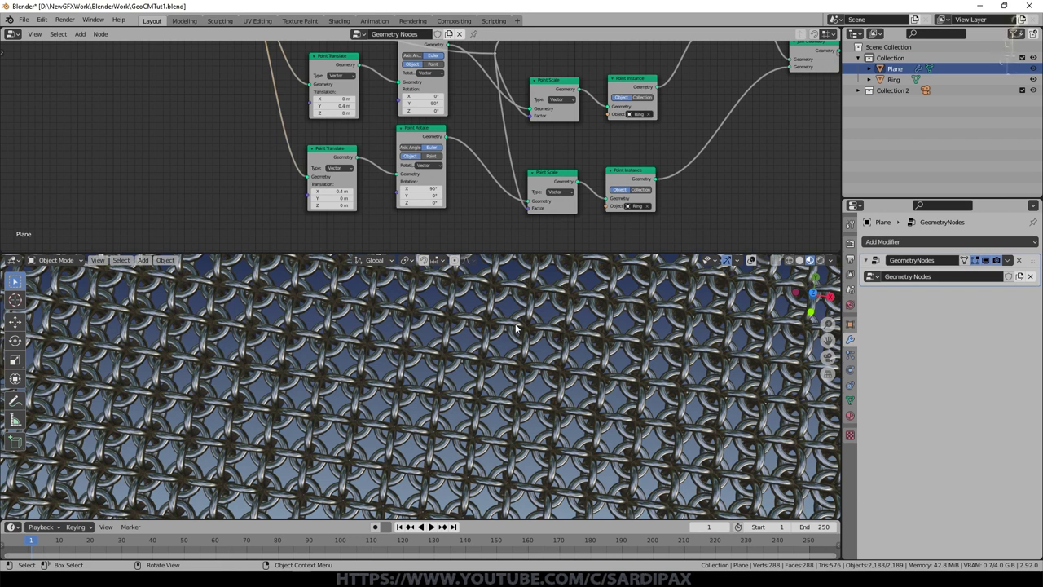
{"action": "scroll", "coordinate": [386, 98], "scroll_direction": "down", "scroll_amount": 5}
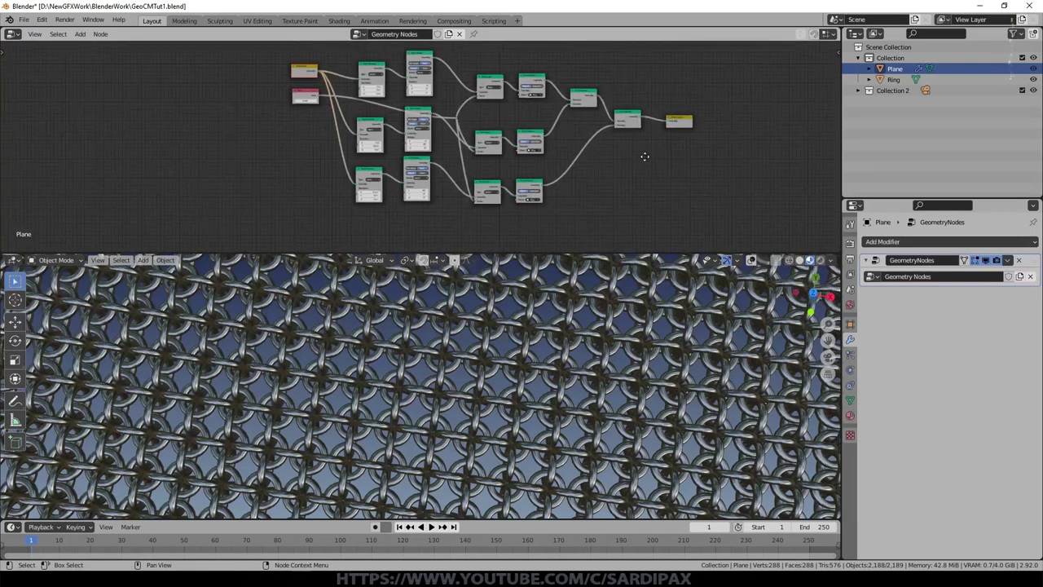
- Add an area light and place it above the chain mail surface at a height of about 10.9 m
{"action": "middle_click_drag", "start_coordinate": [644, 157], "coordinate": [642, 165]}
{"action": "scroll", "coordinate": [515, 320], "scroll_direction": "down", "scroll_amount": 10}
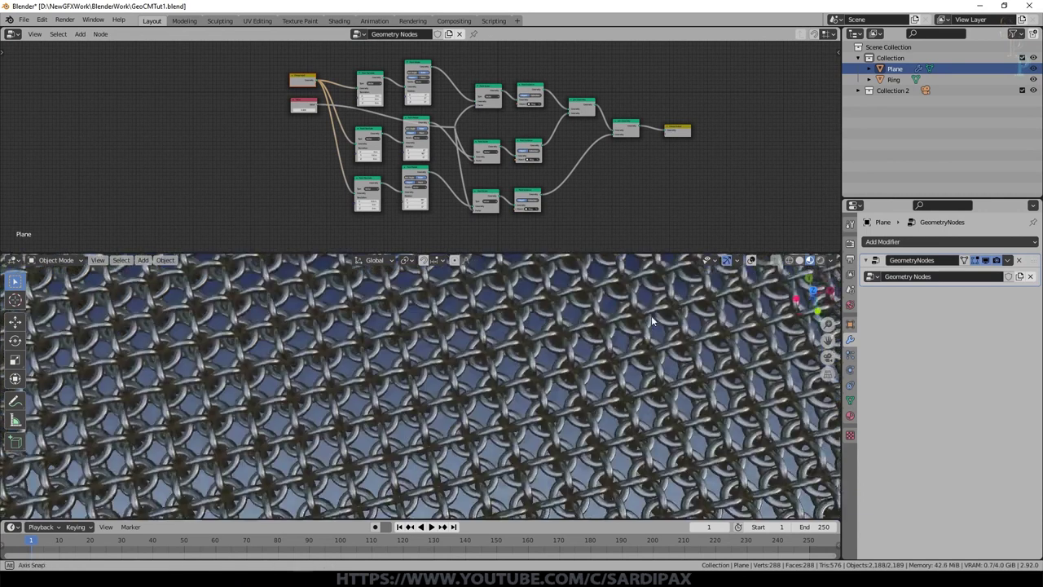
{"action": "scroll", "coordinate": [491, 328], "scroll_direction": "up", "scroll_amount": 4}
{"action": "key", "text": "shift+a"}
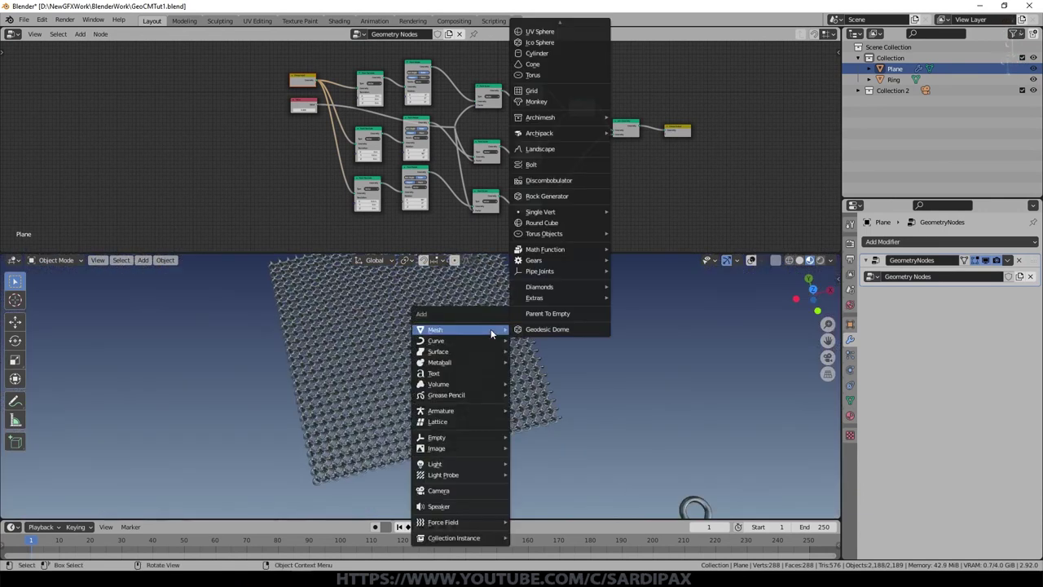
{"action": "mouse_move", "coordinate": [465, 466]}
{"action": "left_click", "coordinate": [532, 498]}
{"action": "left_click", "coordinate": [750, 259]}
{"action": "middle_click_drag", "start_coordinate": [507, 498], "coordinate": [603, 433]}
{"action": "key", "text": "g"}
{"action": "left_click", "coordinate": [419, 380]}
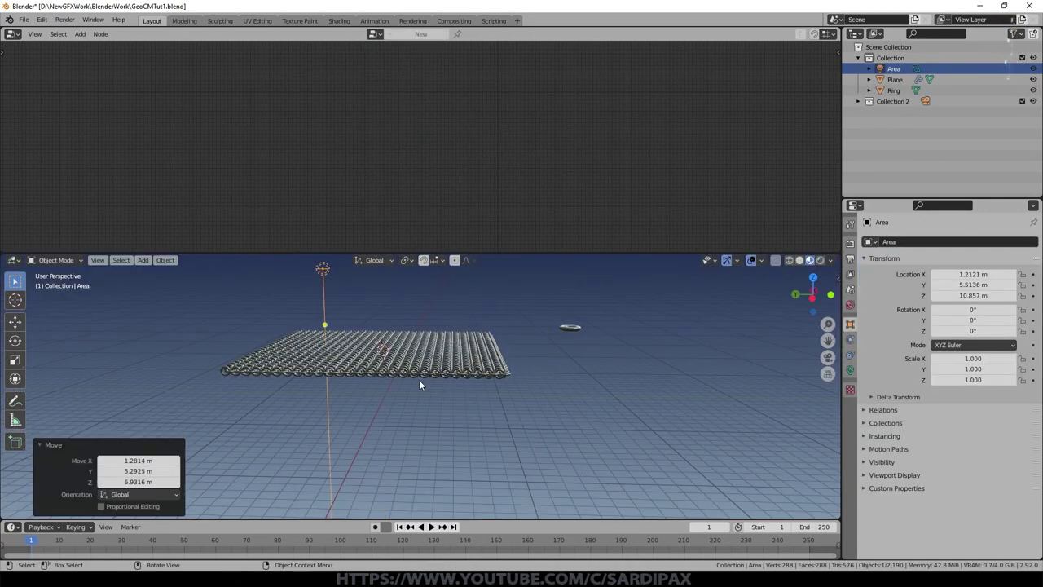
- Rotate the area light toward the chain mail surface and edit its light properties
{"action": "key", "text": "r"}
{"action": "left_click", "coordinate": [448, 344]}
{"action": "left_click", "coordinate": [850, 371]}
{"action": "key", "text": "Return"}
- Add a 3 Point Lights rig around the chain mail and select its back lamp
{"action": "left_click", "coordinate": [850, 304]}
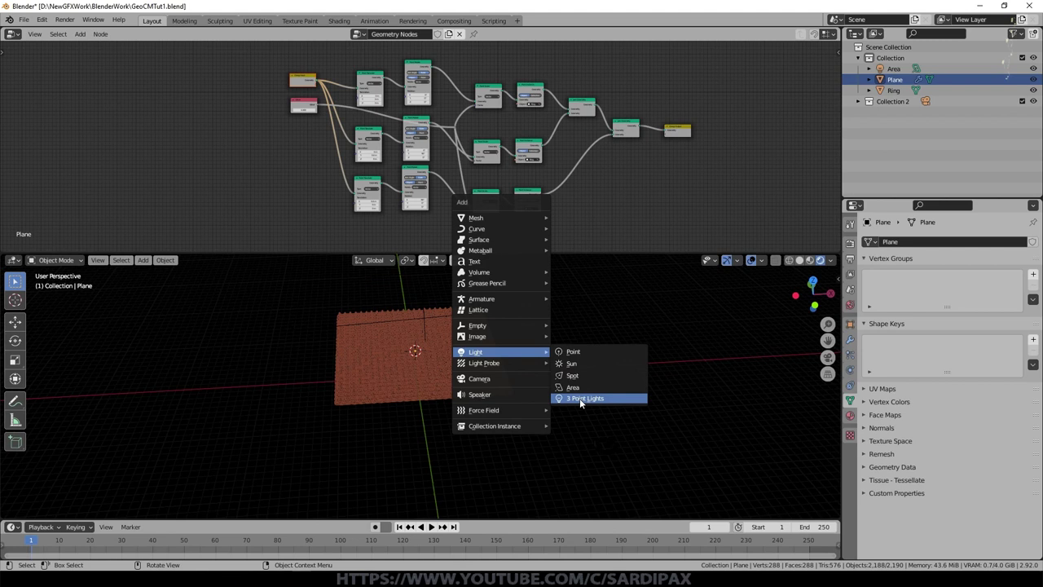
{"action": "left_click", "coordinate": [581, 402]}
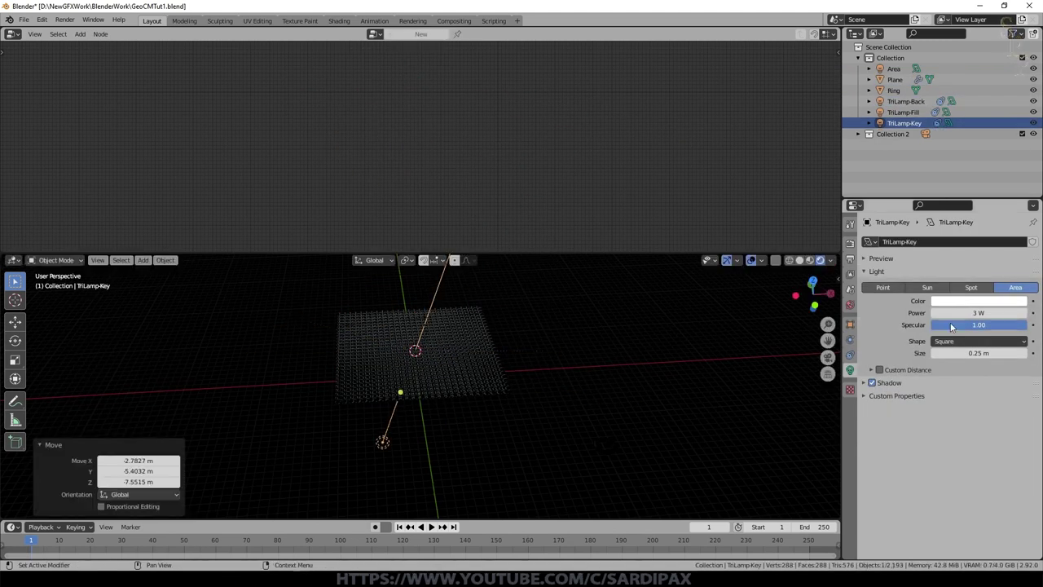
{"action": "left_click", "coordinate": [905, 101]}
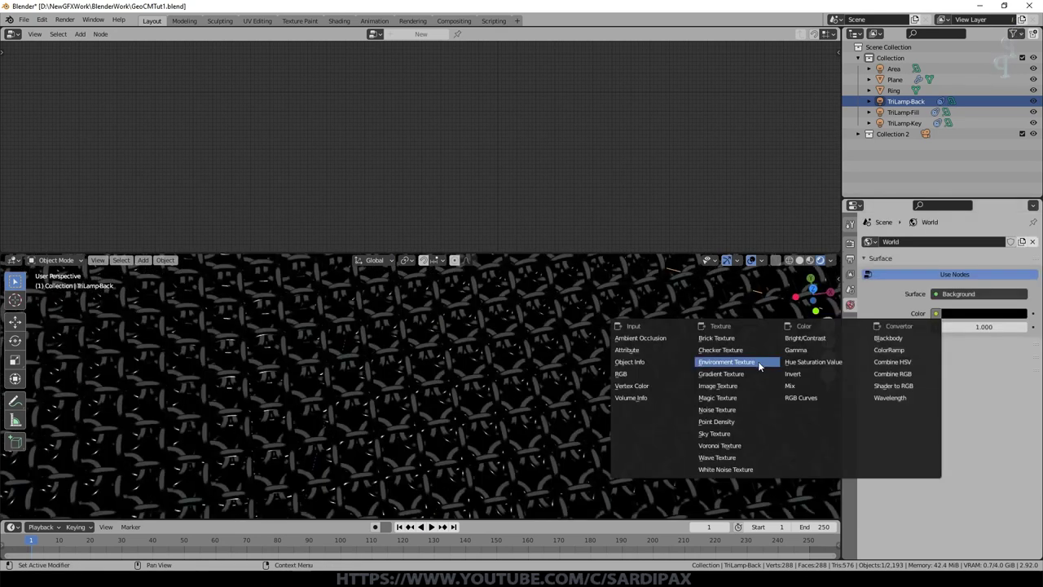
- Use an Environment Texture as the world background colour and load georgentor_4k.hdr into it
{"action": "left_click", "coordinate": [726, 363]}
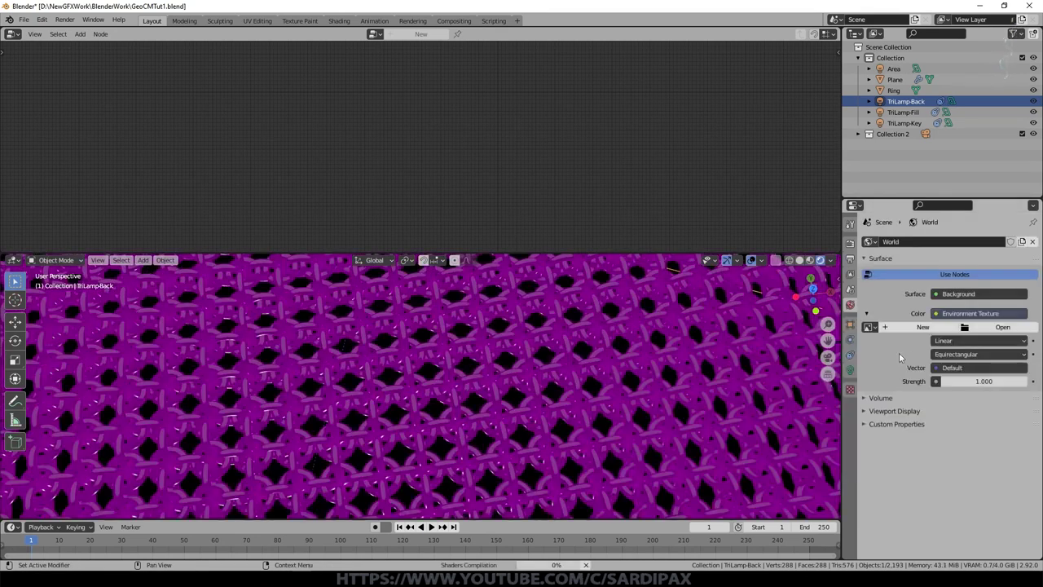
{"action": "left_click", "coordinate": [1002, 327]}
{"action": "left_click", "coordinate": [181, 432]}
{"action": "double_click", "coordinate": [386, 153]}
{"action": "double_click", "coordinate": [633, 153]}
- Frame the HDR-lit rings up close and hide the viewport overlays
{"action": "scroll", "coordinate": [534, 383], "scroll_direction": "down", "scroll_amount": 4}
{"action": "middle_click_drag", "start_coordinate": [534, 383], "coordinate": [489, 378]}
{"action": "scroll", "coordinate": [489, 378], "scroll_direction": "down", "scroll_amount": 4}
{"action": "scroll", "coordinate": [489, 378], "scroll_direction": "up", "scroll_amount": 4}
{"action": "left_click", "coordinate": [750, 261]}
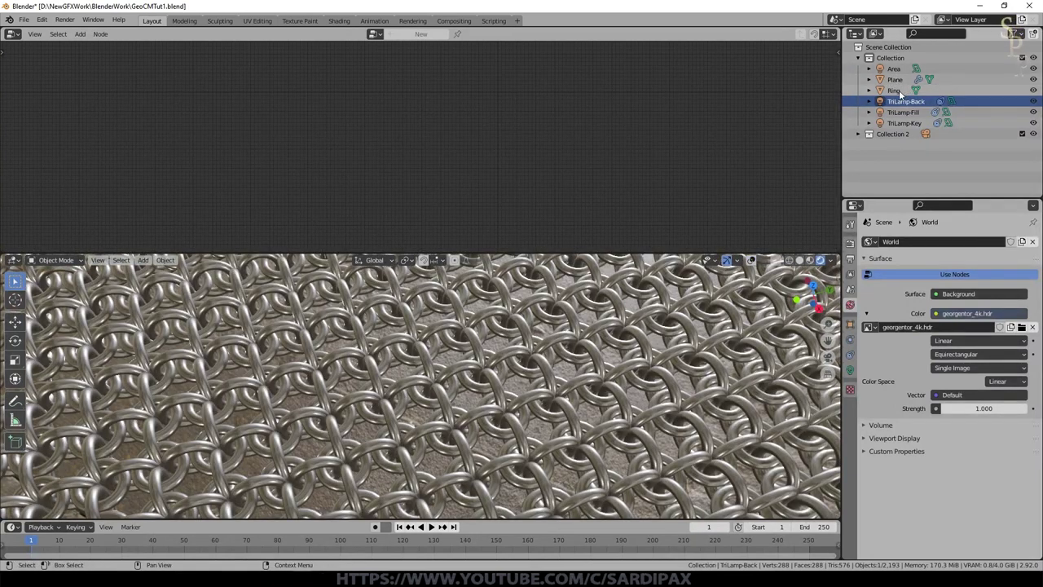
- Open the ring's material in the Shader Editor and add a MixRGB node beside the Principled BSDF
{"action": "left_click", "coordinate": [894, 91]}
{"action": "left_click", "coordinate": [13, 33]}
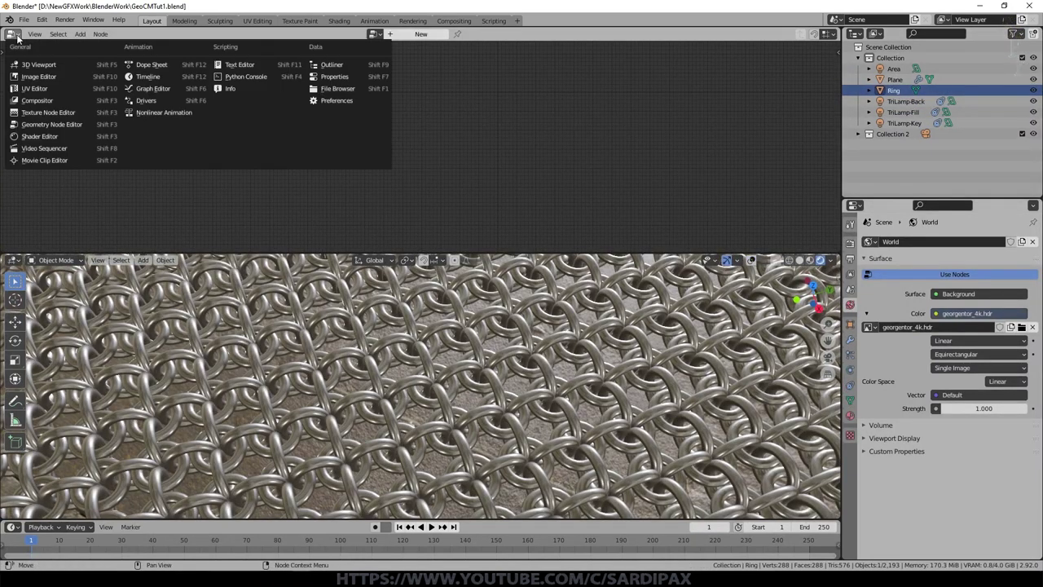
{"action": "left_click", "coordinate": [41, 136]}
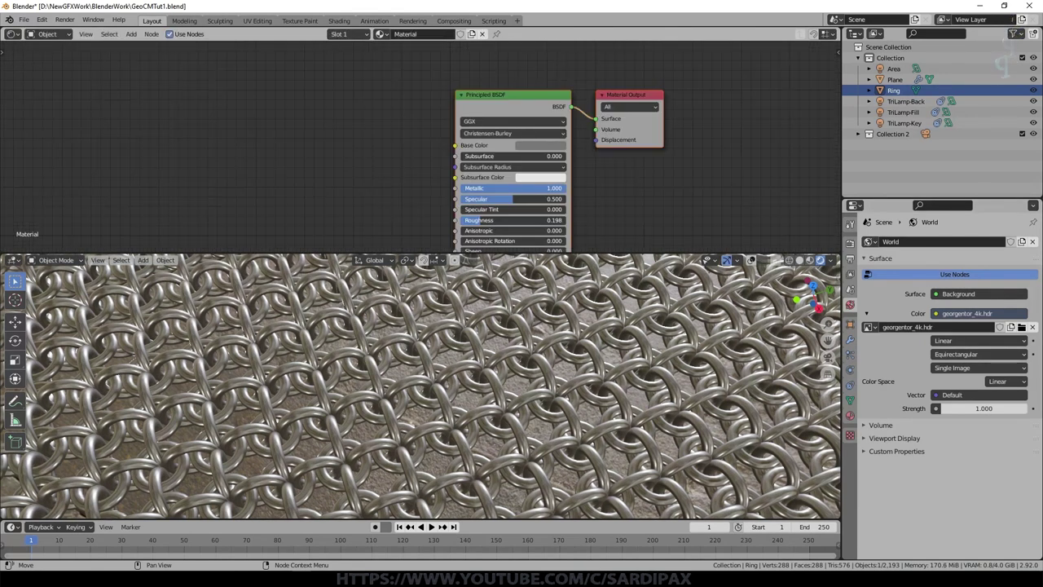
{"action": "left_click", "coordinate": [131, 34]}
{"action": "mouse_move", "coordinate": [155, 107]}
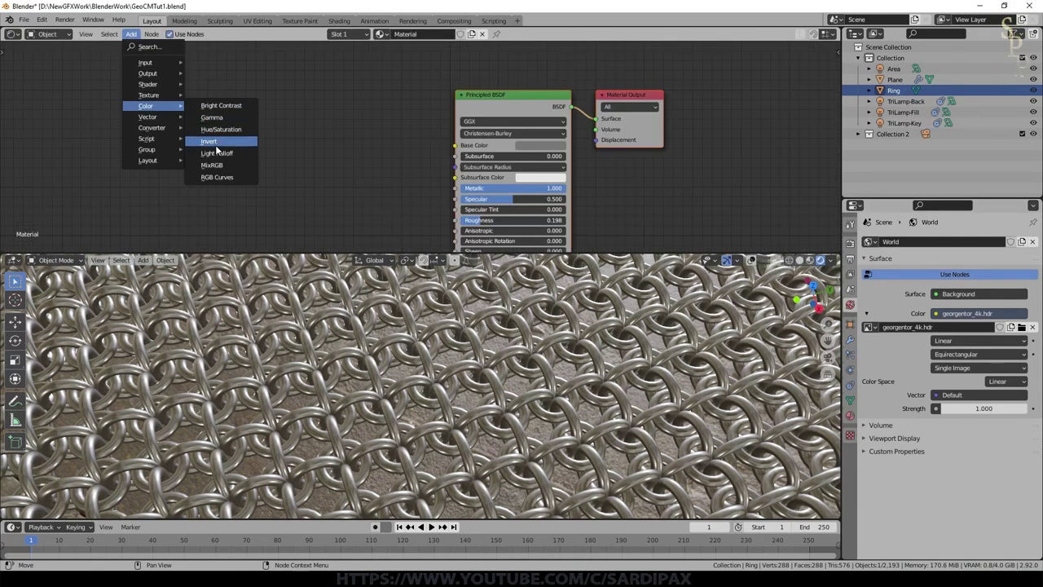
{"action": "left_click", "coordinate": [277, 163]}
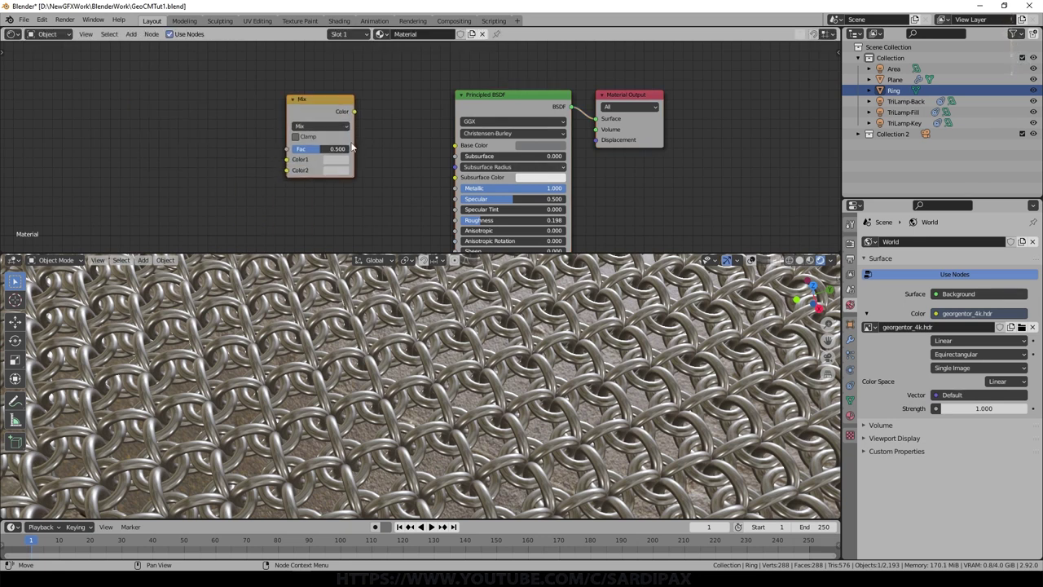
- Set the Mix node's Color1 to pale blue and Color2 to muted red, and connect its output to Base Color
{"action": "left_click", "coordinate": [336, 159]}
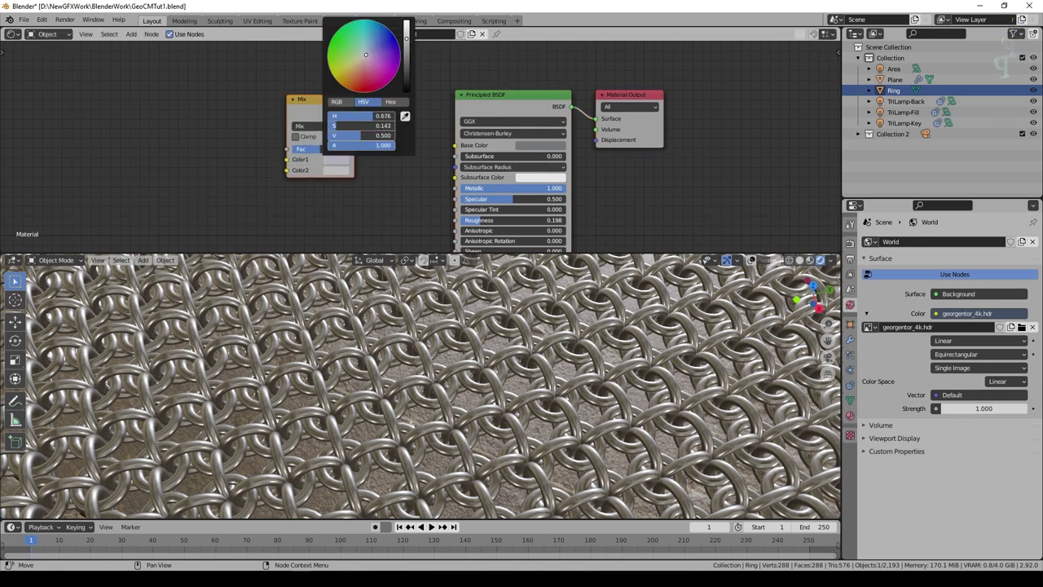
{"action": "left_click", "coordinate": [335, 170]}
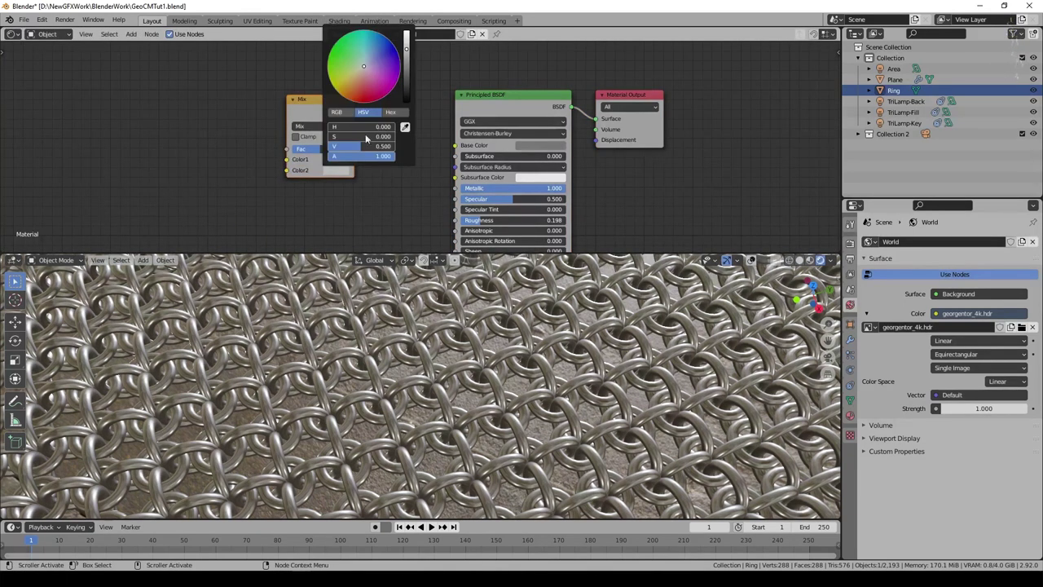
{"action": "left_click", "coordinate": [361, 79]}
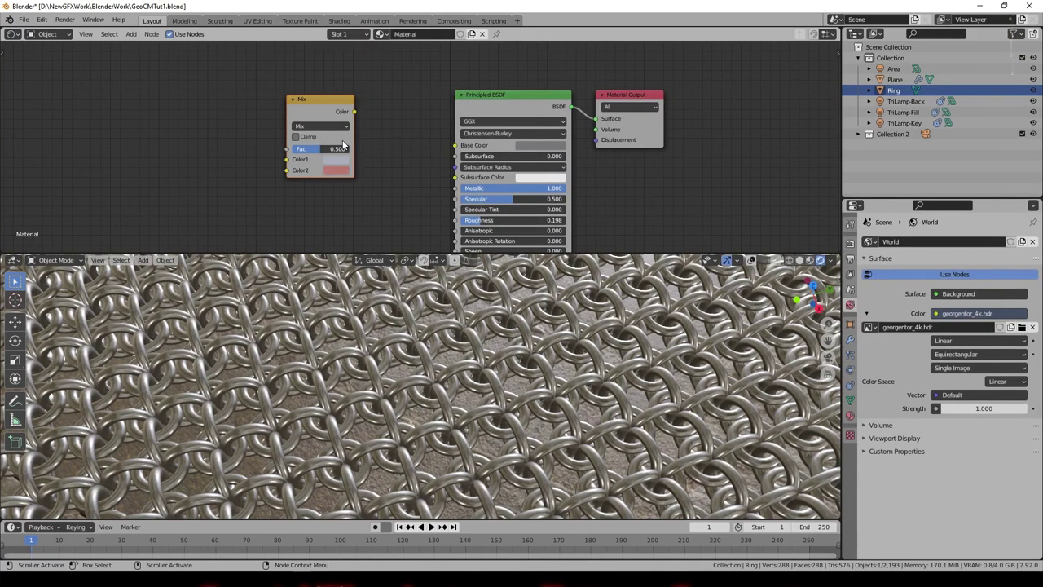
{"action": "left_click_drag", "start_coordinate": [353, 112], "coordinate": [457, 147]}
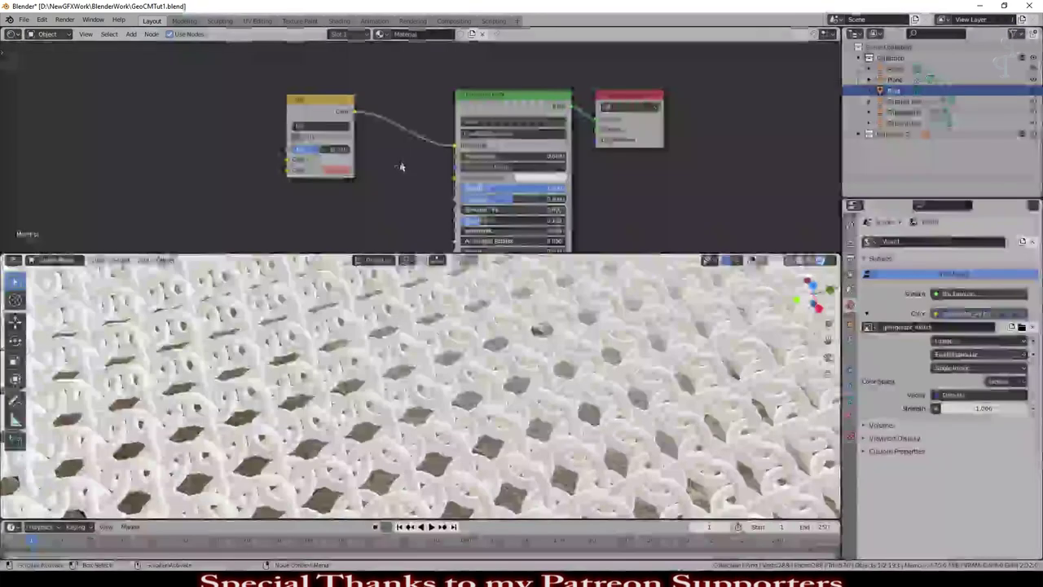
- Add a ColorRamp node before the Mix node and connect its Color output to the Mix Fac input
{"action": "middle_click_drag", "start_coordinate": [389, 157], "coordinate": [583, 159]}
{"action": "left_click", "coordinate": [131, 34]}
{"action": "mouse_move", "coordinate": [147, 128]}
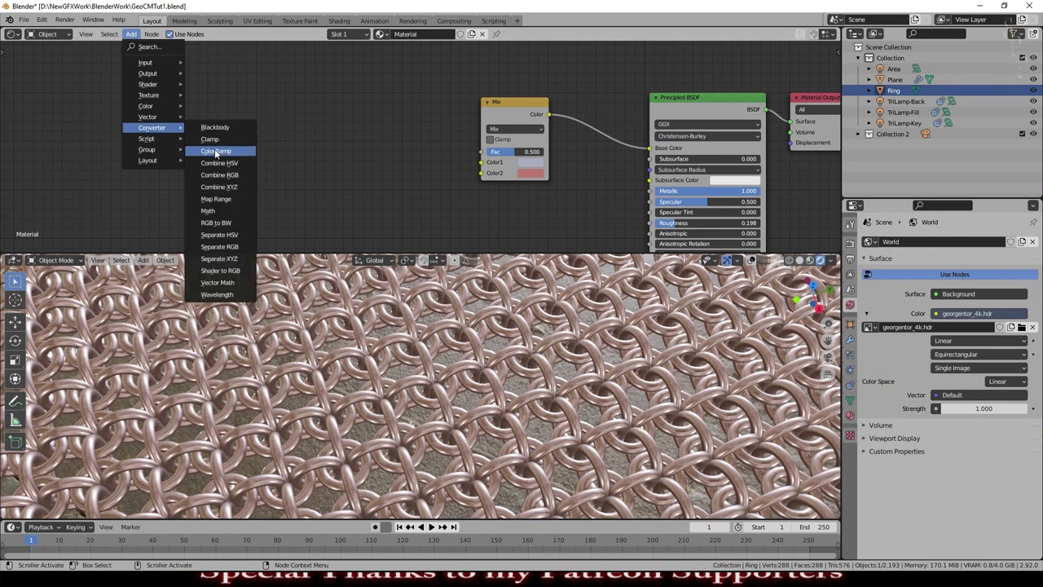
{"action": "left_click", "coordinate": [216, 149]}
{"action": "left_click", "coordinate": [347, 131]}
{"action": "left_click_drag", "start_coordinate": [402, 106], "coordinate": [482, 152]}
- Add a Noise Texture with Scale 20 and Detail 16, and connect its Fac output to the ColorRamp's Fac
{"action": "middle_click_drag", "start_coordinate": [435, 177], "coordinate": [710, 176]}
{"action": "left_click", "coordinate": [129, 33]}
{"action": "mouse_move", "coordinate": [153, 95]}
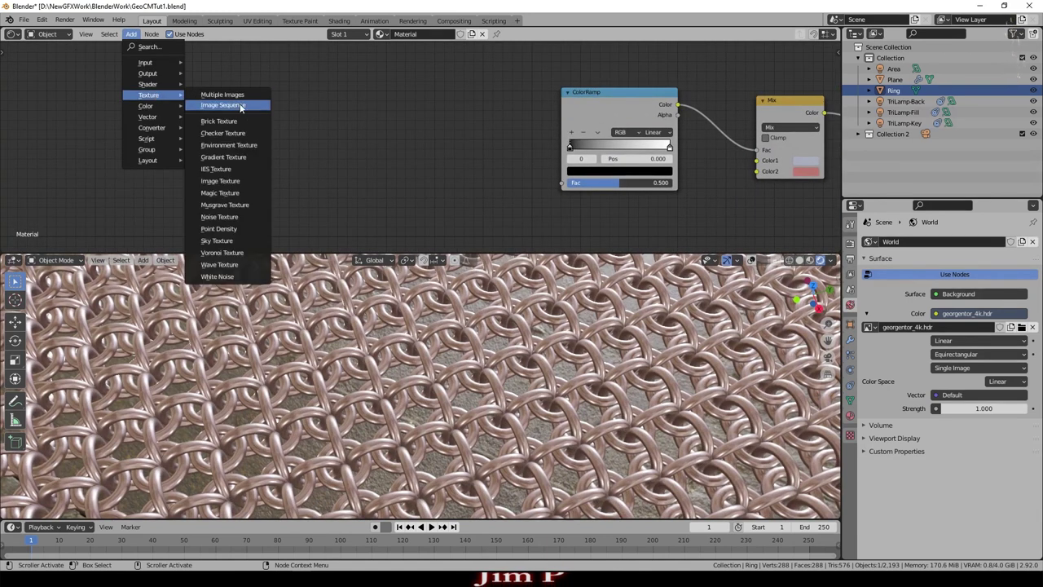
{"action": "left_click", "coordinate": [219, 217]}
{"action": "left_click", "coordinate": [404, 158]}
{"action": "left_click", "coordinate": [409, 164]}
{"action": "type", "text": "20"}
{"action": "key", "text": "Tab"}
{"action": "type", "text": "16"}
{"action": "key", "text": "Return"}
{"action": "left_click_drag", "start_coordinate": [439, 116], "coordinate": [562, 183]}
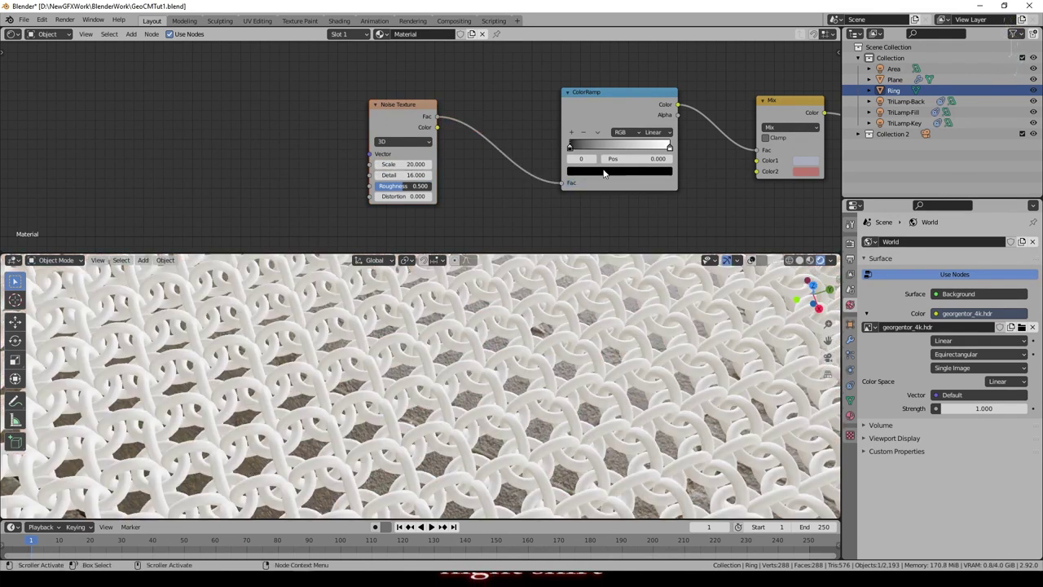
- Add a Texture Coordinate node and connect its Object output to the Noise Texture's Vector input
{"action": "left_click", "coordinate": [130, 33]}
{"action": "mouse_move", "coordinate": [146, 63]}
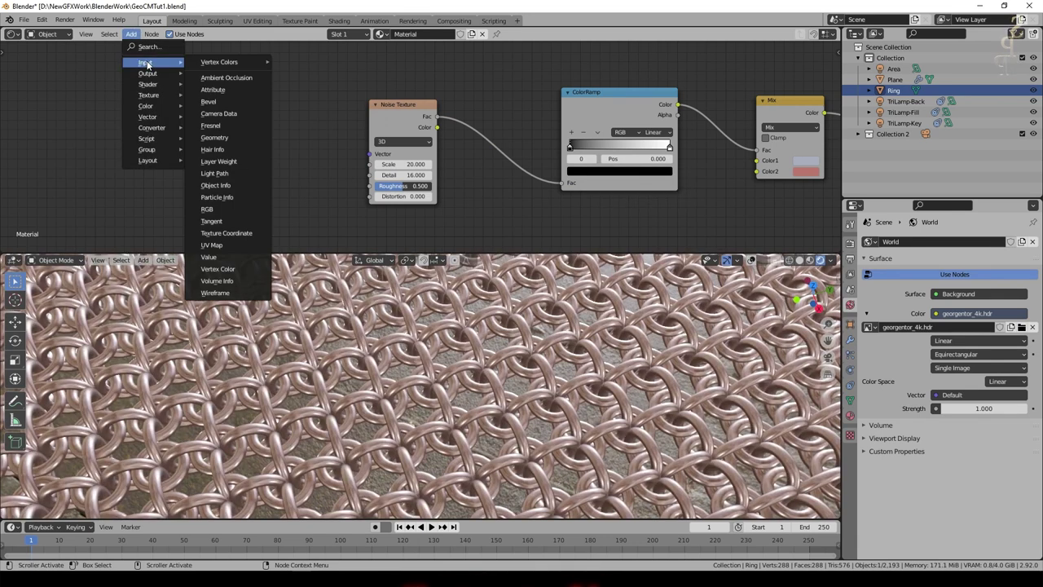
{"action": "left_click", "coordinate": [227, 233]}
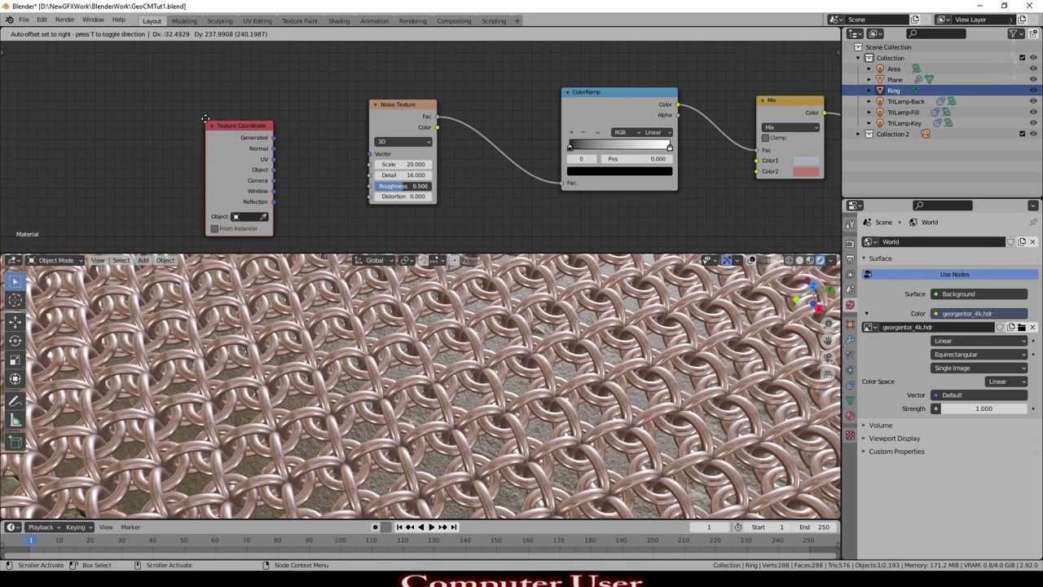
{"action": "left_click", "coordinate": [250, 94]}
{"action": "left_click_drag", "start_coordinate": [317, 143], "coordinate": [371, 154]}
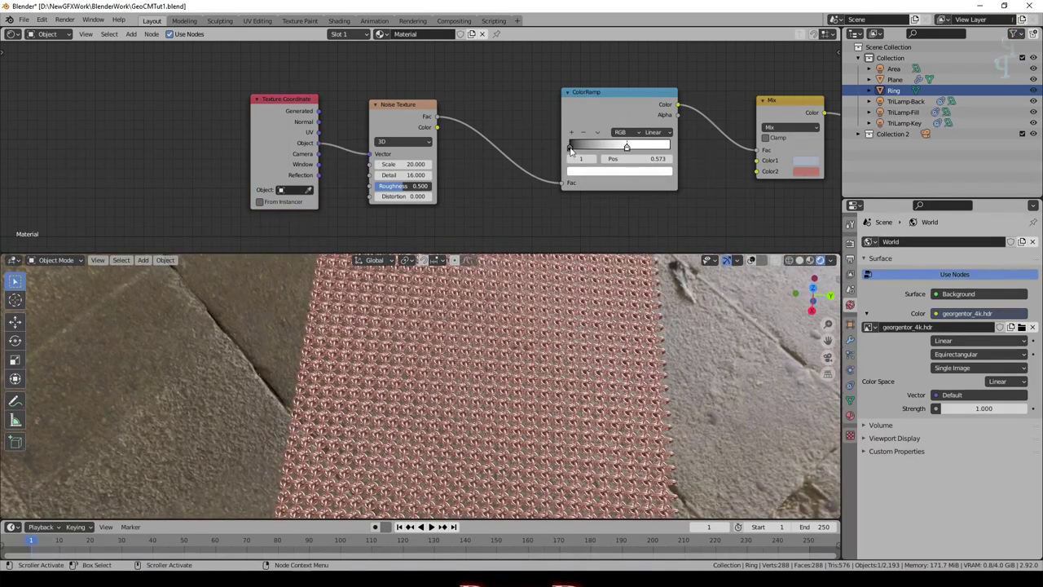
- Bring the ColorRamp's black and white stops closer together, with the white stop at position 0.673
{"action": "left_click_drag", "start_coordinate": [570, 149], "coordinate": [607, 147]}
{"action": "mouse_move", "coordinate": [518, 363]}
{"action": "middle_mouse_down"}
{"action": "mouse_move", "coordinate": [496, 342]}
{"action": "mouse_move", "coordinate": [503, 376]}
{"action": "middle_mouse_up"}
{"action": "scroll", "coordinate": [502, 376], "scroll_direction": "up", "scroll_amount": 5}
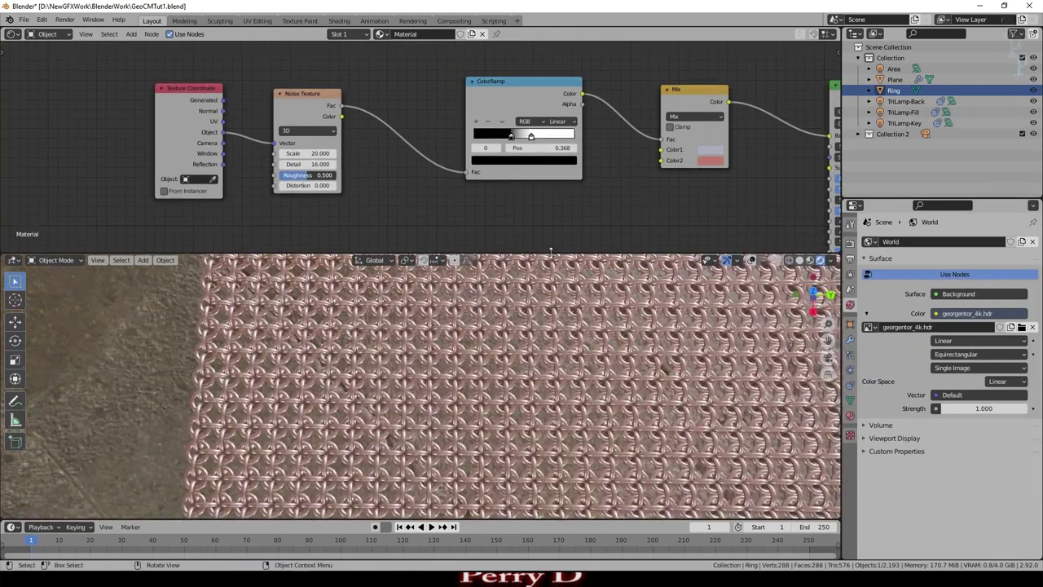
{"action": "mouse_move", "coordinate": [530, 136]}
{"action": "left_mouse_down"}
{"action": "mouse_move", "coordinate": [543, 135]}
{"action": "mouse_move", "coordinate": [521, 135]}
{"action": "left_mouse_up"}
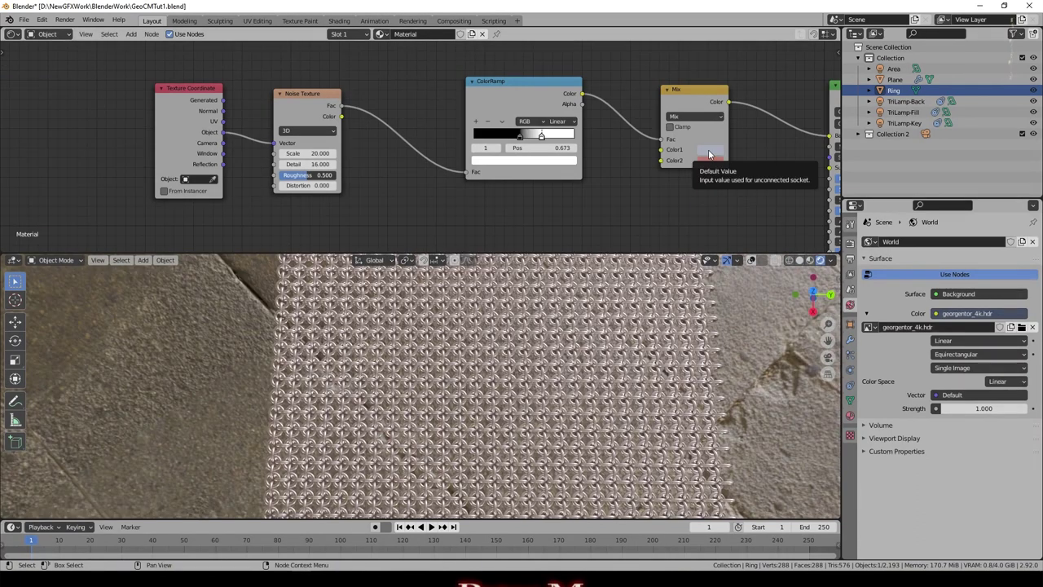
- Set the Mix node's Color1 to bright green and Color2 to strong red as contrasting test colours
{"action": "left_click", "coordinate": [709, 155]}
{"action": "left_click_drag", "start_coordinate": [736, 183], "coordinate": [708, 180]}
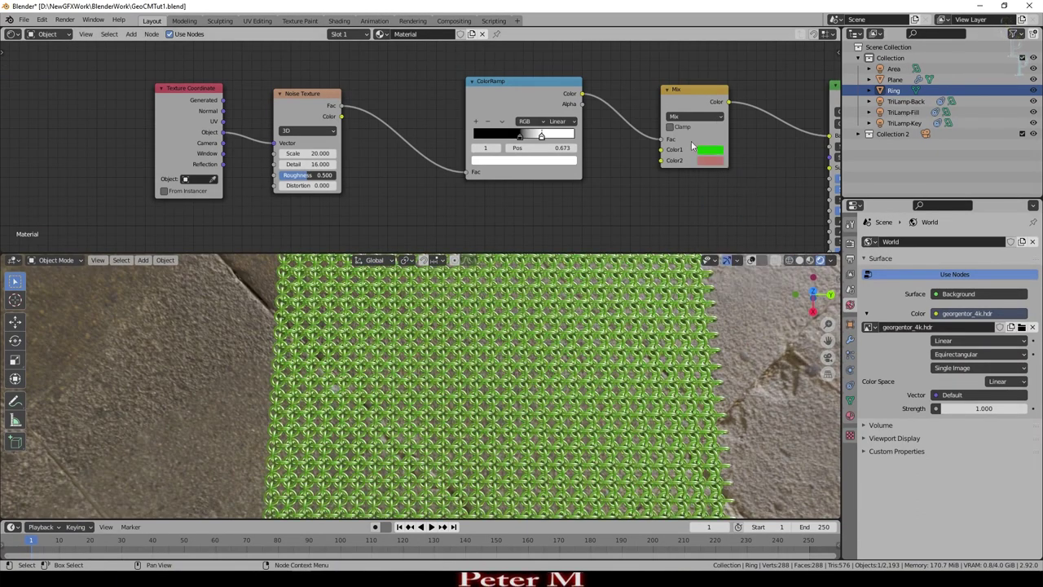
{"action": "left_click", "coordinate": [709, 161]}
{"action": "left_click", "coordinate": [736, 82]}
- Move the ColorRamp's white stop to 0.573 and set the Principled BSDF's Roughness to 1.000
{"action": "left_click_drag", "start_coordinate": [540, 137], "coordinate": [530, 136]}
{"action": "scroll", "coordinate": [533, 139], "scroll_direction": "down", "scroll_amount": 2}
{"action": "left_click_drag", "start_coordinate": [766, 198], "coordinate": [835, 199]}
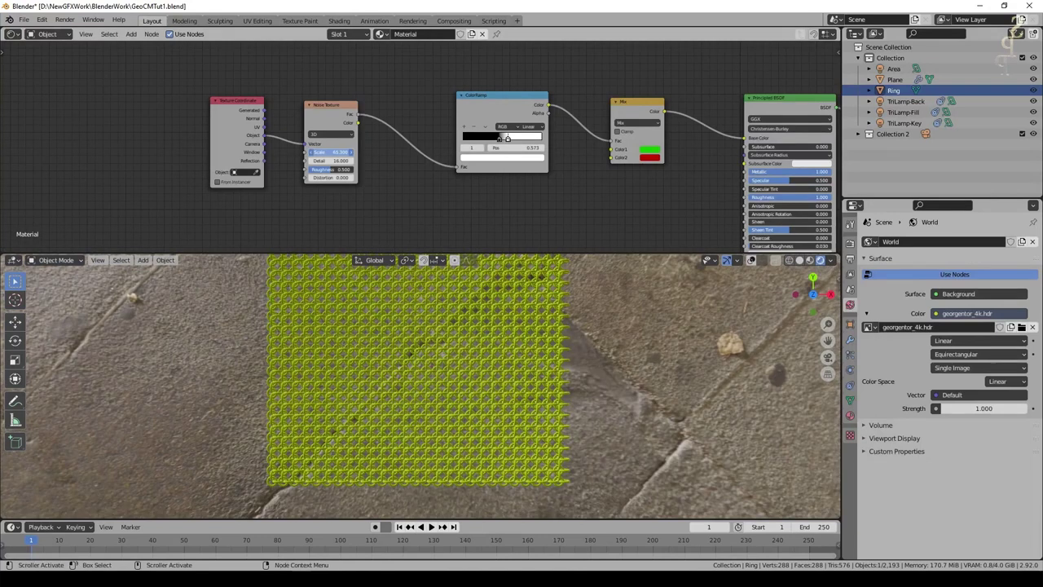
- Set the Noise Texture's Scale to 1.000 and examine the colour pattern on the rings
{"action": "scroll", "coordinate": [346, 299], "scroll_direction": "up", "scroll_amount": 5}
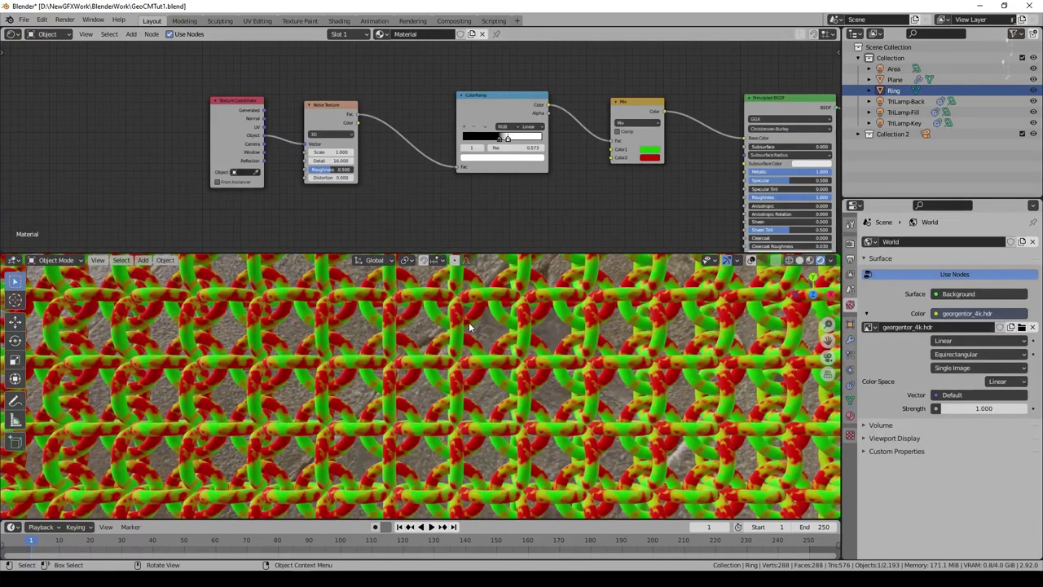
{"action": "scroll", "coordinate": [580, 337], "scroll_direction": "down", "scroll_amount": 2}
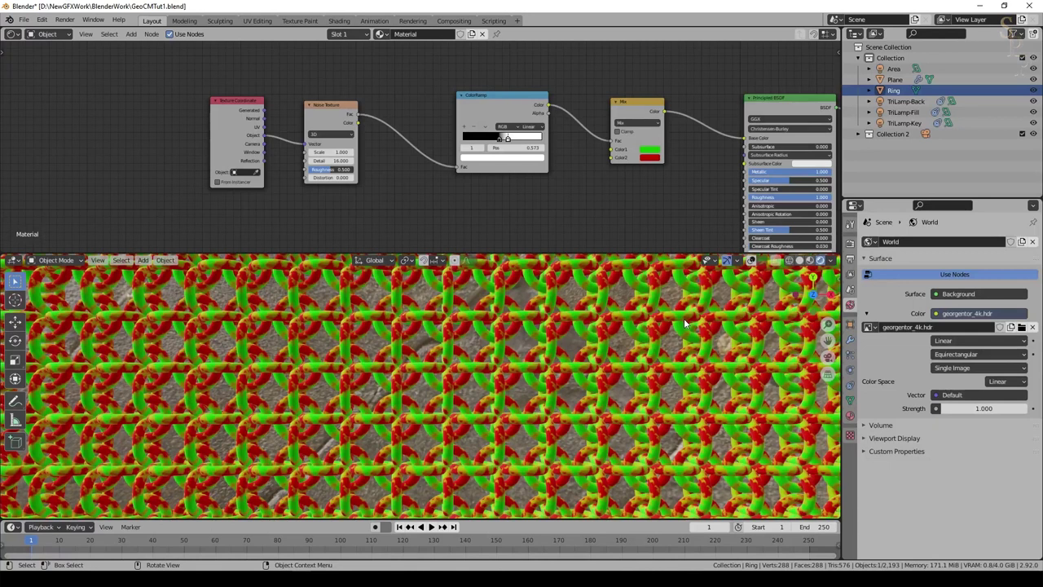
{"action": "scroll", "coordinate": [396, 315], "scroll_direction": "down", "scroll_amount": 5}
{"action": "scroll", "coordinate": [396, 315], "scroll_direction": "up", "scroll_amount": 5}
{"action": "scroll", "coordinate": [414, 218], "scroll_direction": "up", "scroll_amount": 1}
- Set the Texture Coordinate node's Object to Plane and the Noise Texture's Scale to 0.400
{"action": "middle_click_drag", "start_coordinate": [408, 219], "coordinate": [528, 220]}
{"action": "scroll", "coordinate": [395, 213], "scroll_direction": "up", "scroll_amount": 5}
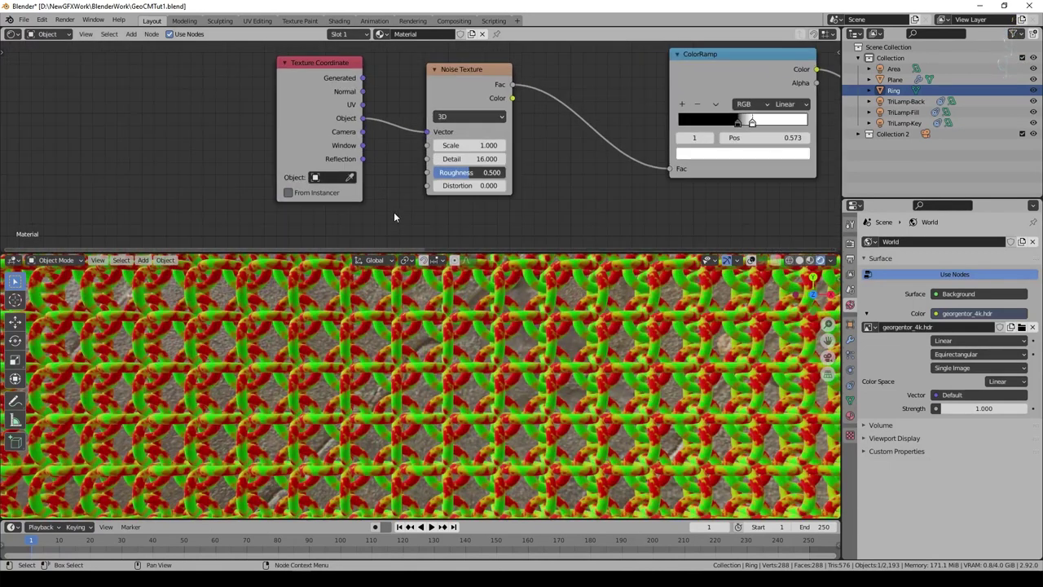
{"action": "left_click", "coordinate": [337, 179]}
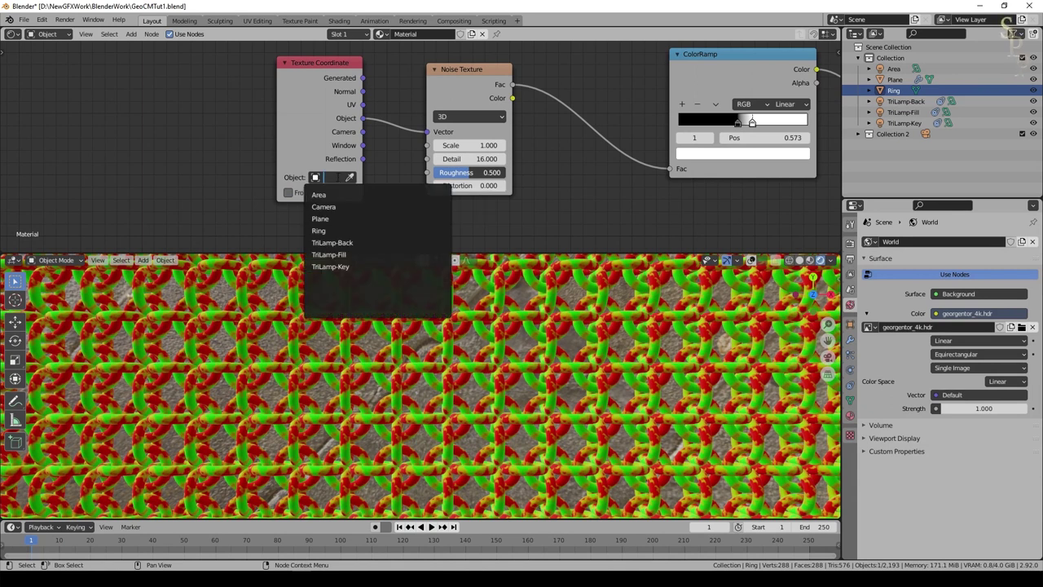
{"action": "left_click", "coordinate": [339, 218]}
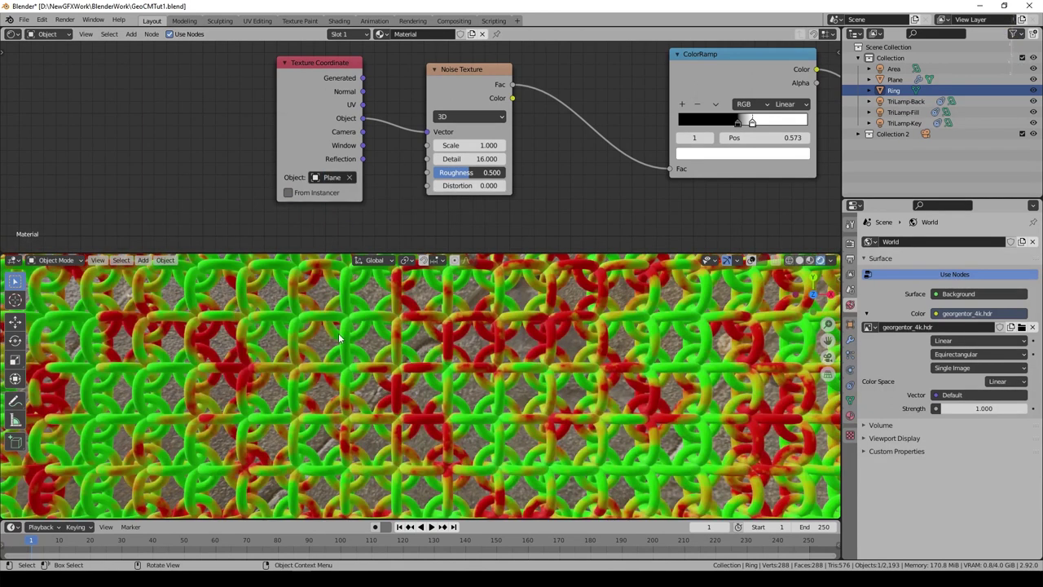
{"action": "mouse_move", "coordinate": [471, 145]}
{"action": "left_mouse_down"}
{"action": "mouse_move", "coordinate": [522, 145]}
{"action": "mouse_move", "coordinate": [460, 145]}
{"action": "left_mouse_up"}
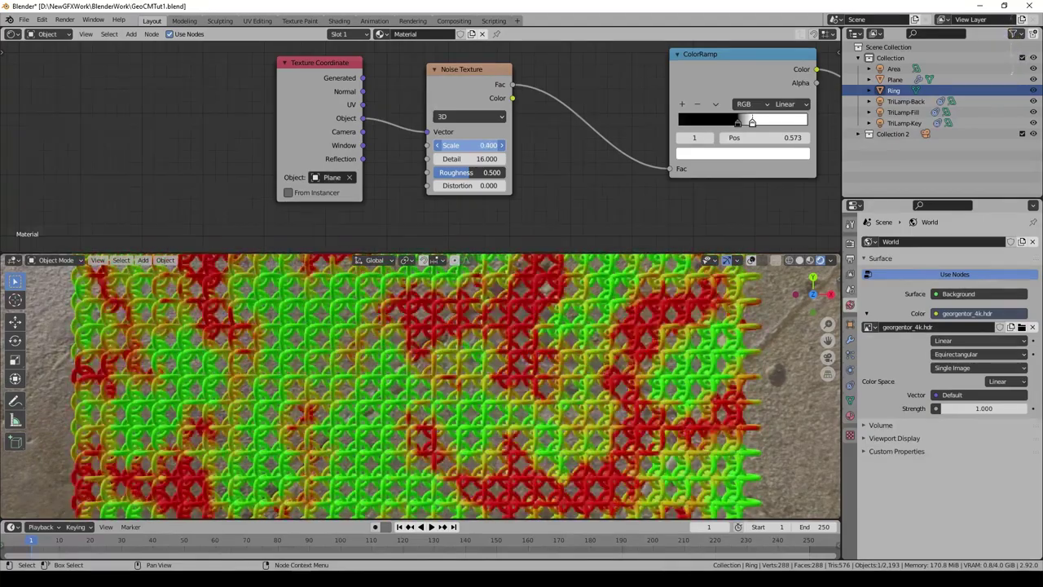
{"action": "scroll", "coordinate": [483, 352], "scroll_direction": "down", "scroll_amount": 3}
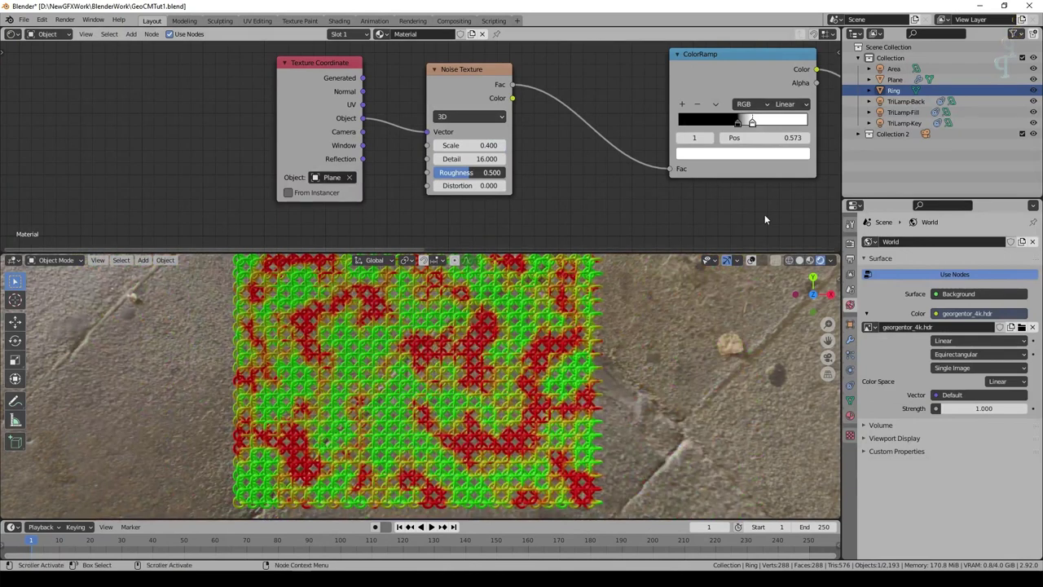
- Change the Mix node's Color1 to pale blue and Color2 to salmon with hue 0.043 and saturation 0.604
{"action": "left_click", "coordinate": [644, 163]}
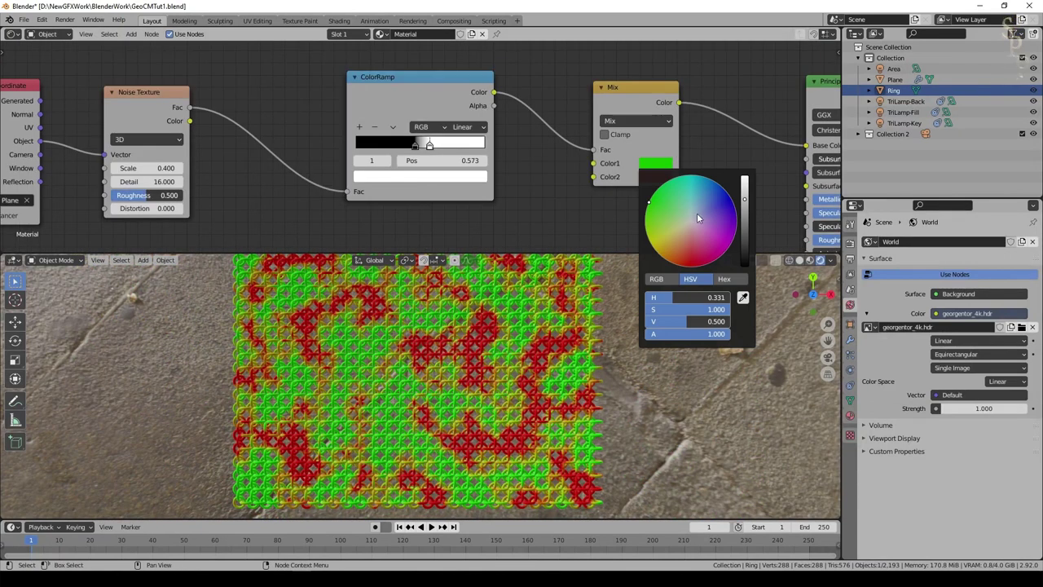
{"action": "left_click_drag", "start_coordinate": [697, 214], "coordinate": [687, 249]}
{"action": "left_click", "coordinate": [652, 177]}
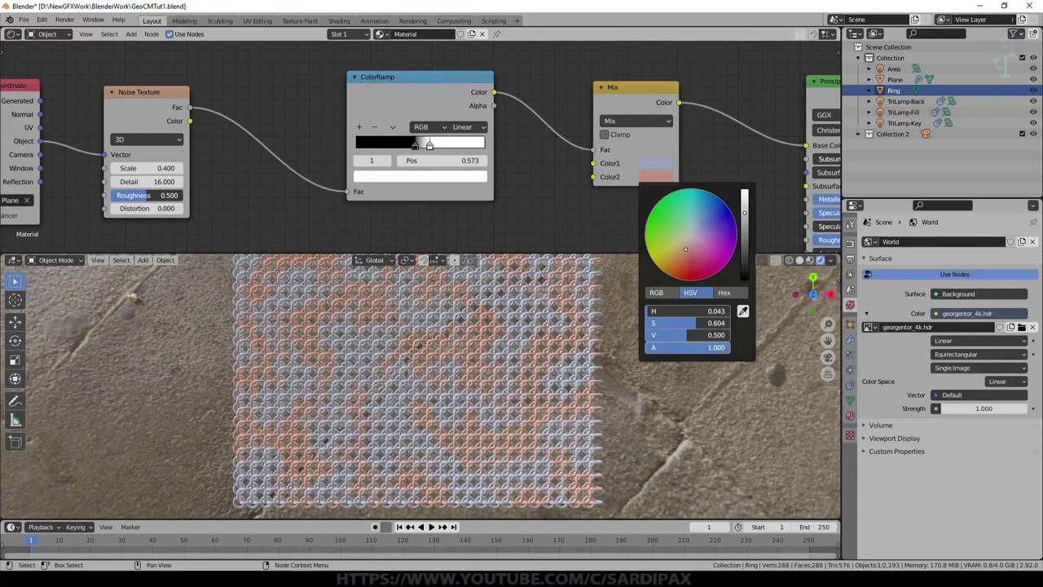
- Set the ColorRamp's interpolation to B-Spline and reposition its stops, with the black stop at 0.359
{"action": "left_click", "coordinate": [610, 122]}
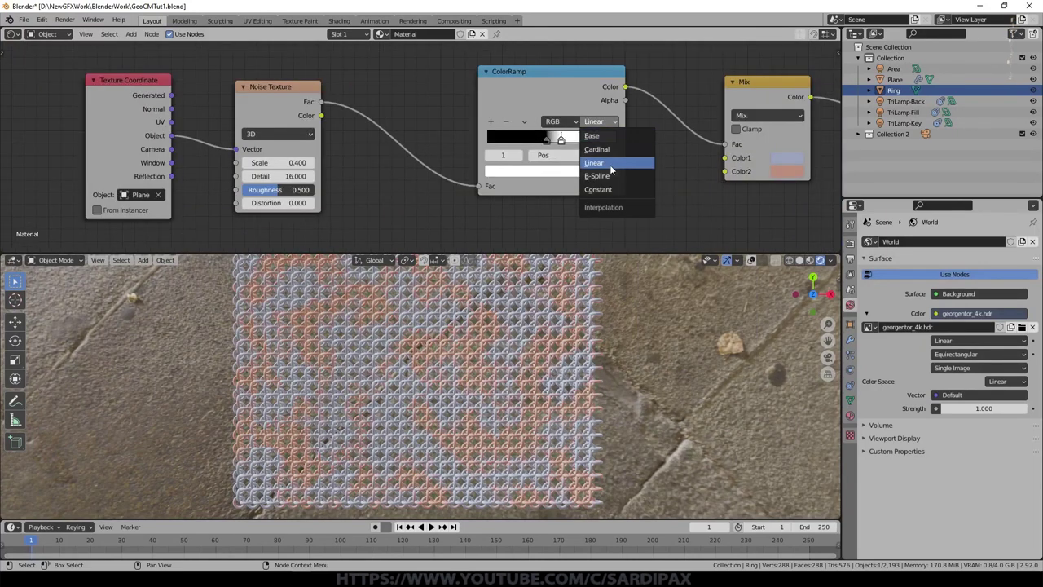
{"action": "left_click", "coordinate": [609, 174]}
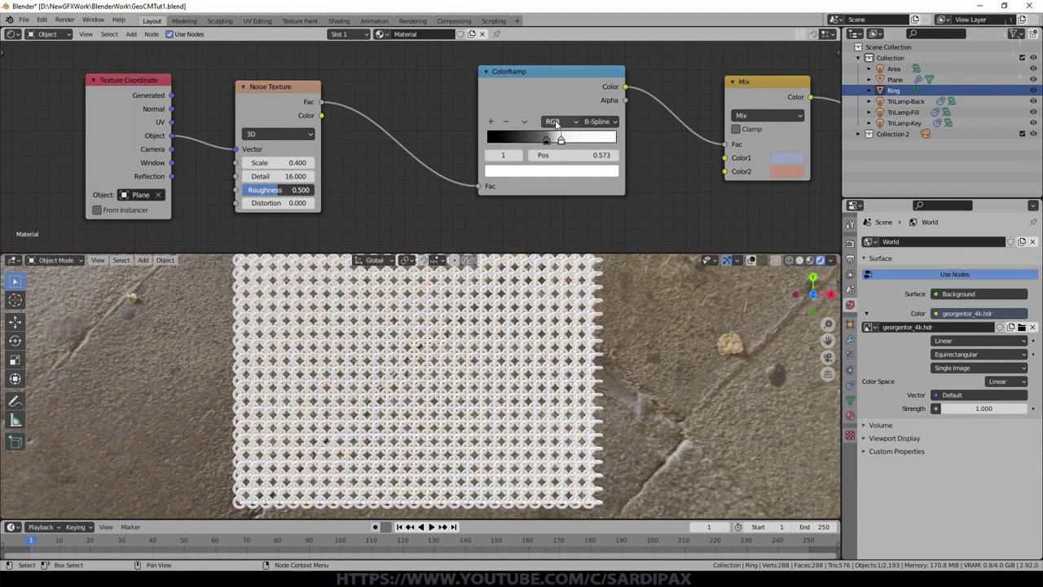
{"action": "left_click_drag", "start_coordinate": [560, 140], "coordinate": [533, 140]}
- Darken the Mix node's blue Color1 and salmon Color2
{"action": "left_click", "coordinate": [788, 161]}
{"action": "left_click_drag", "start_coordinate": [878, 210], "coordinate": [877, 222]}
- Add a Math node below the Mix node, set it to Multiply and its second value to 0.400
{"action": "scroll", "coordinate": [492, 198], "scroll_direction": "down", "scroll_amount": 1}
{"action": "middle_click_drag", "start_coordinate": [748, 218], "coordinate": [393, 164]}
{"action": "scroll", "coordinate": [556, 334], "scroll_direction": "up", "scroll_amount": 2}
{"action": "scroll", "coordinate": [465, 163], "scroll_direction": "down", "scroll_amount": 1}
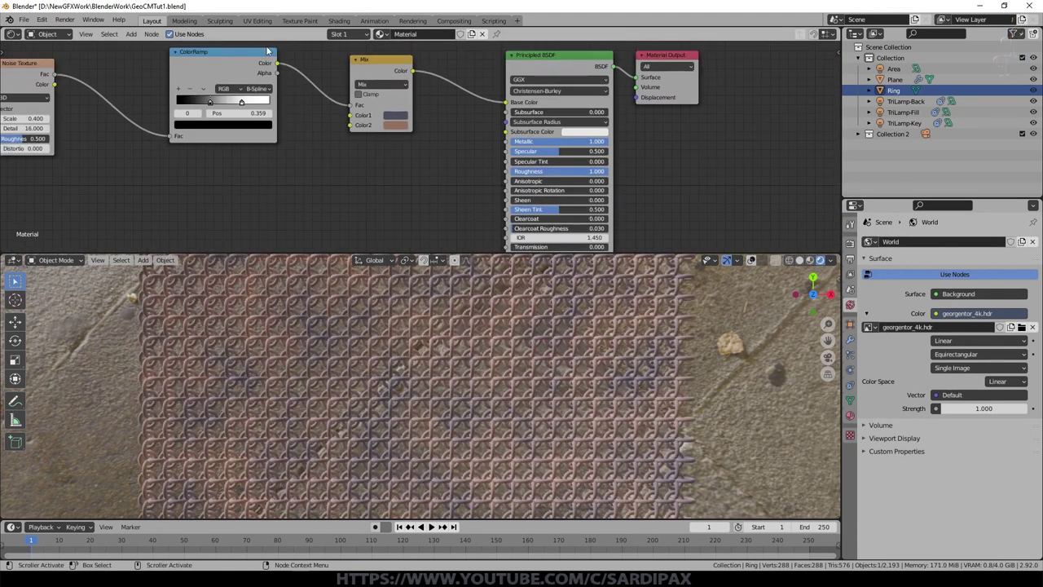
{"action": "key", "text": "shift+a"}
{"action": "mouse_move", "coordinate": [131, 187]}
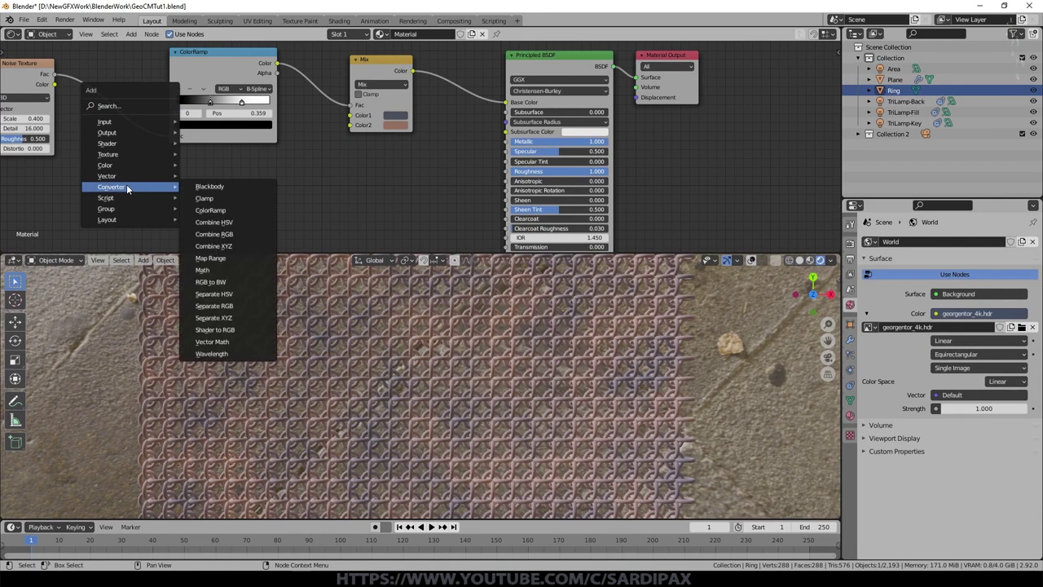
{"action": "left_click", "coordinate": [205, 269]}
{"action": "left_click", "coordinate": [379, 159]}
{"action": "left_click", "coordinate": [383, 167]}
{"action": "left_click", "coordinate": [376, 213]}
{"action": "left_click", "coordinate": [379, 200]}
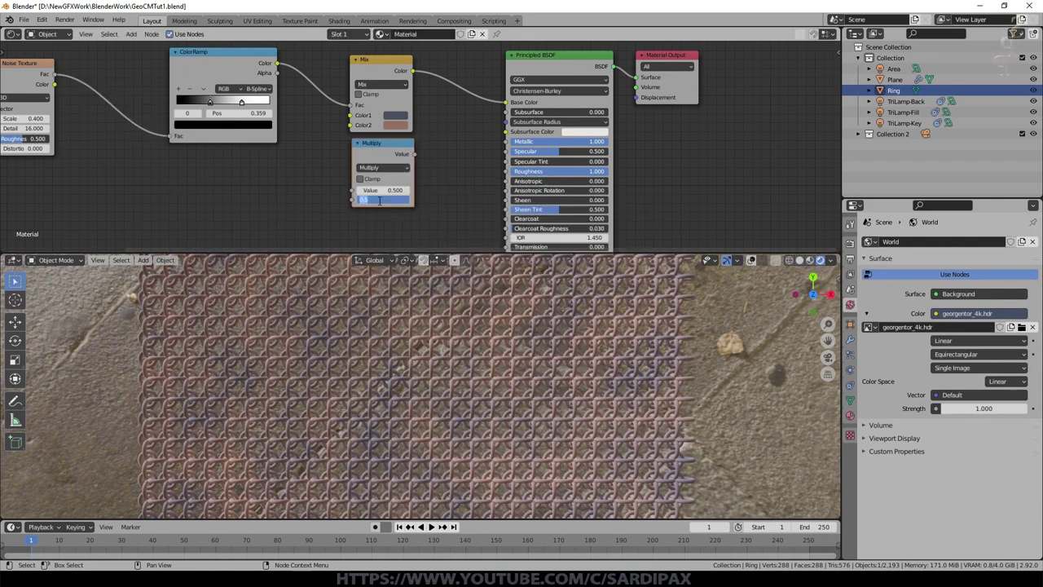
{"action": "key", "text": "Return"}
- Connect the ColorRamp's Color to the Multiply node's first value and the Multiply output to the Principled BSDF's Roughness
{"action": "left_click_drag", "start_coordinate": [277, 63], "coordinate": [352, 190]}
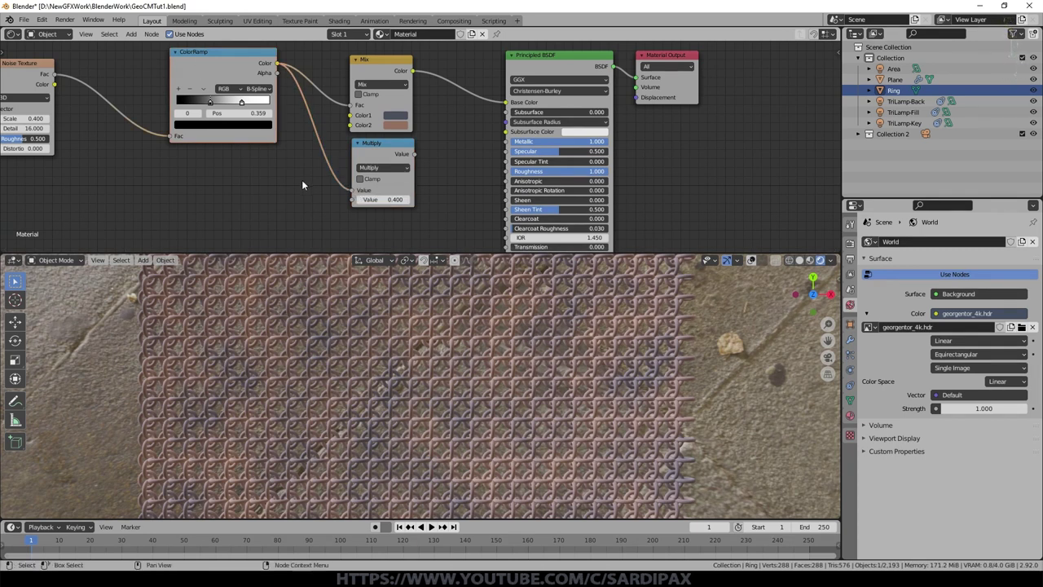
{"action": "middle_click_drag", "start_coordinate": [301, 180], "coordinate": [292, 130]}
{"action": "left_click_drag", "start_coordinate": [404, 103], "coordinate": [506, 124]}
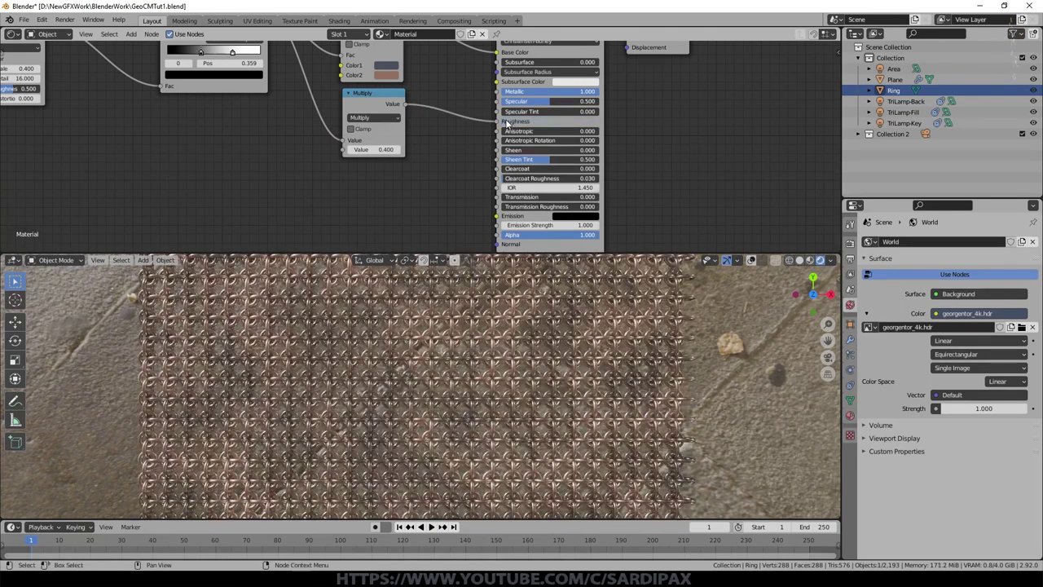
- Examine the rings up close, test other values for the Multiply node's second value and return it to 0.400
{"action": "middle_click_drag", "start_coordinate": [475, 358], "coordinate": [475, 328]}
{"action": "scroll", "coordinate": [473, 328], "scroll_direction": "up", "scroll_amount": 6}
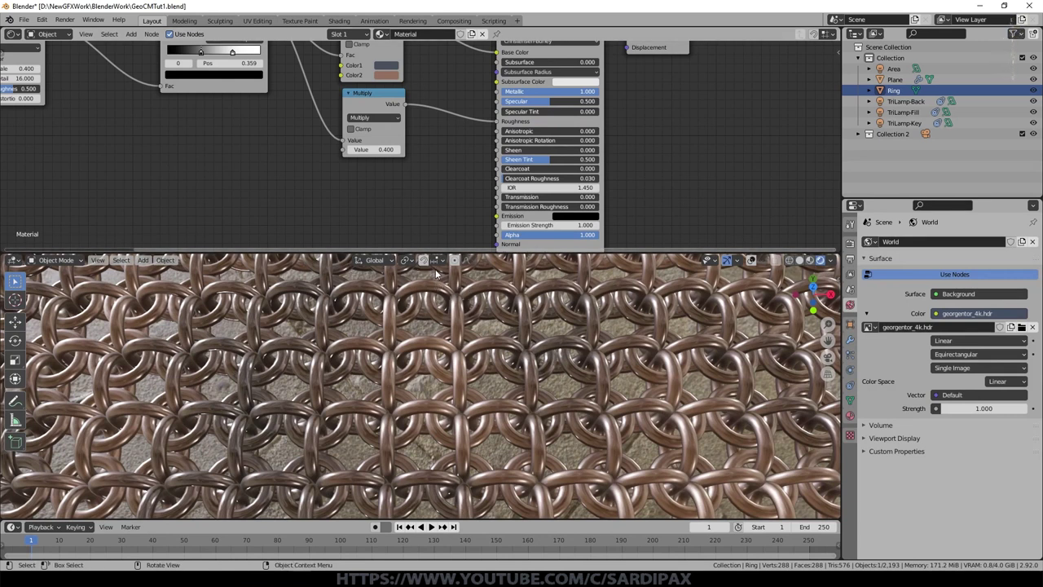
{"action": "middle_click_drag", "start_coordinate": [418, 188], "coordinate": [424, 210]}
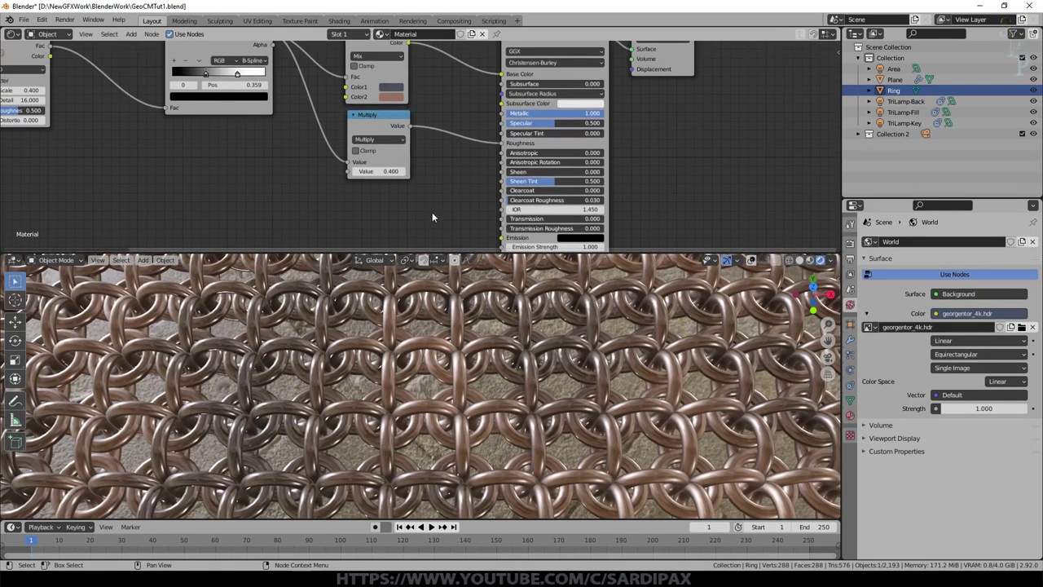
{"action": "left_click", "coordinate": [402, 171]}
{"action": "left_click", "coordinate": [402, 171]}
{"action": "left_click", "coordinate": [402, 171]}
{"action": "left_click", "coordinate": [354, 171]}
{"action": "left_click", "coordinate": [354, 171]}
{"action": "left_click", "coordinate": [354, 171]}
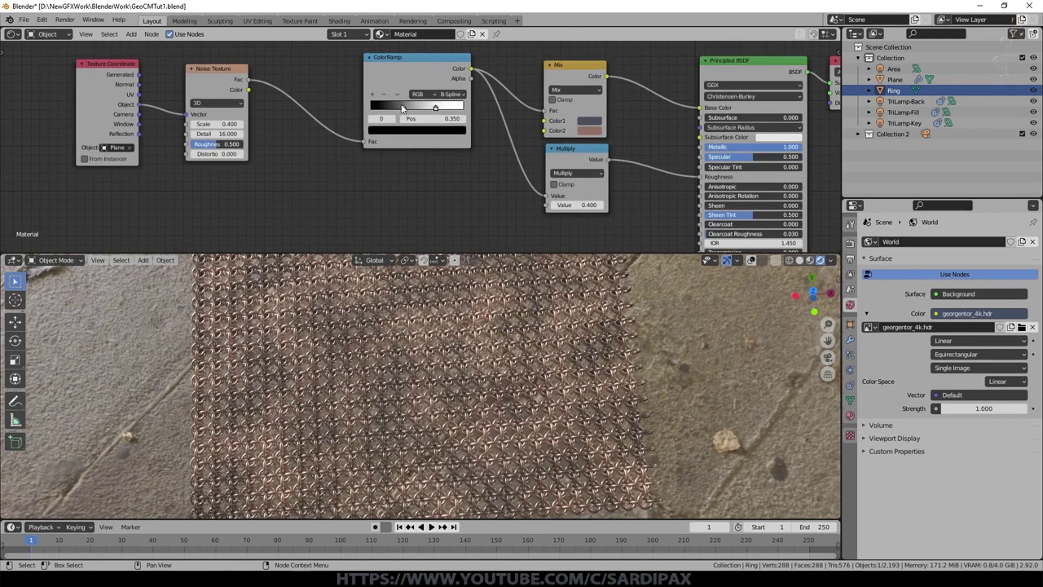
- Move the ColorRamp's black stop to 0.173 and set the Noise Texture's Scale to 0.200
{"action": "left_click_drag", "start_coordinate": [402, 109], "coordinate": [387, 109]}
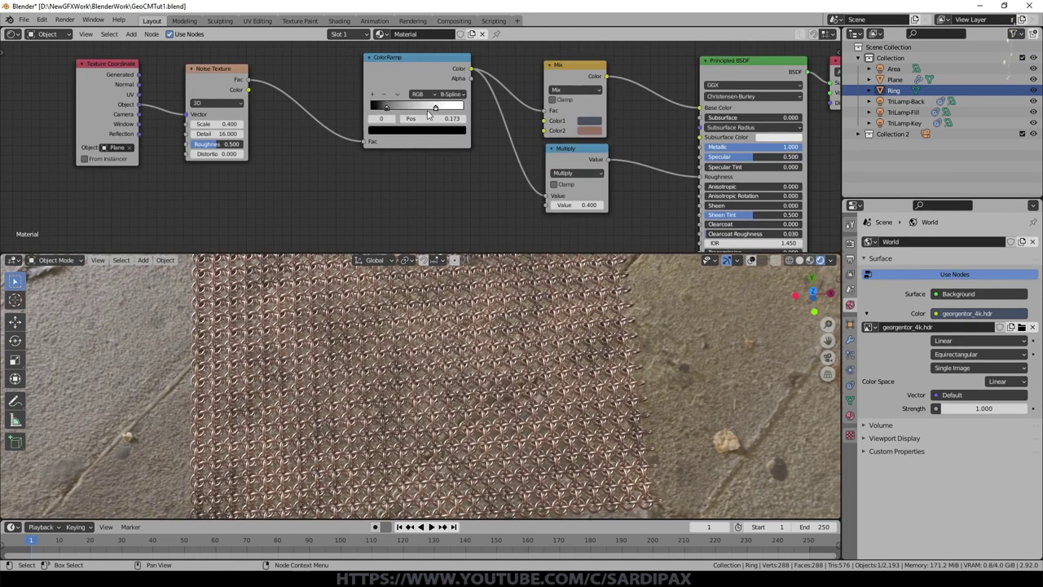
{"action": "left_click", "coordinate": [197, 124]}
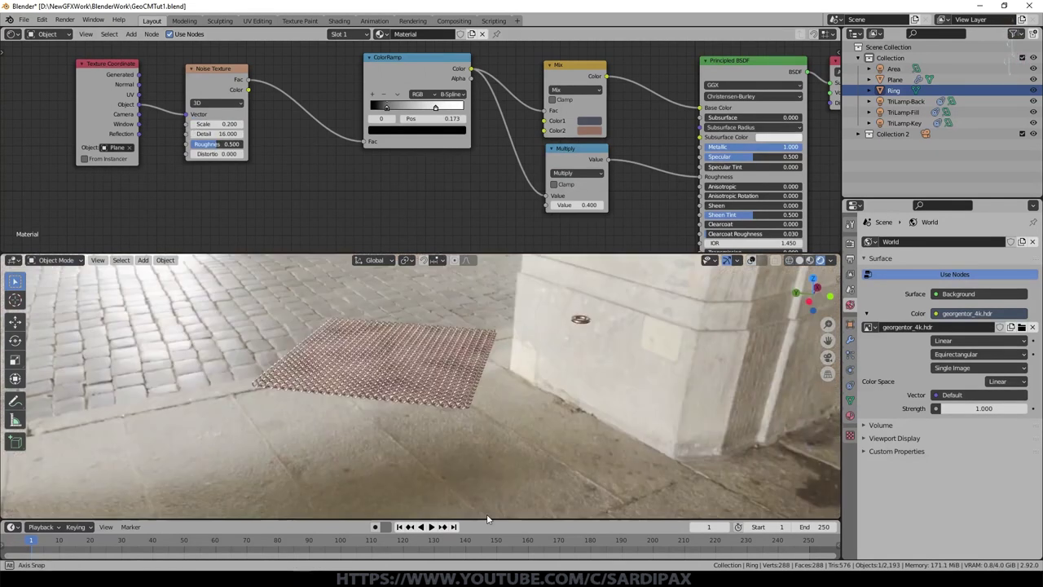